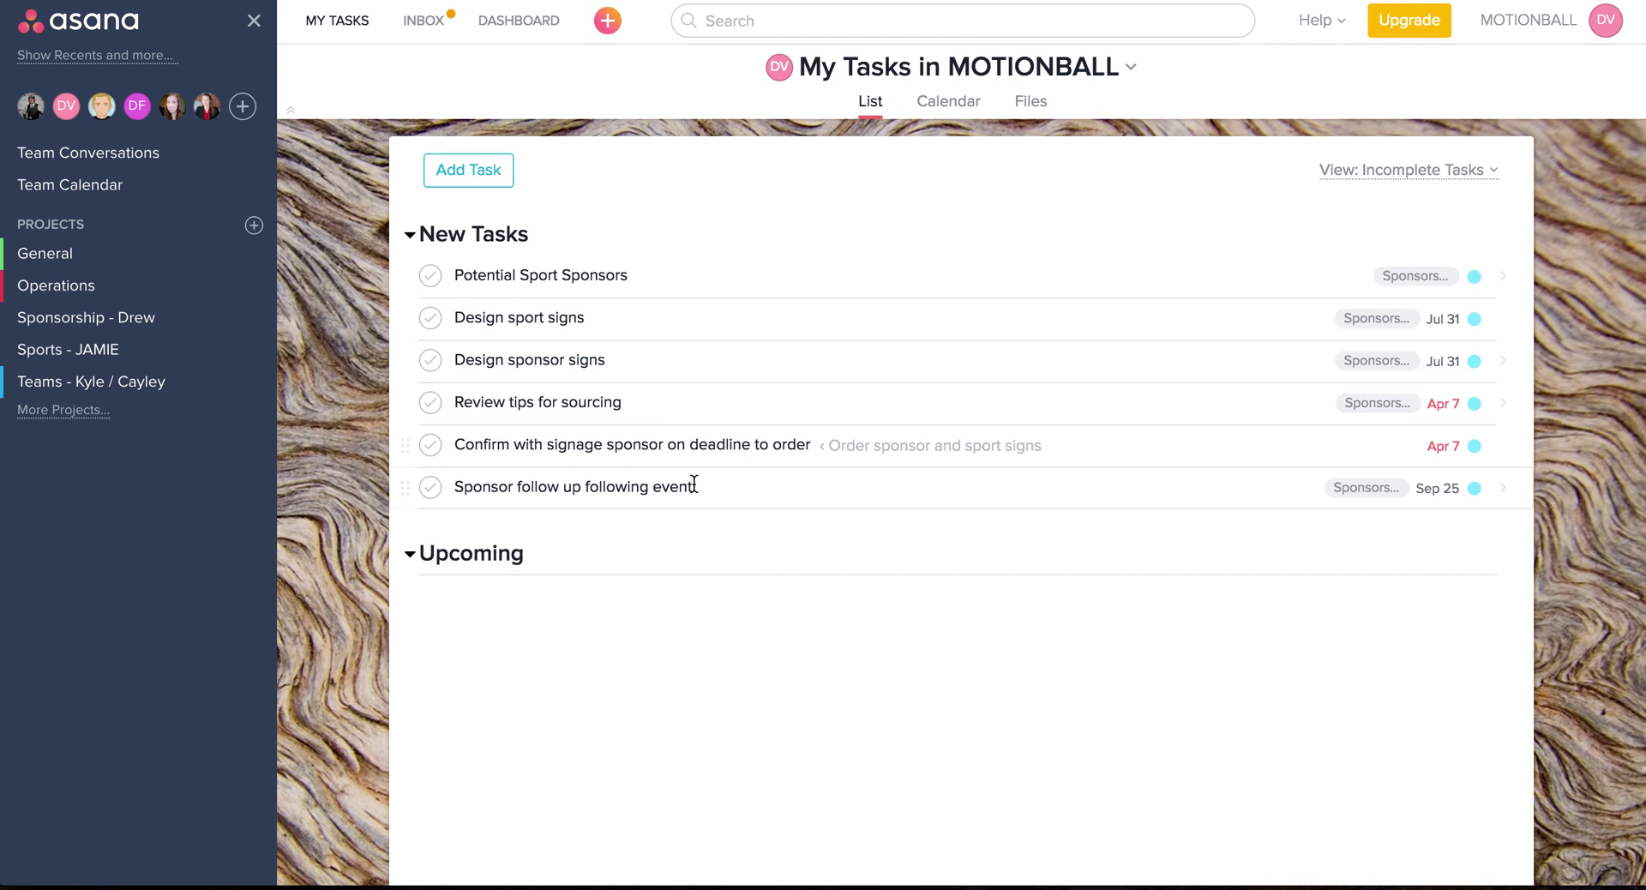
# Step: Open the Sponsorship project and expand the project list to show all projects
pyautogui.click(108, 334)
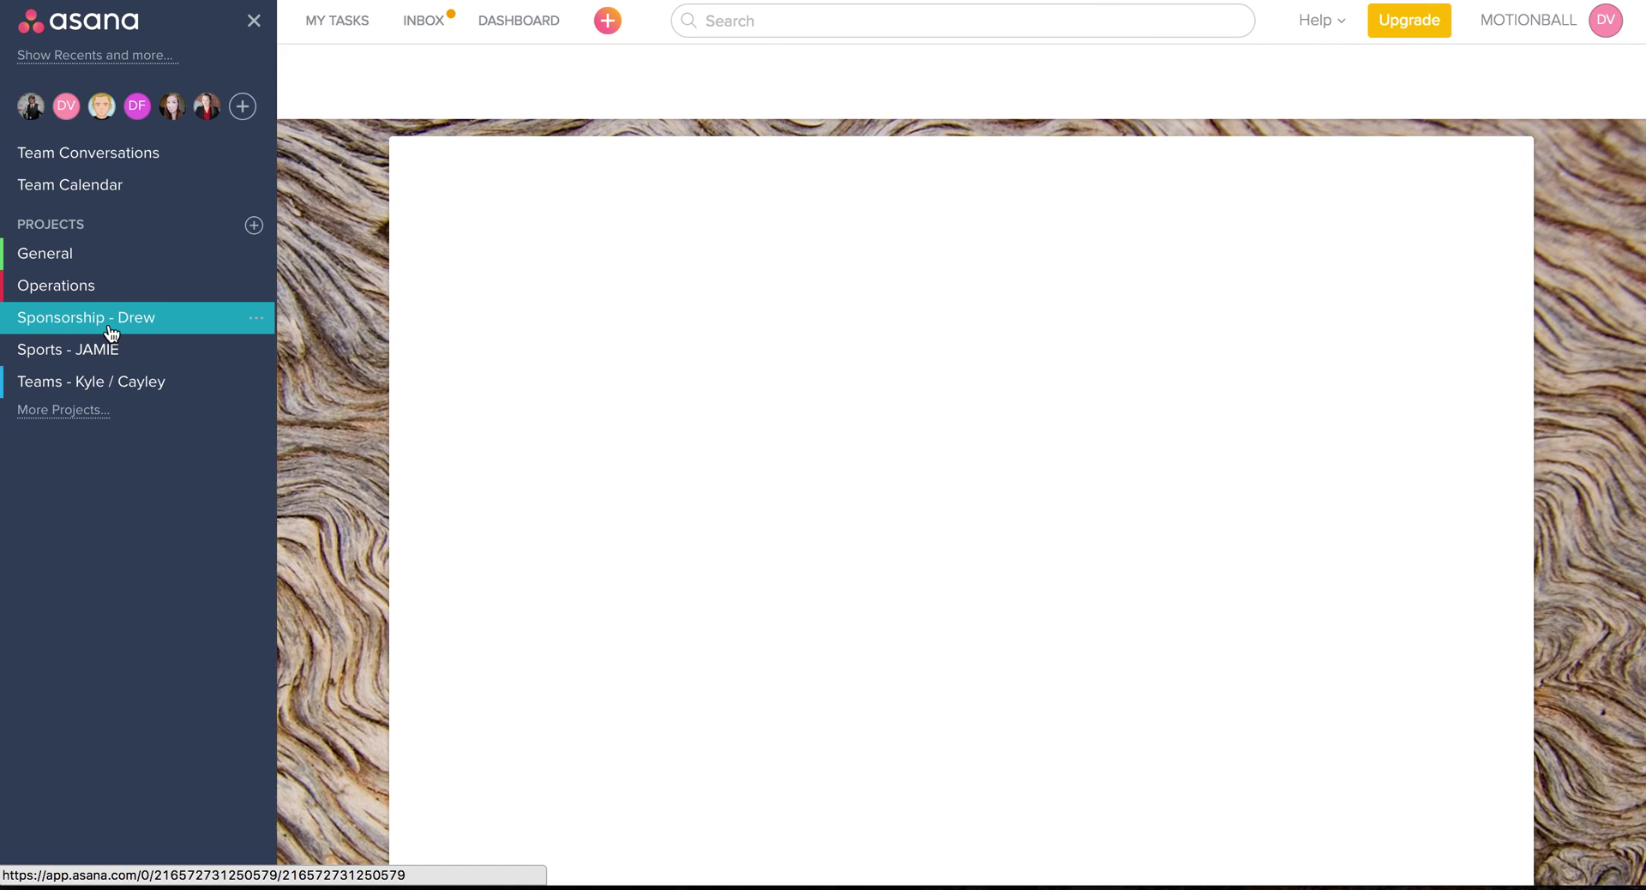
pyautogui.click(254, 227)
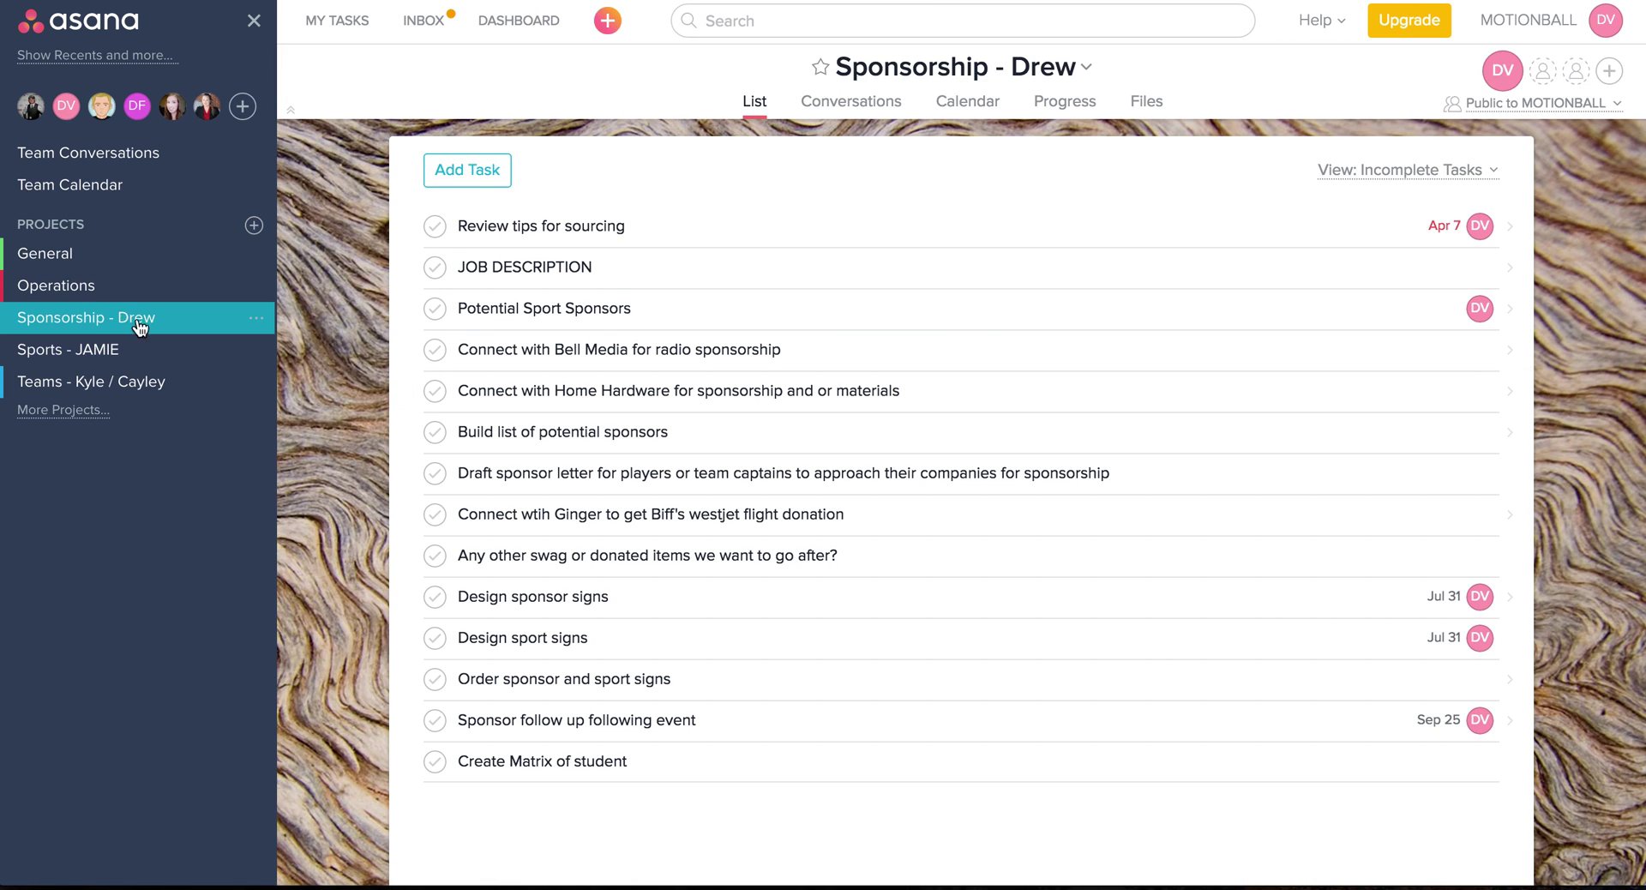
pyautogui.click(86, 409)
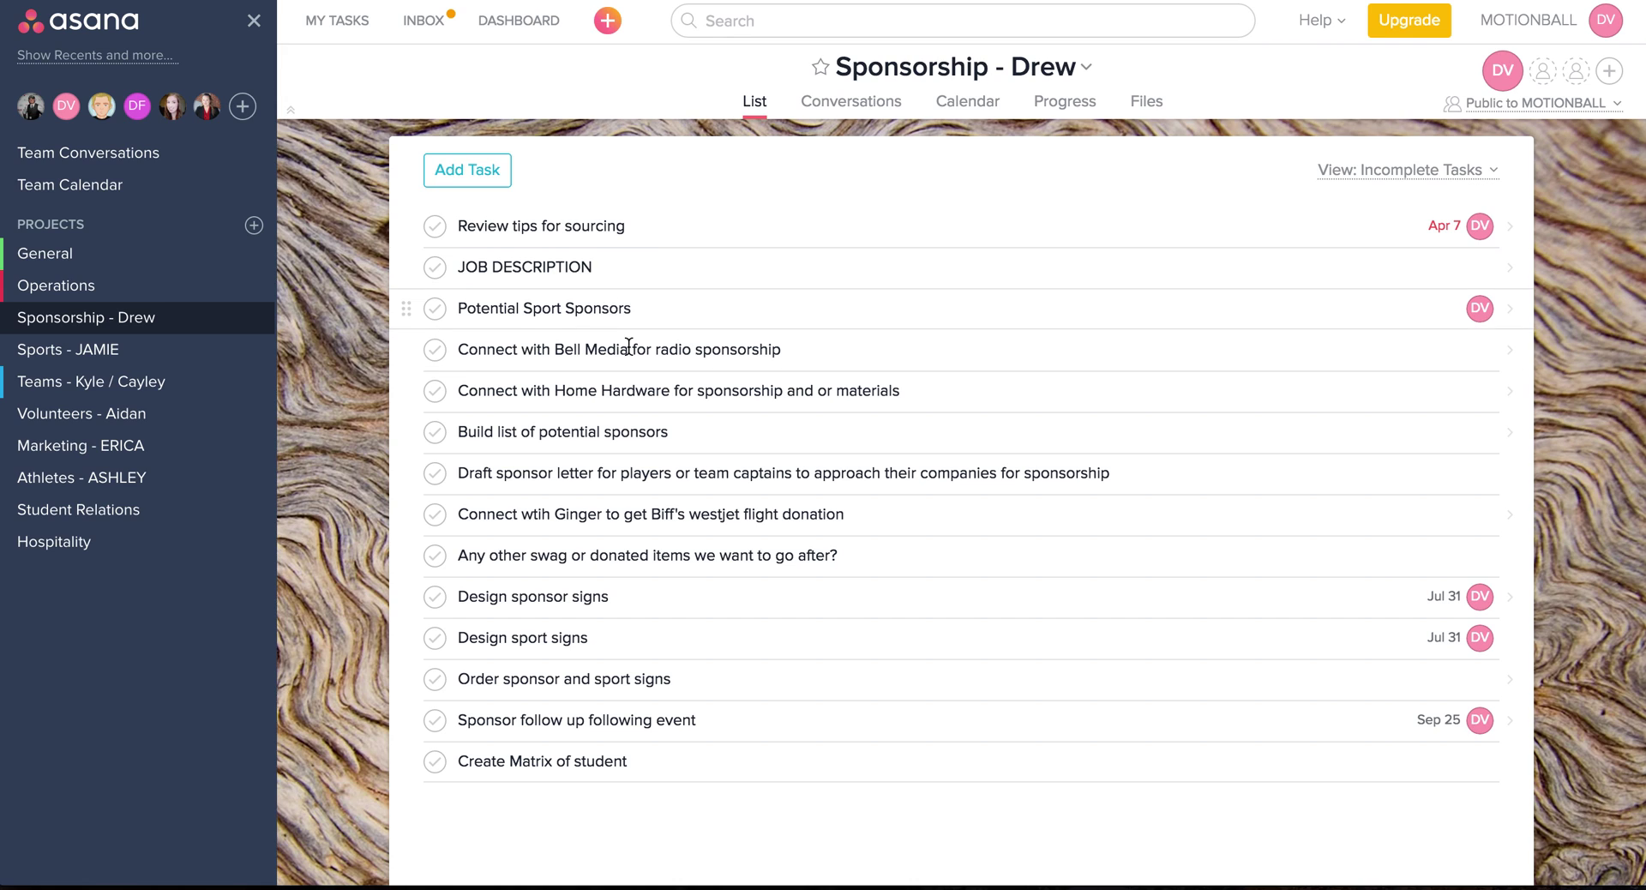
# Step: Open the Design sponsor signs task and examine its due date and assignee options
pyautogui.click(641, 595)
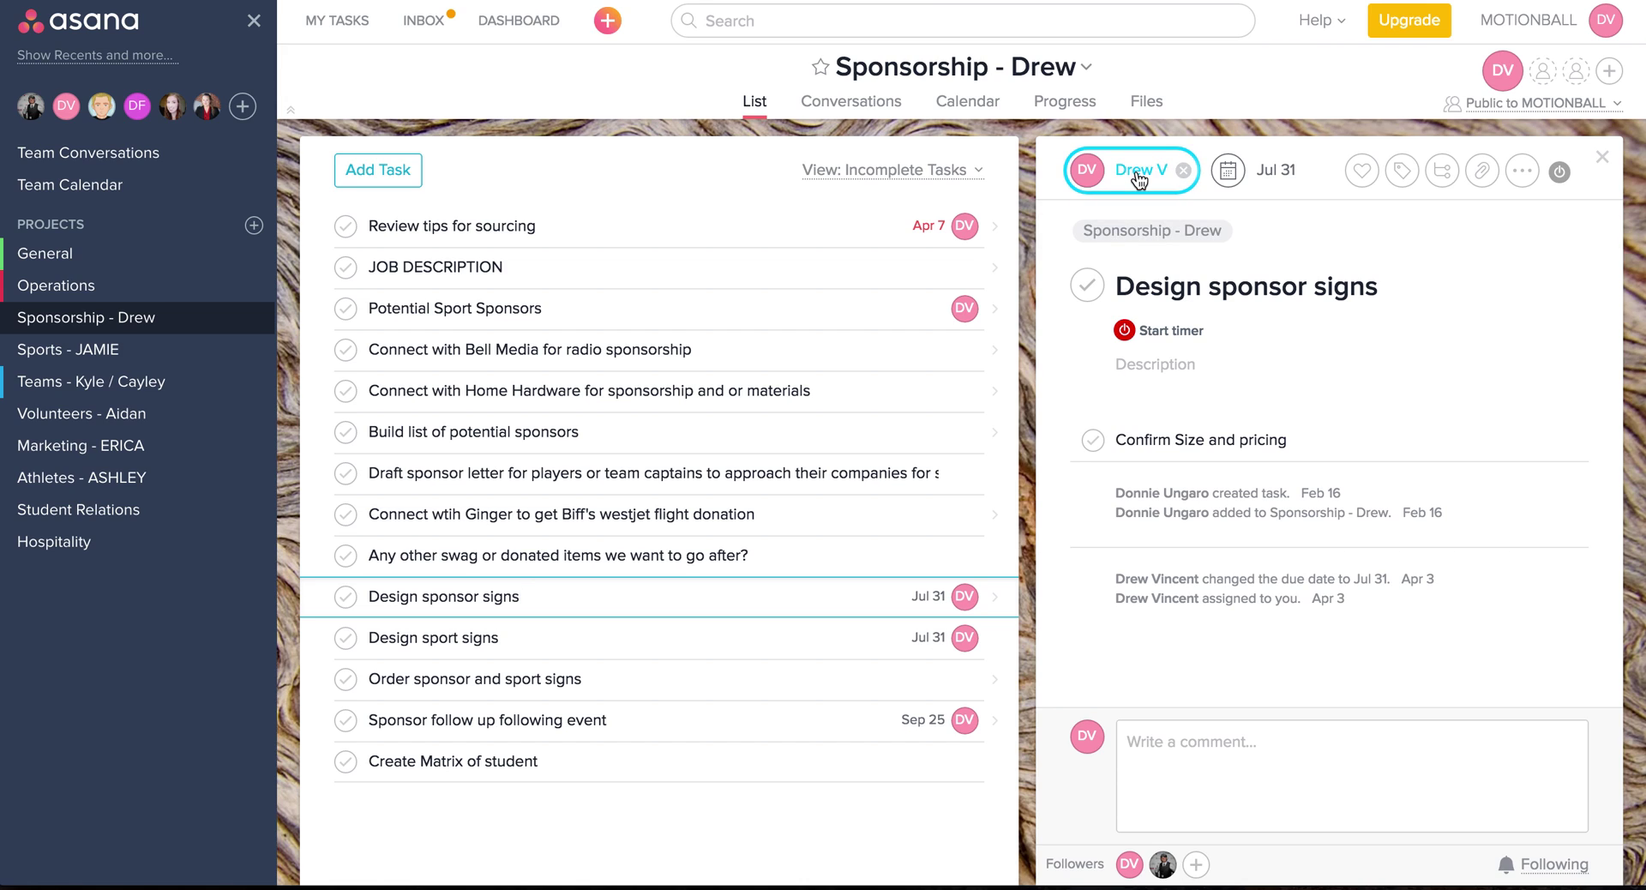
pyautogui.click(1275, 169)
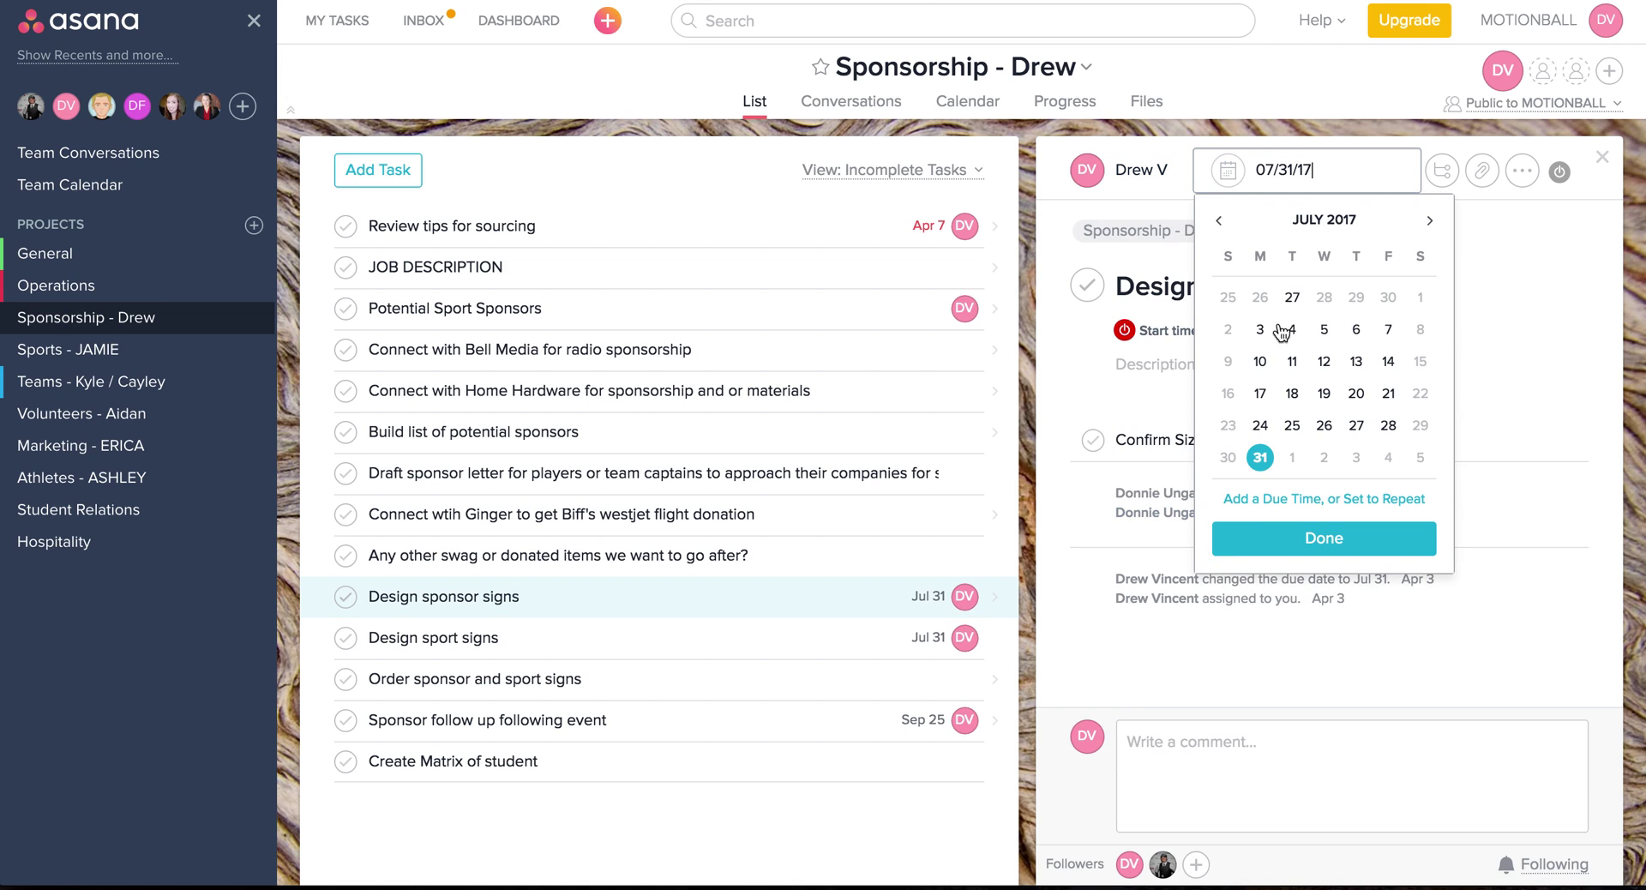
pyautogui.click(933, 597)
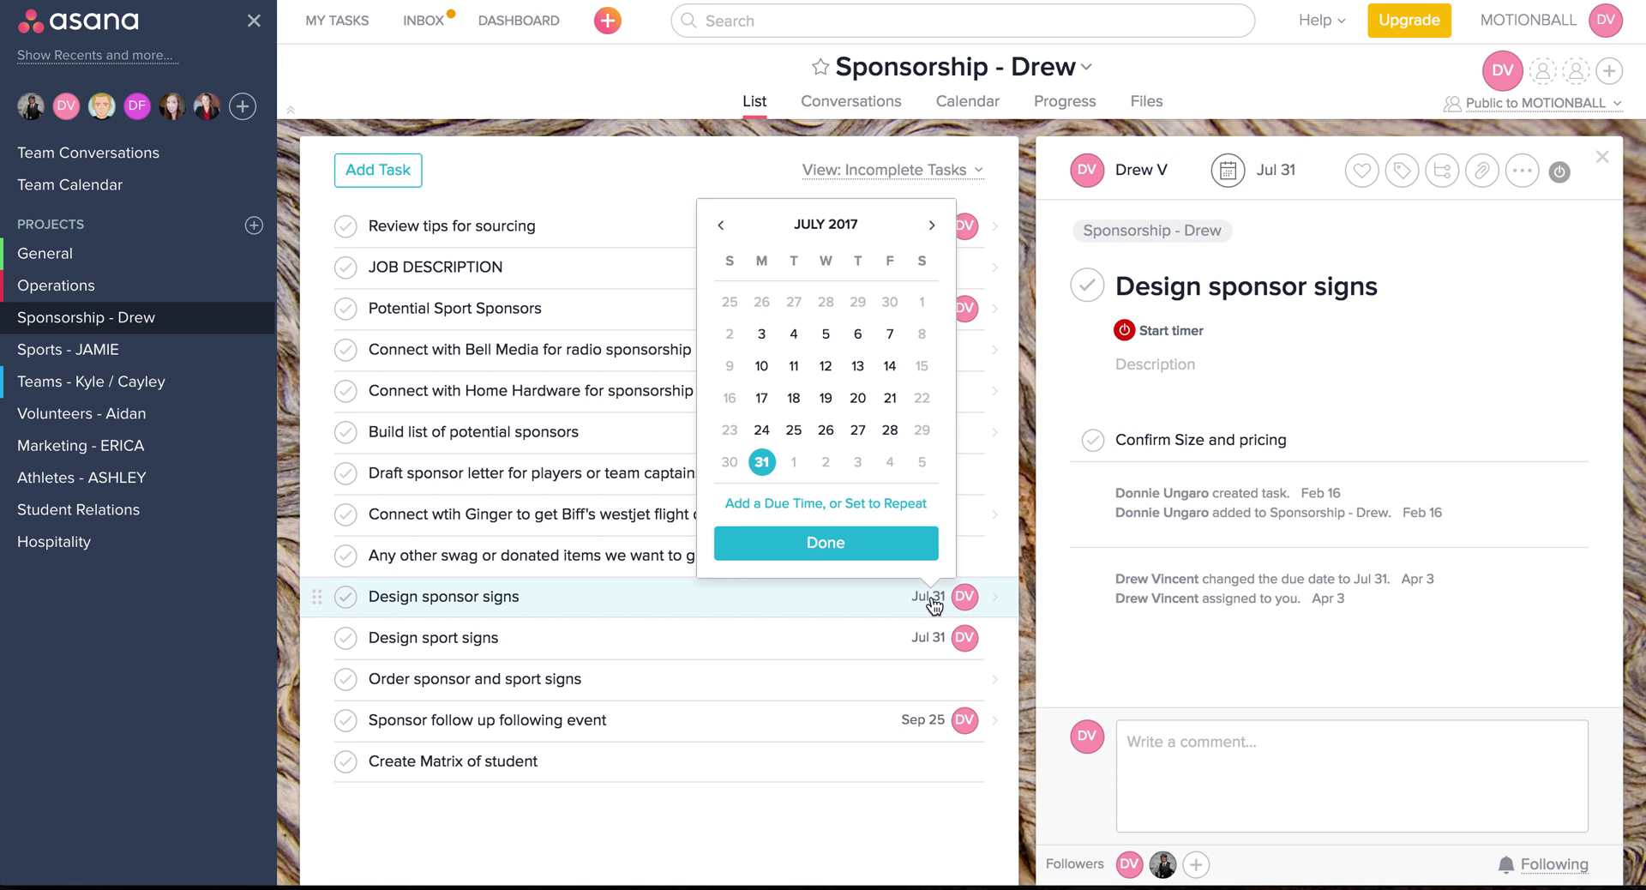
pyautogui.click(964, 598)
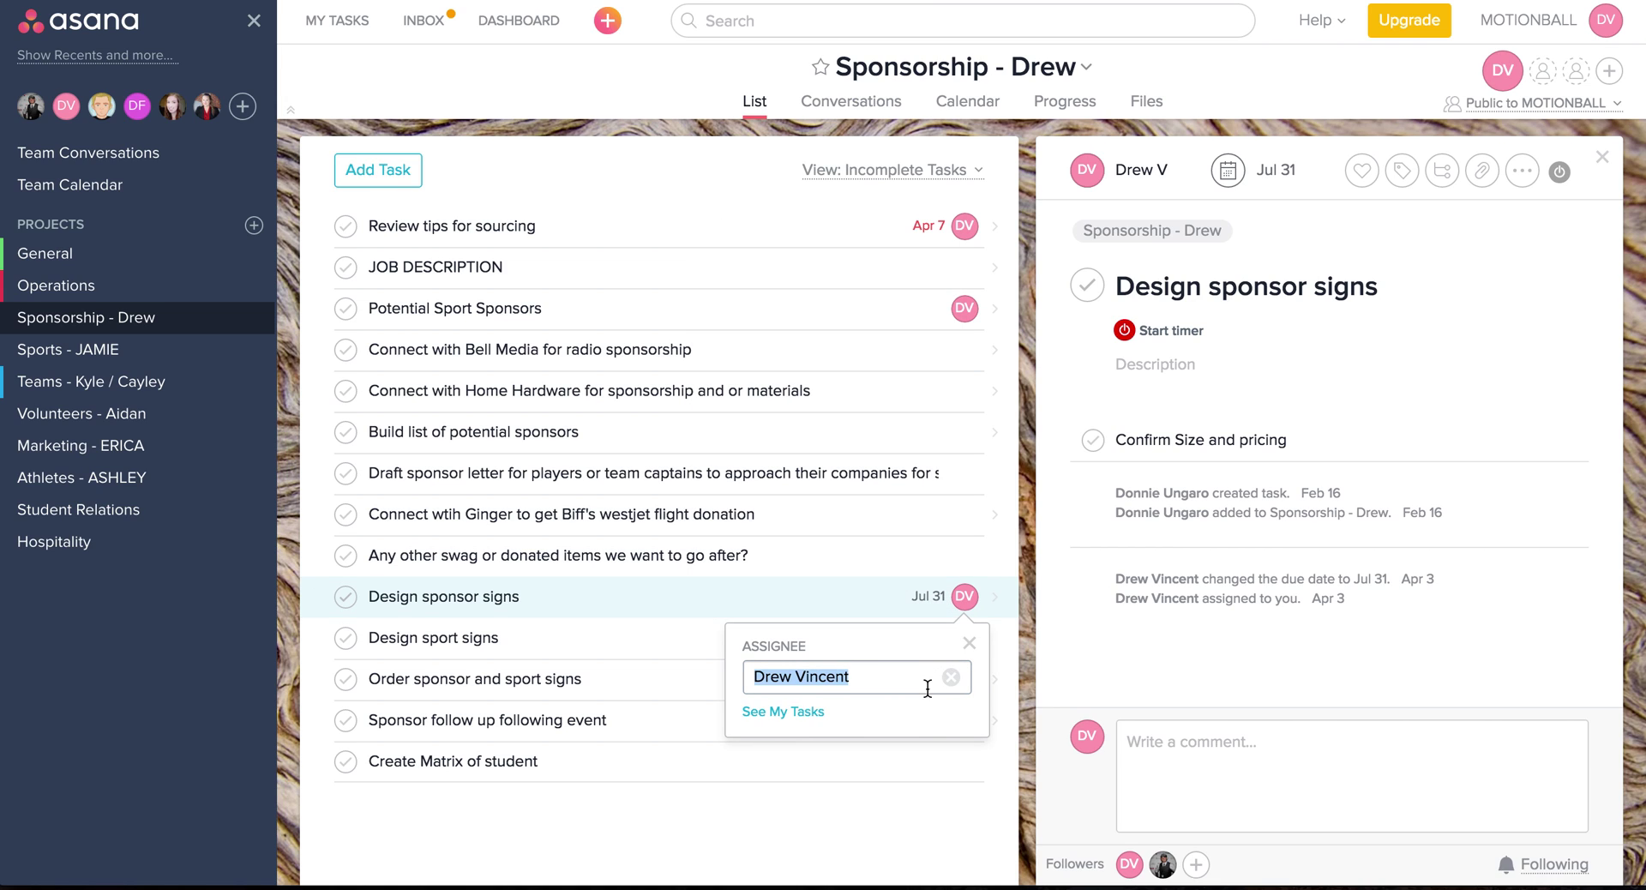
pyautogui.click(1140, 170)
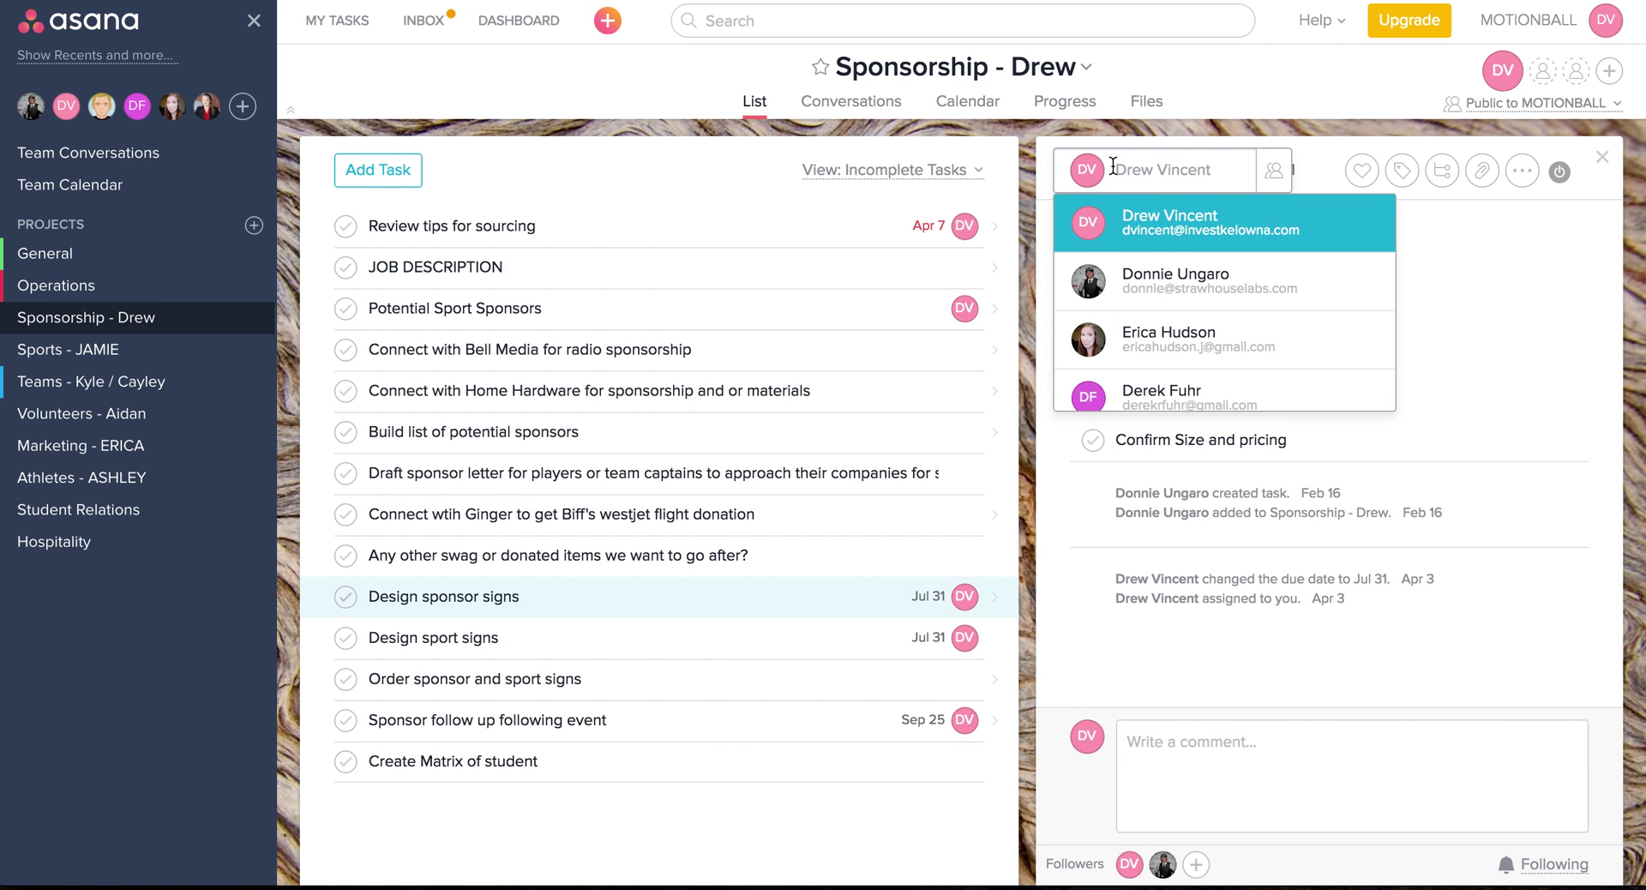
pyautogui.click(1127, 225)
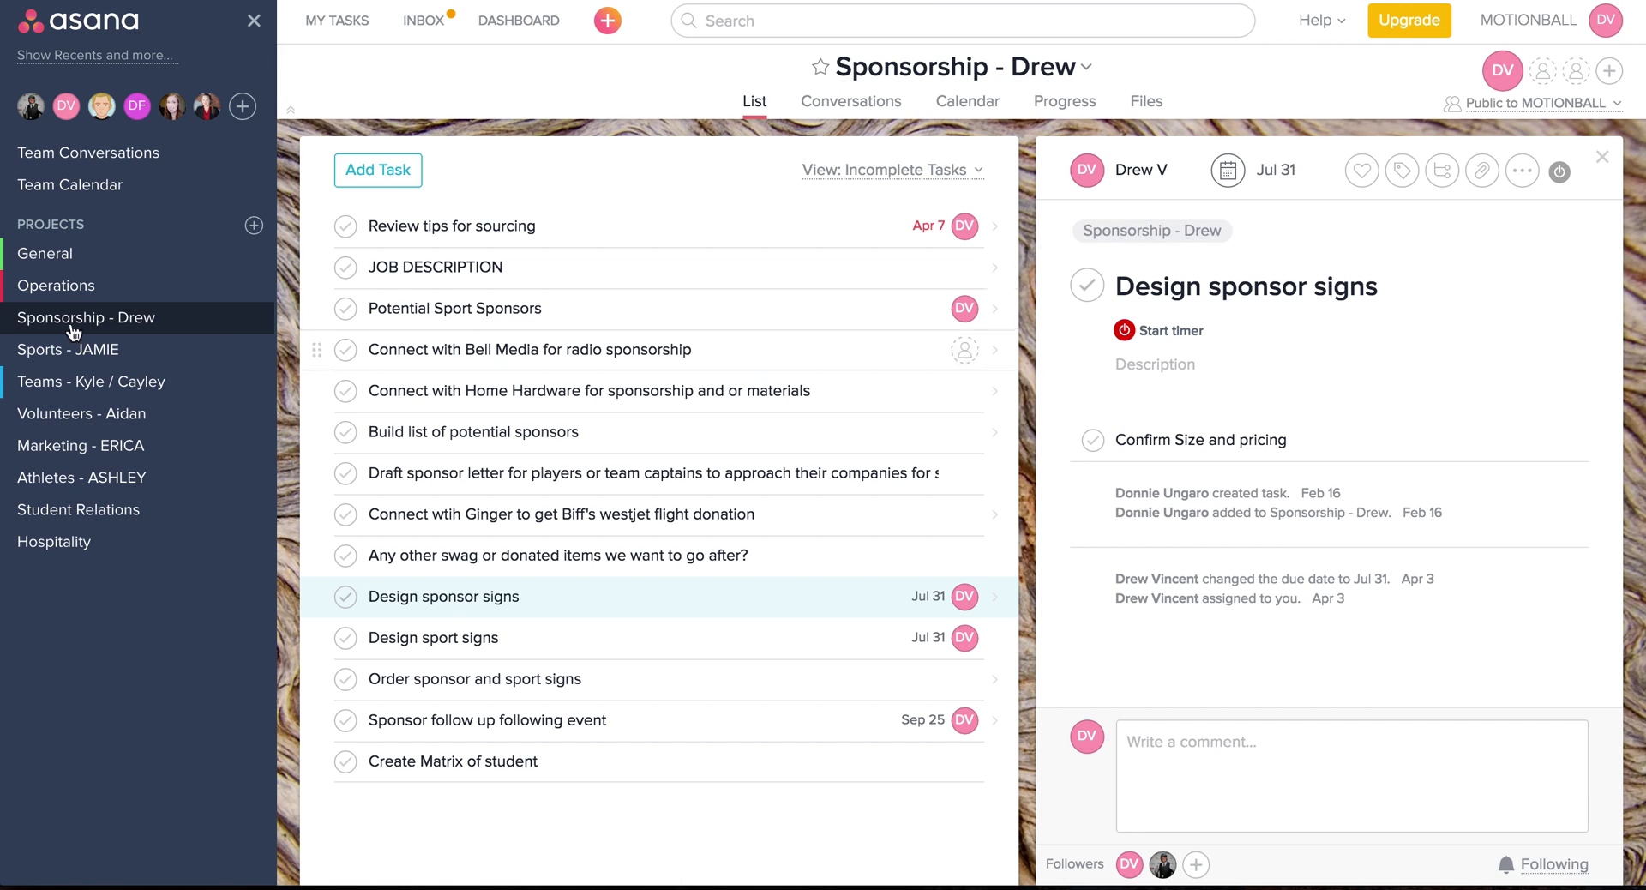
# Step: Add blank subtasks above and below Confirm Size and pricing in the Design sponsor signs task
pyautogui.moveTo(69, 110)
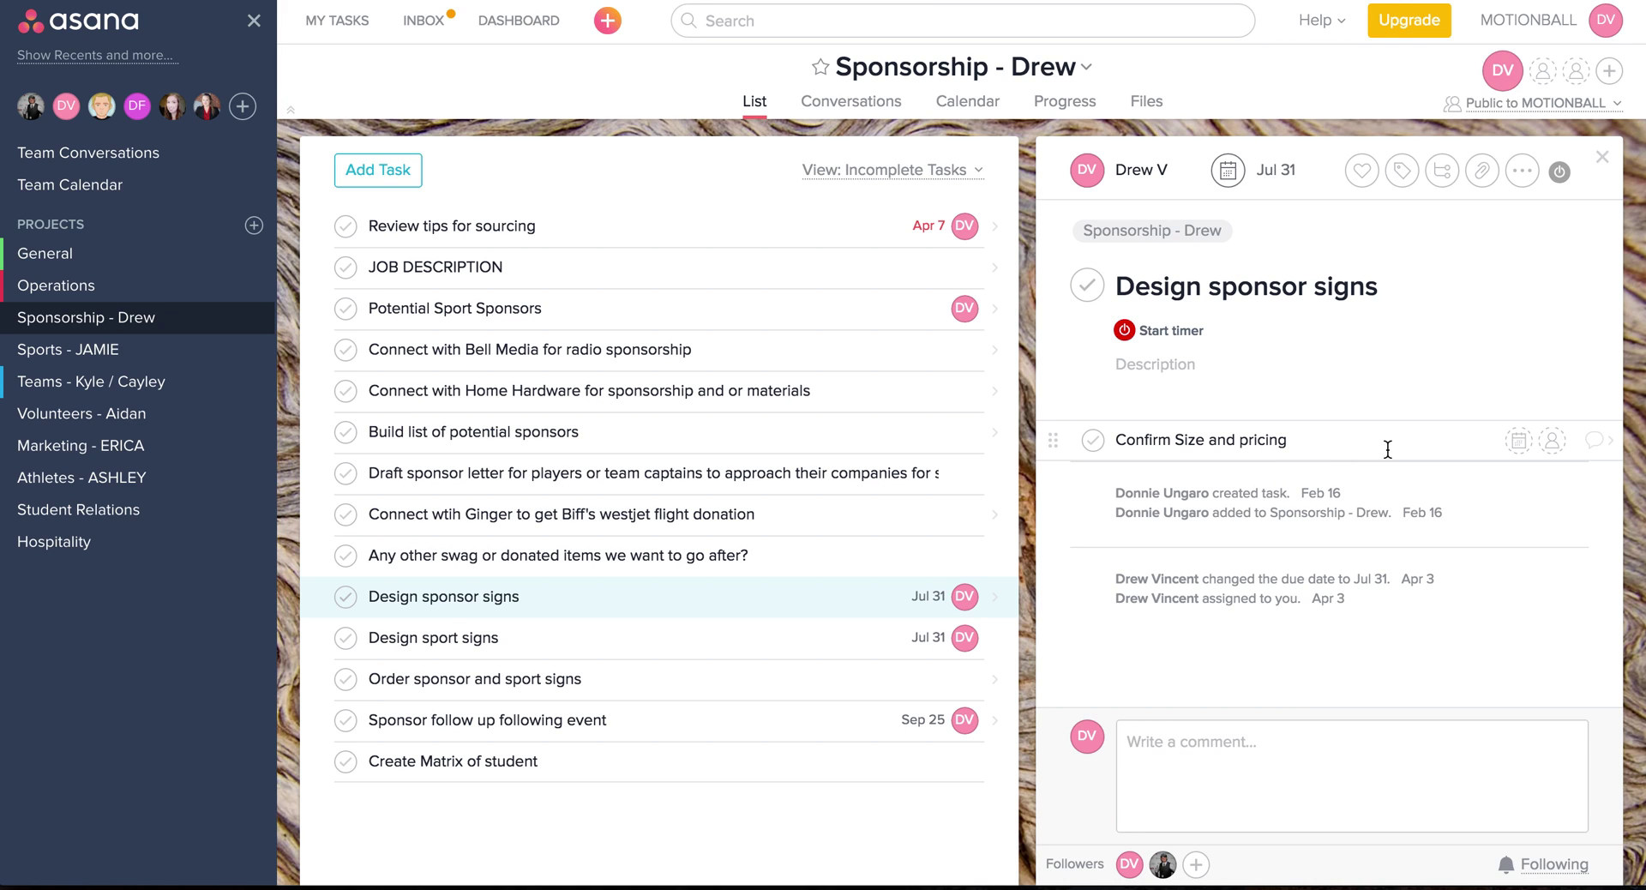
pyautogui.click(1443, 175)
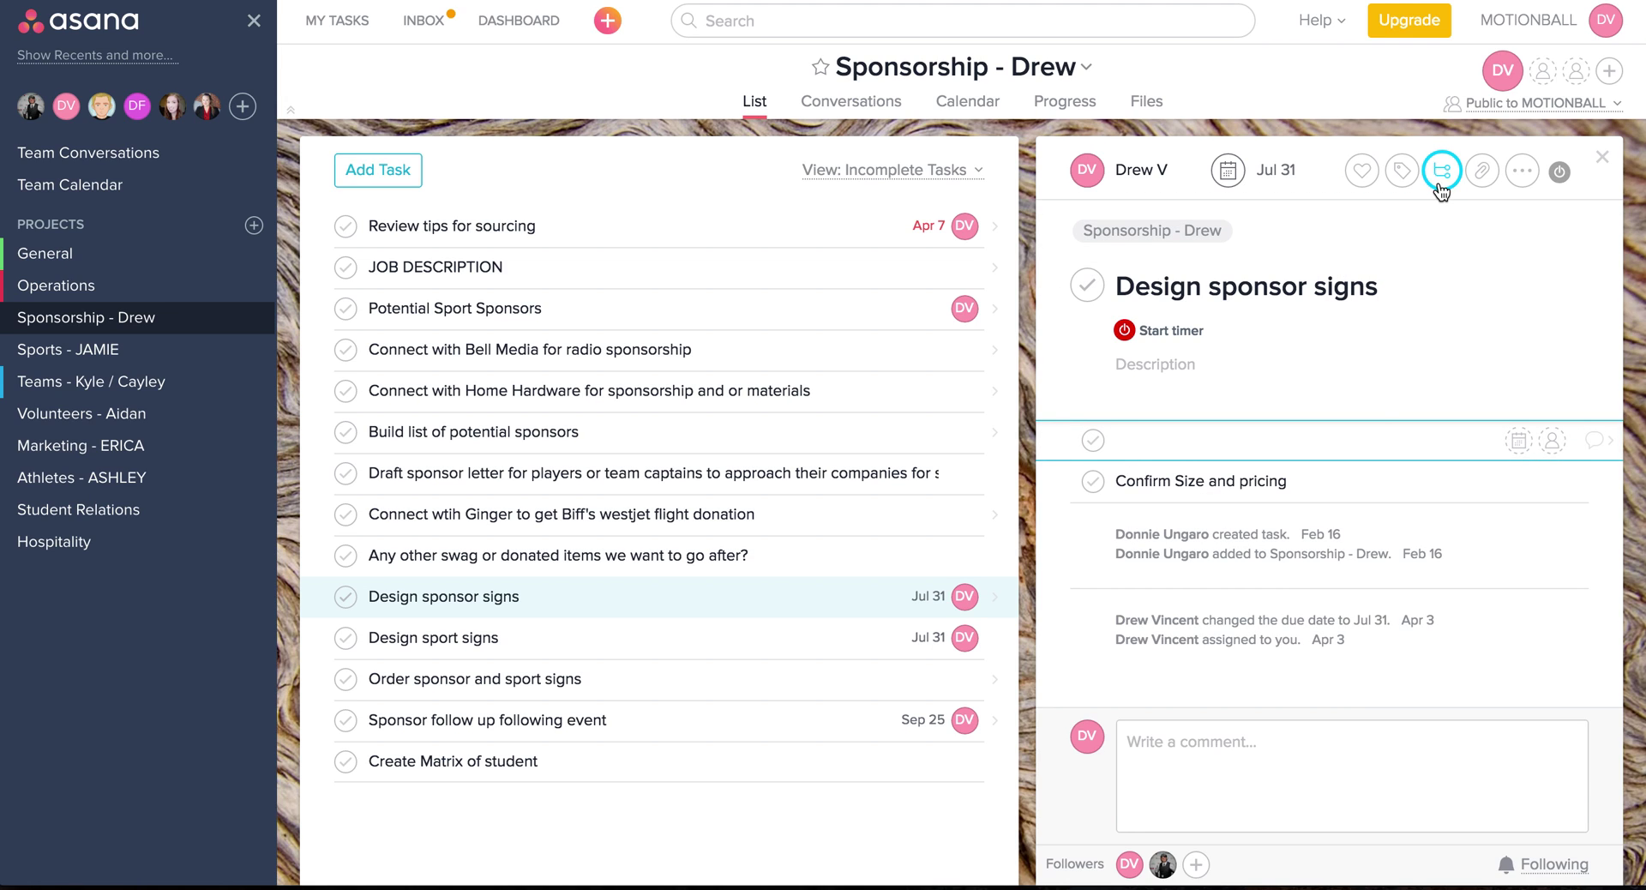
pyautogui.click(1317, 481)
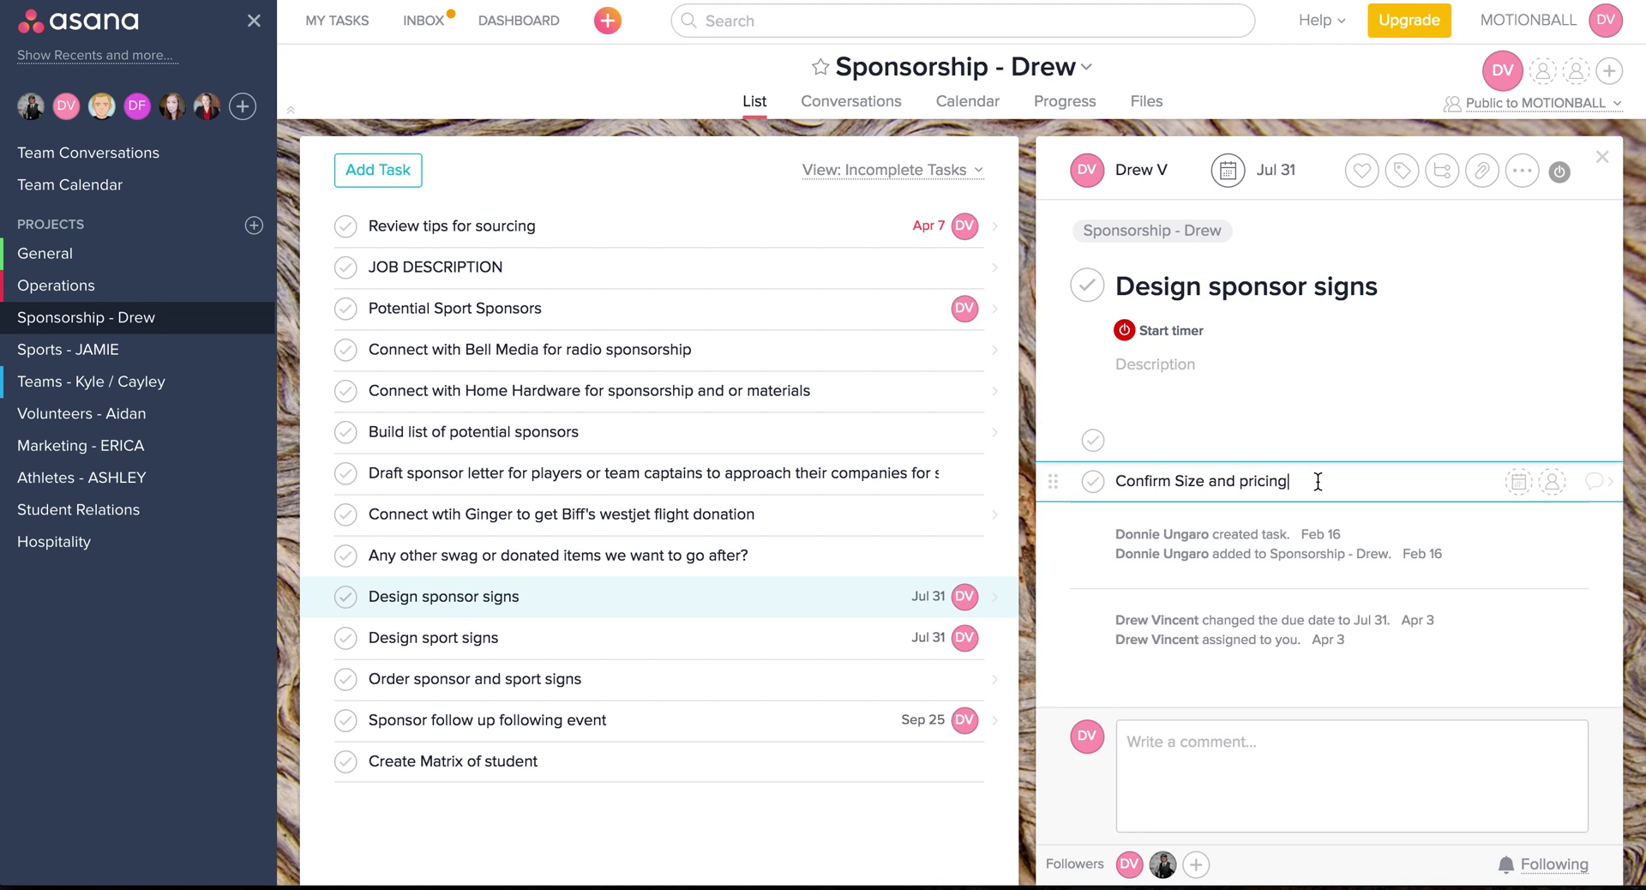
pyautogui.press('Return')
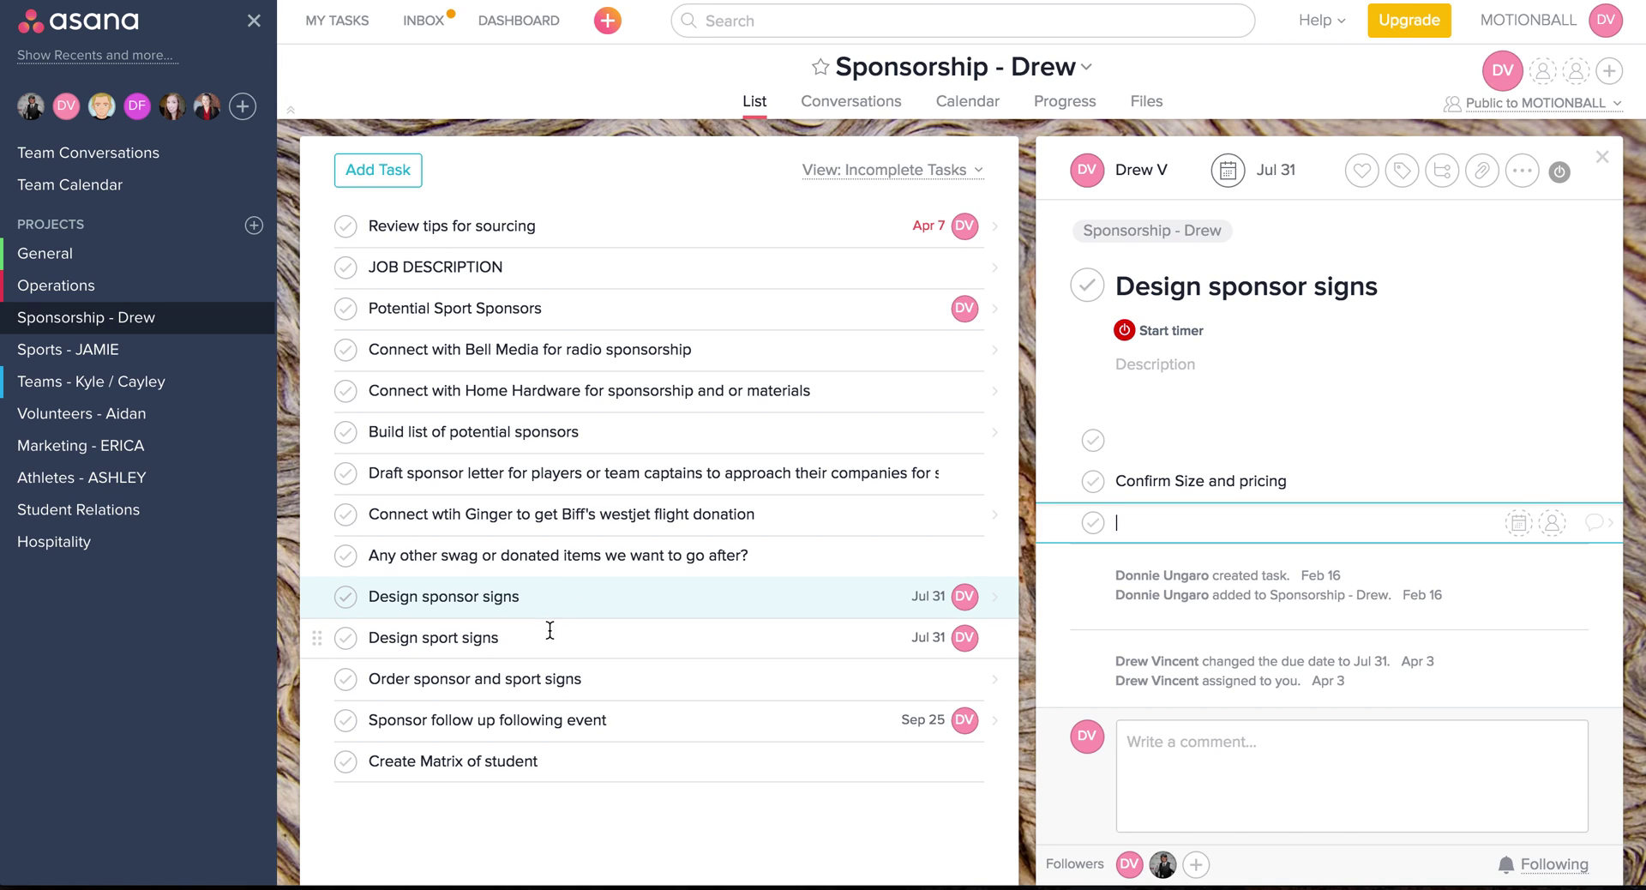
# Step: Open the Review tips for sourcing task and examine its attachment sources, description field and activity history
pyautogui.click(536, 225)
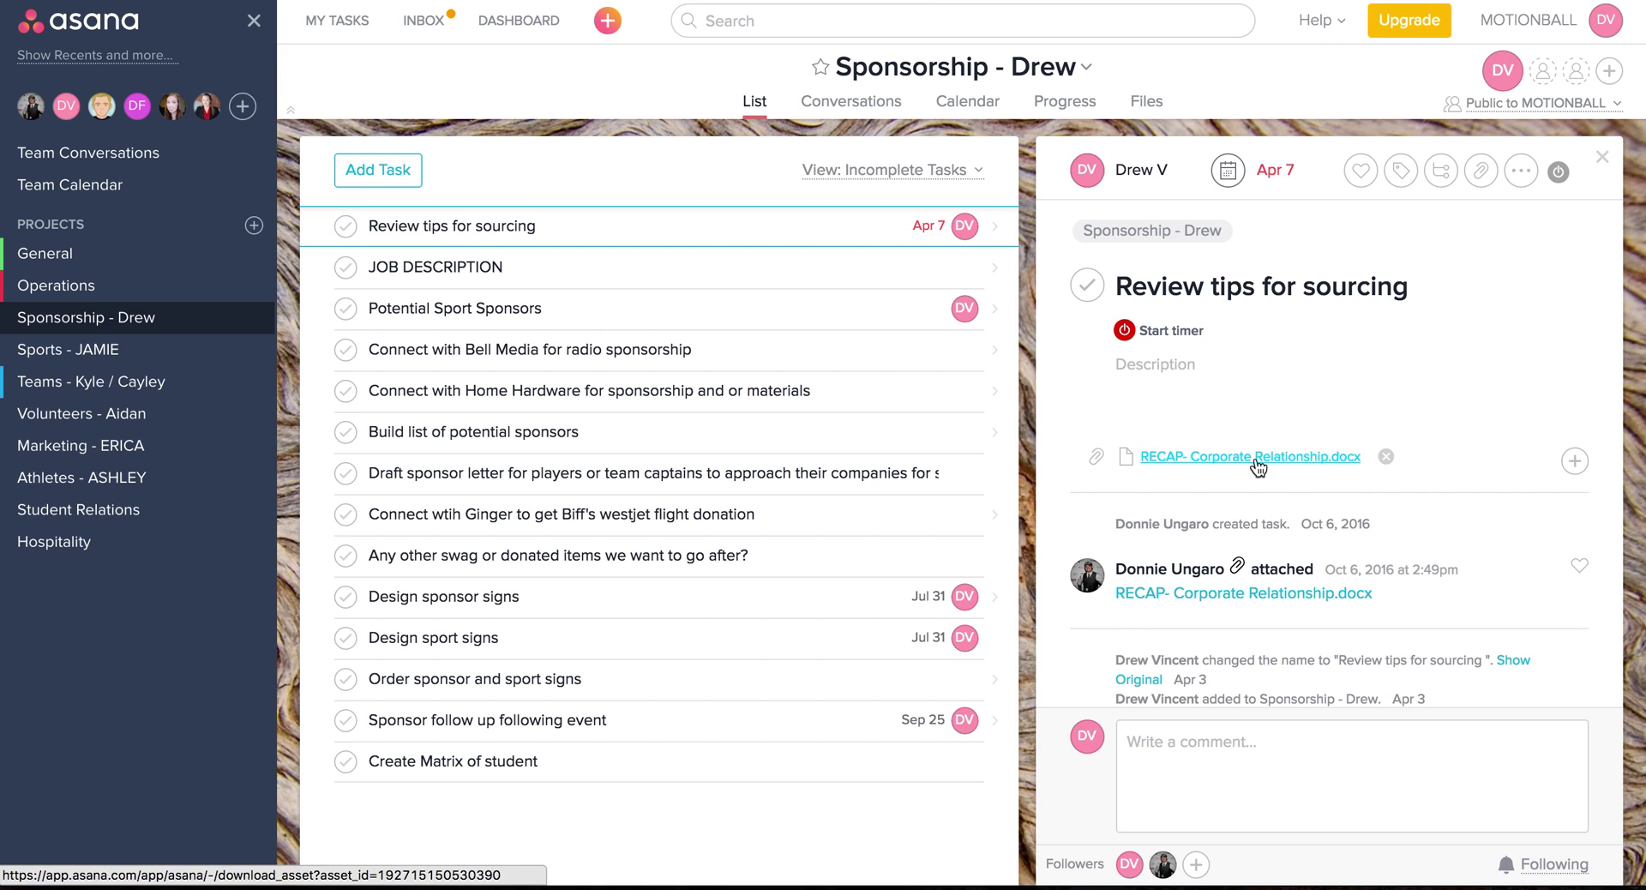
pyautogui.click(1482, 180)
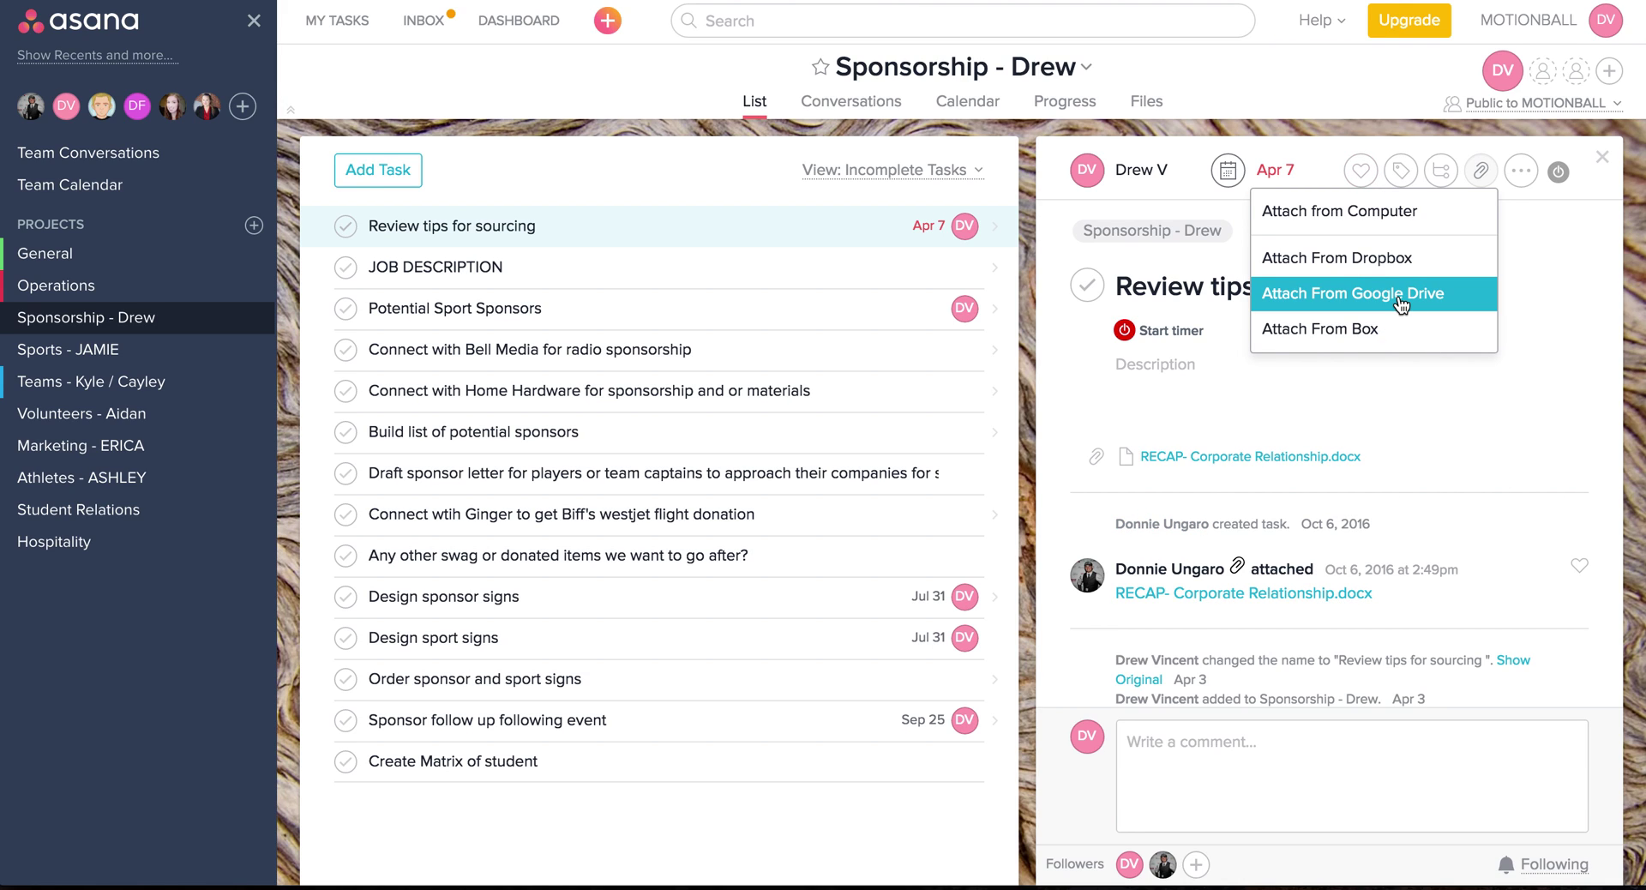
pyautogui.click(1267, 437)
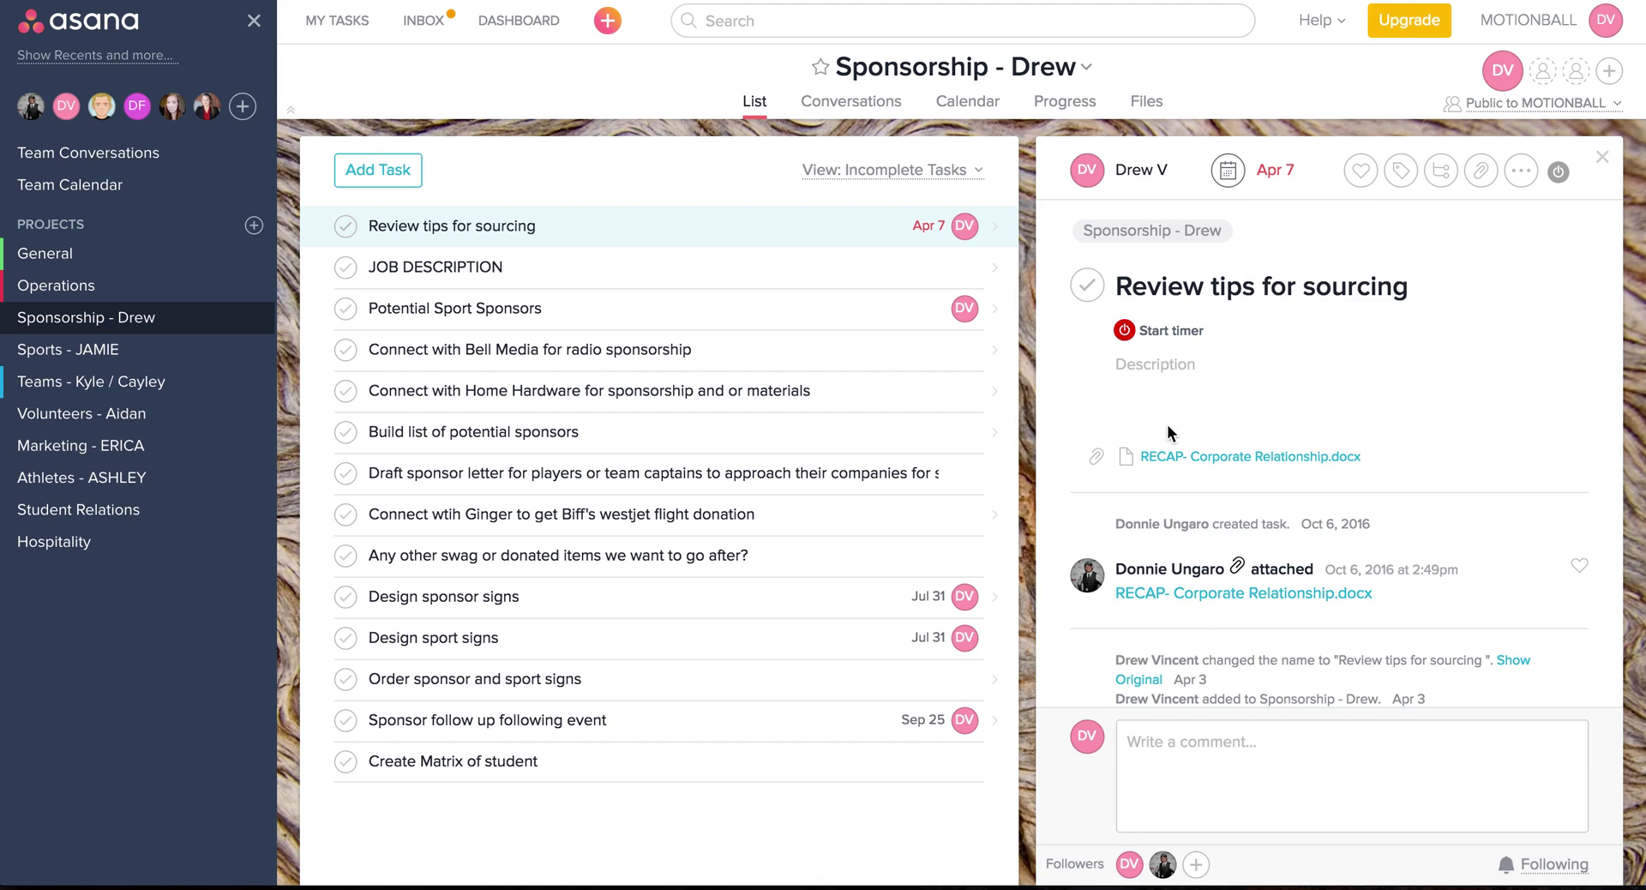
pyautogui.click(1163, 401)
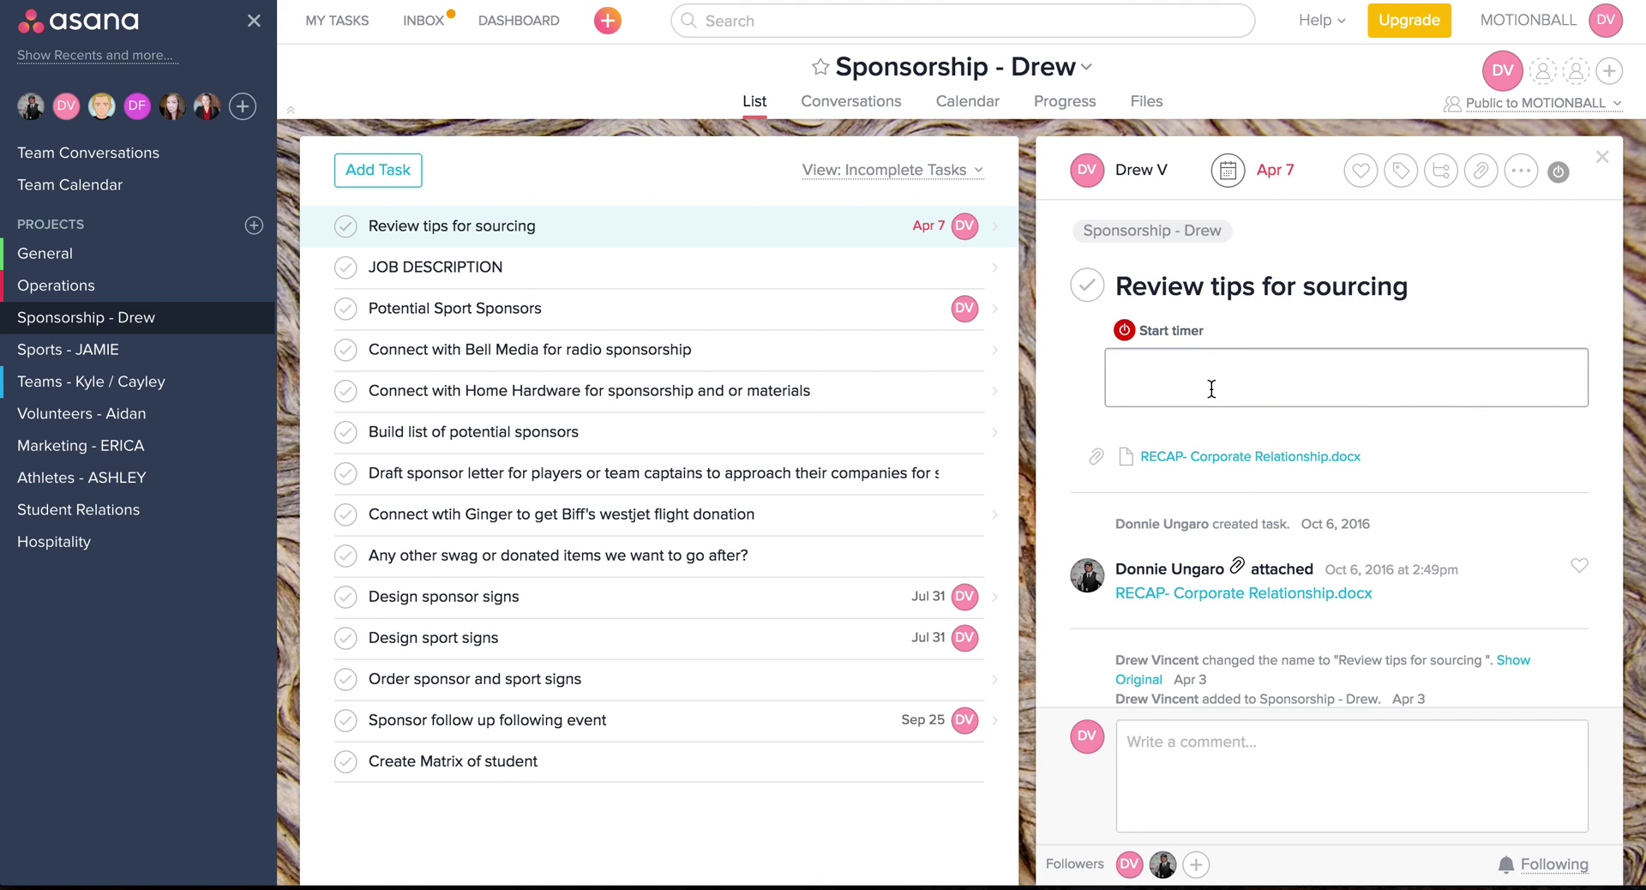
pyautogui.scroll(-2, 1211, 387)
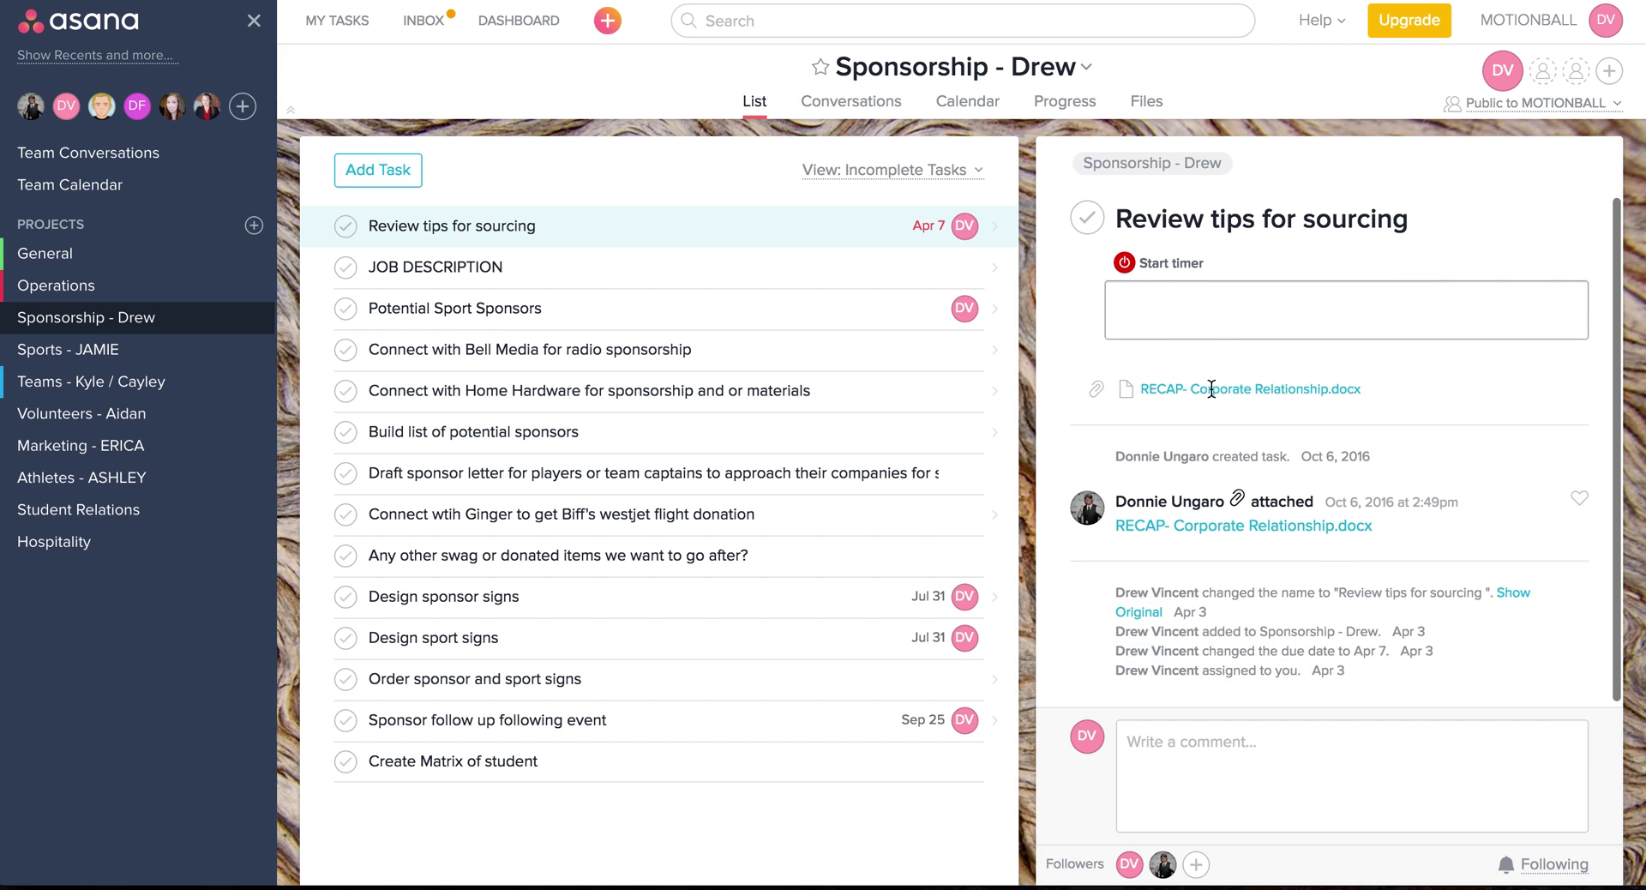
# Step: Remove the second follower from the Review tips for sourcing task
pyautogui.click(1214, 763)
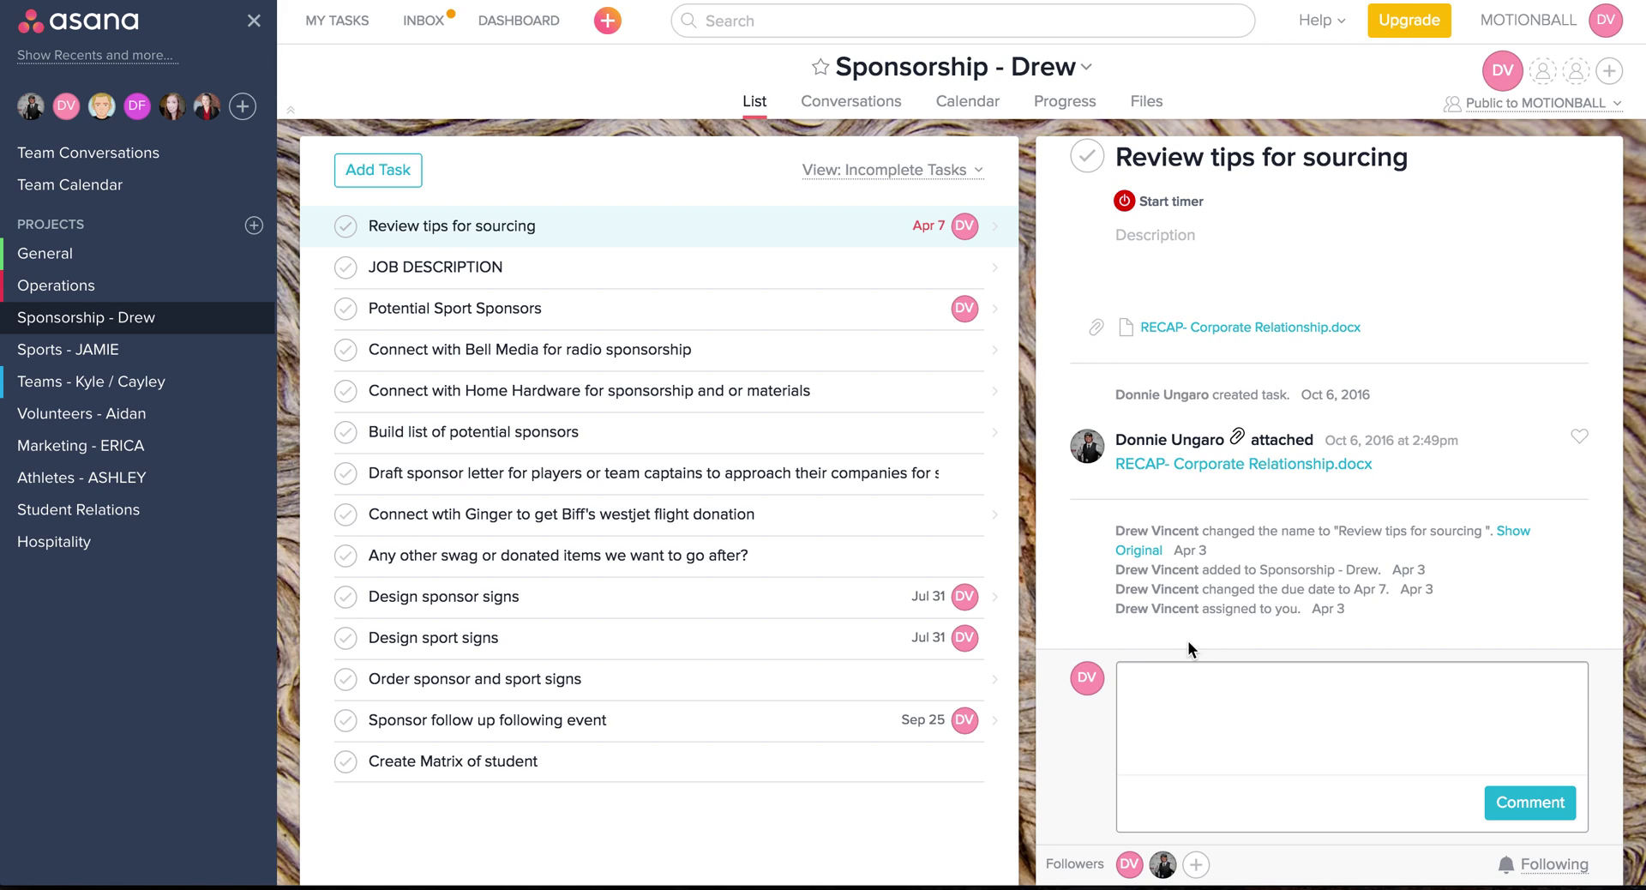
pyautogui.moveTo(1173, 869)
pyautogui.moveTo(1119, 857)
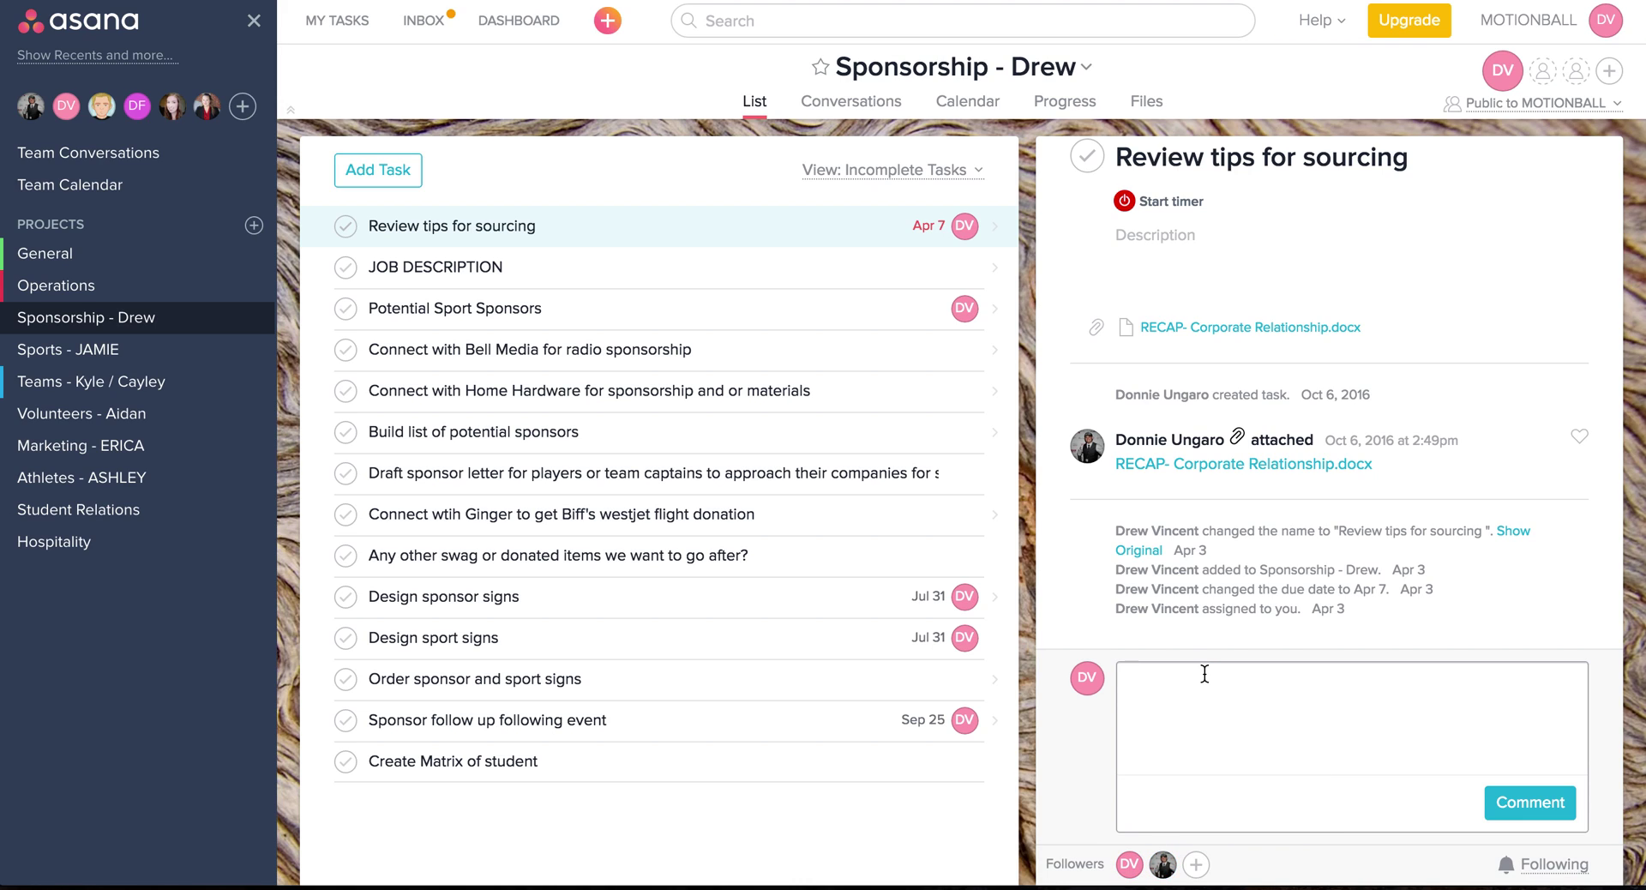
pyautogui.click(1175, 854)
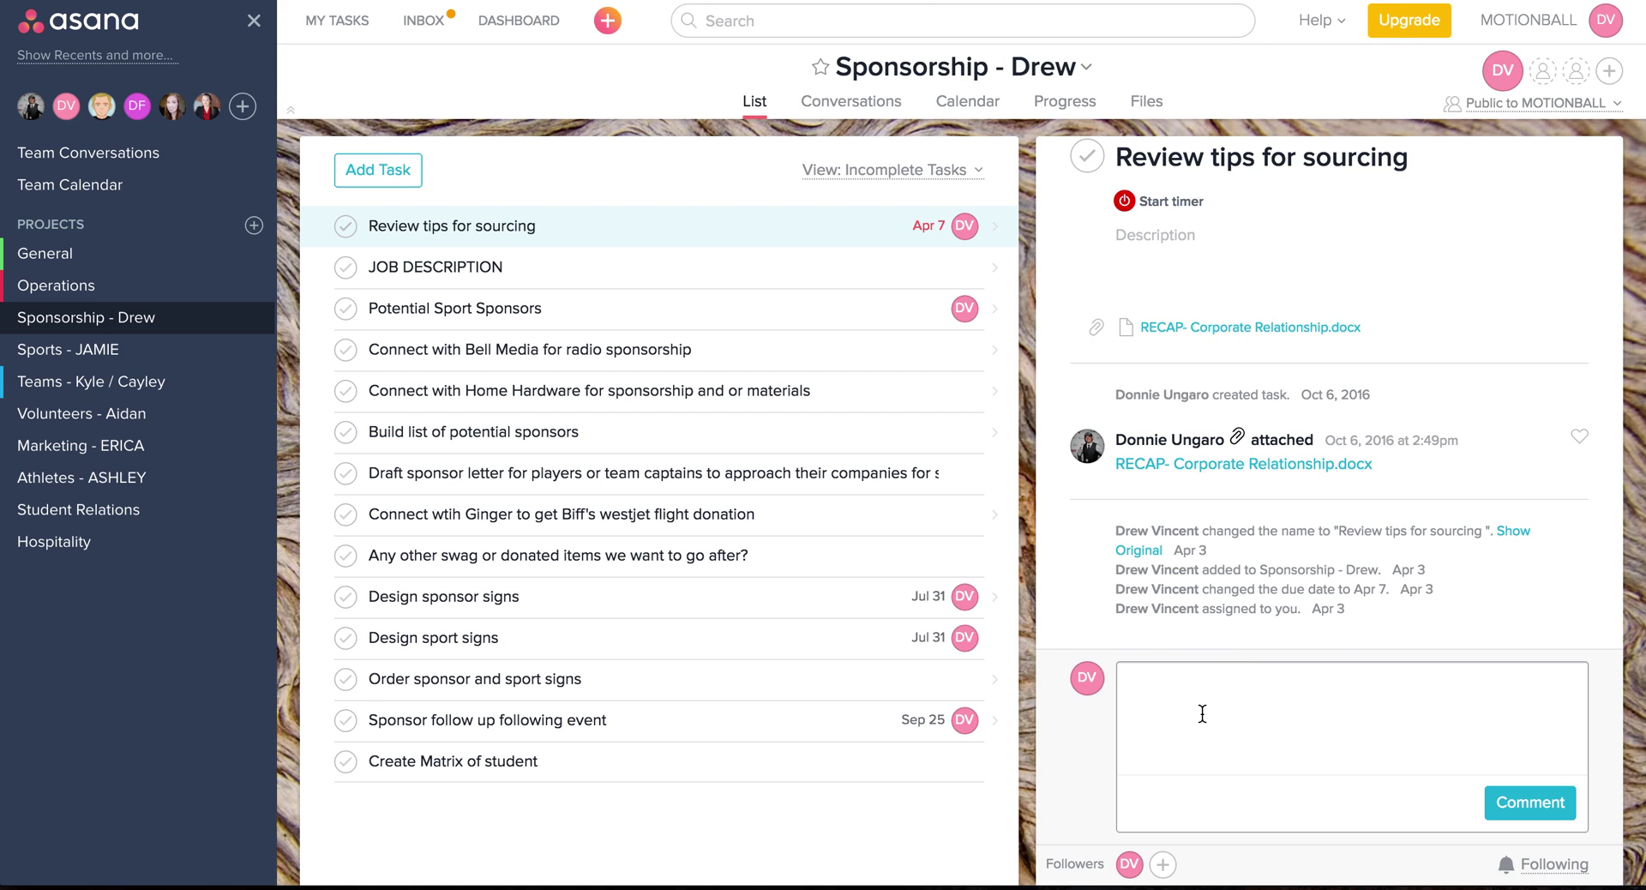
# Step: Draft a comment mentioning a teammate on the Review tips for sourcing task, and clear it without posting
pyautogui.write('@')
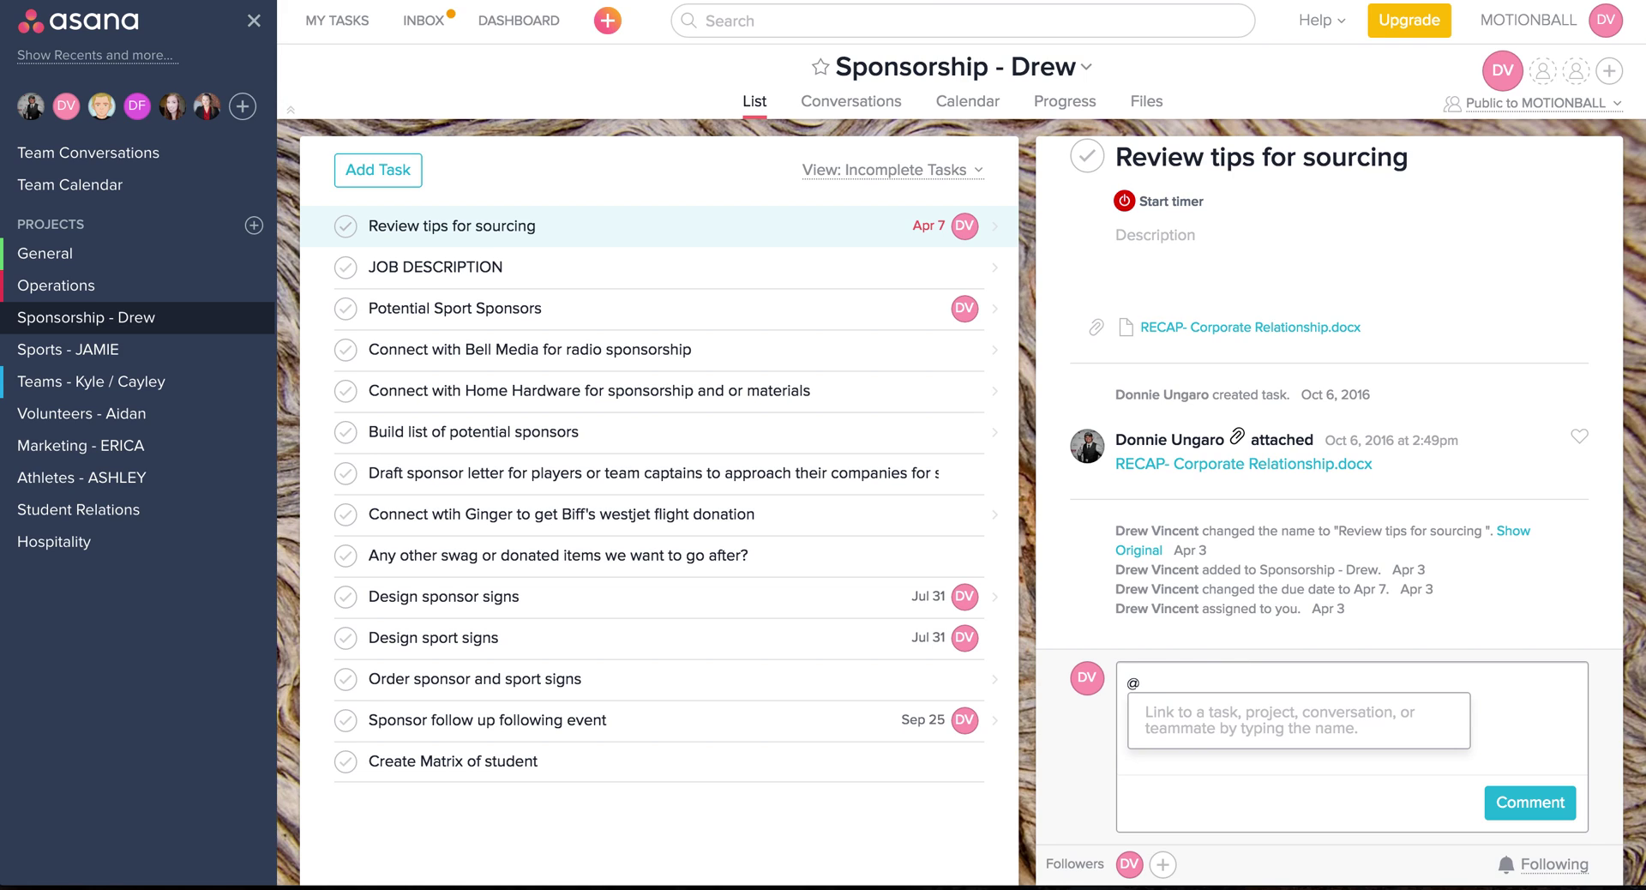
pyautogui.write('derek')
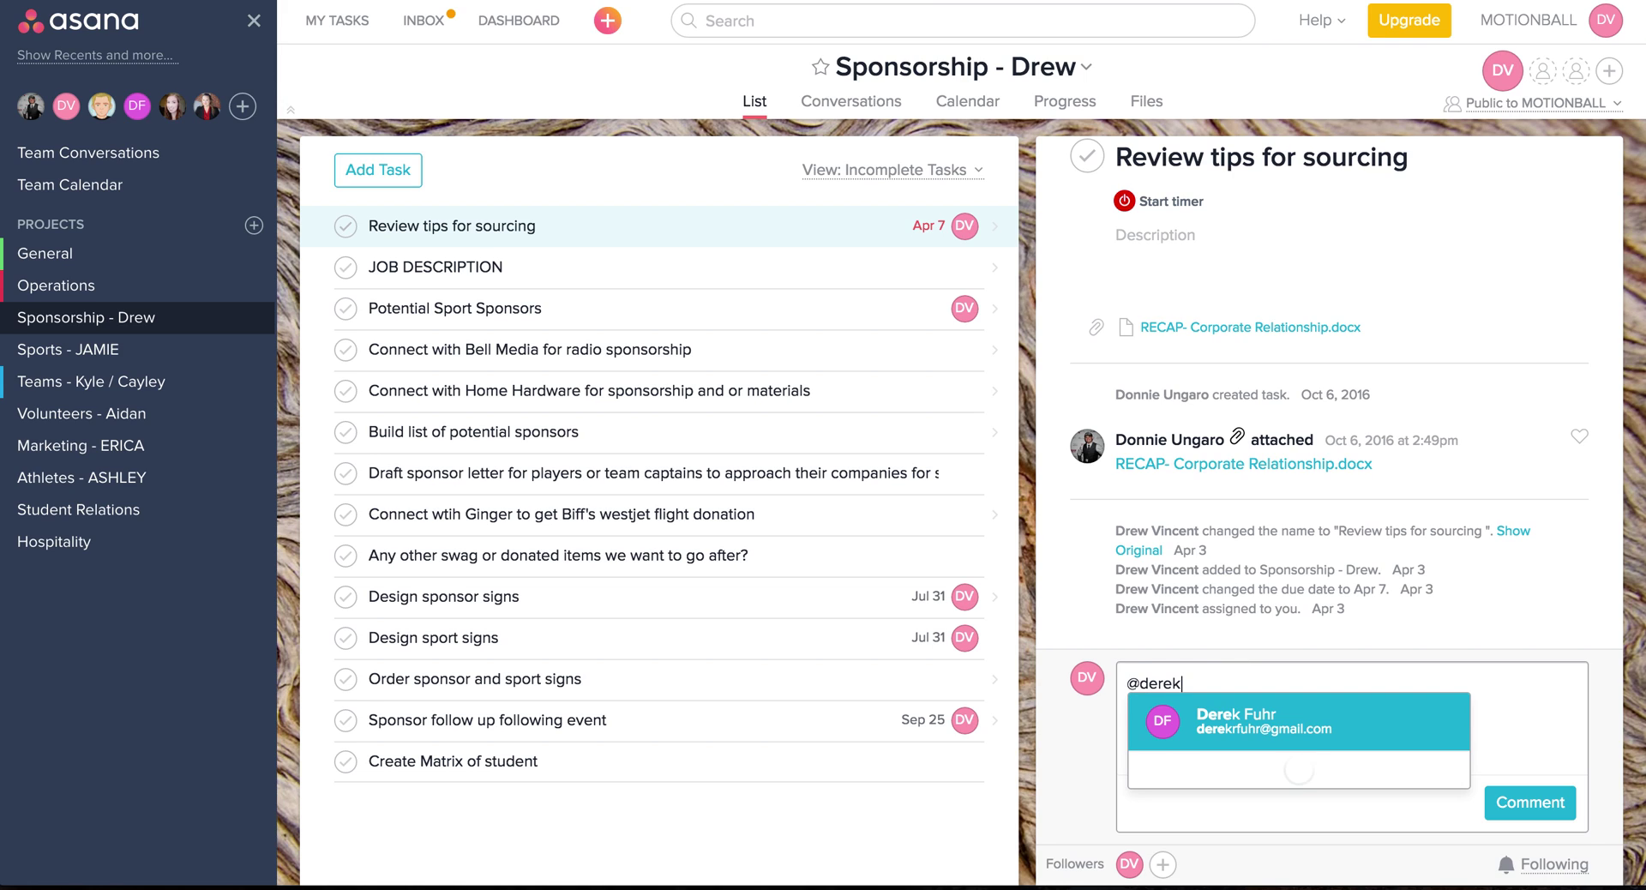
pyautogui.click(1211, 722)
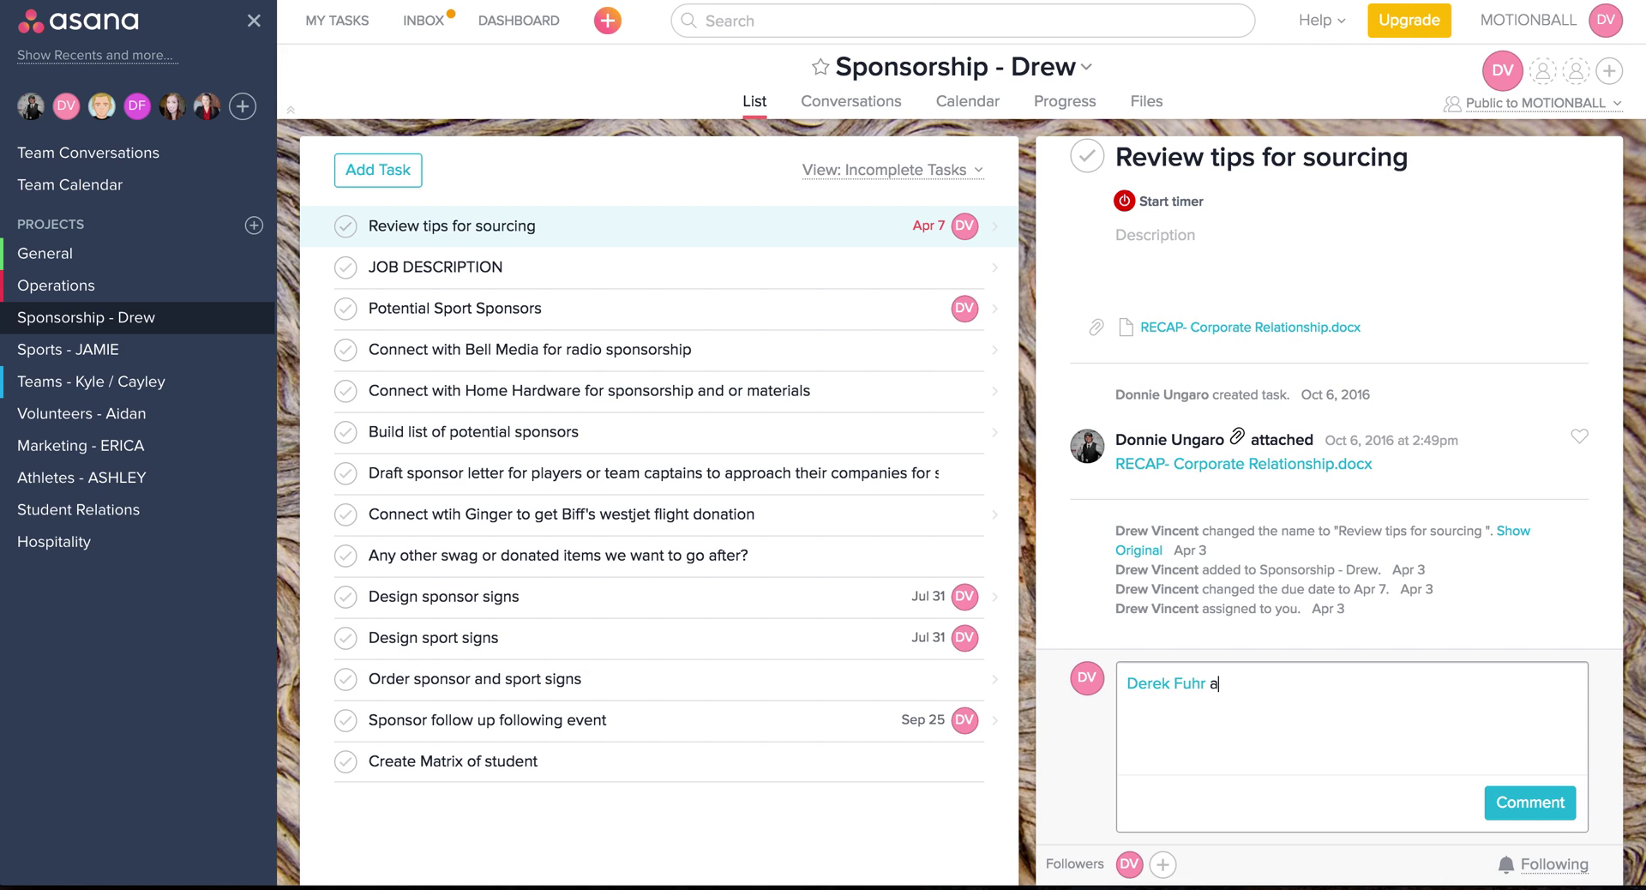
pyautogui.press('BackSpace')
pyautogui.press('BackSpace')
# Step: Review the subtasks of Potential Sport Sponsors and Sponsor follow up following event, and the comments on the westjet flight donation task
pyautogui.click(512, 311)
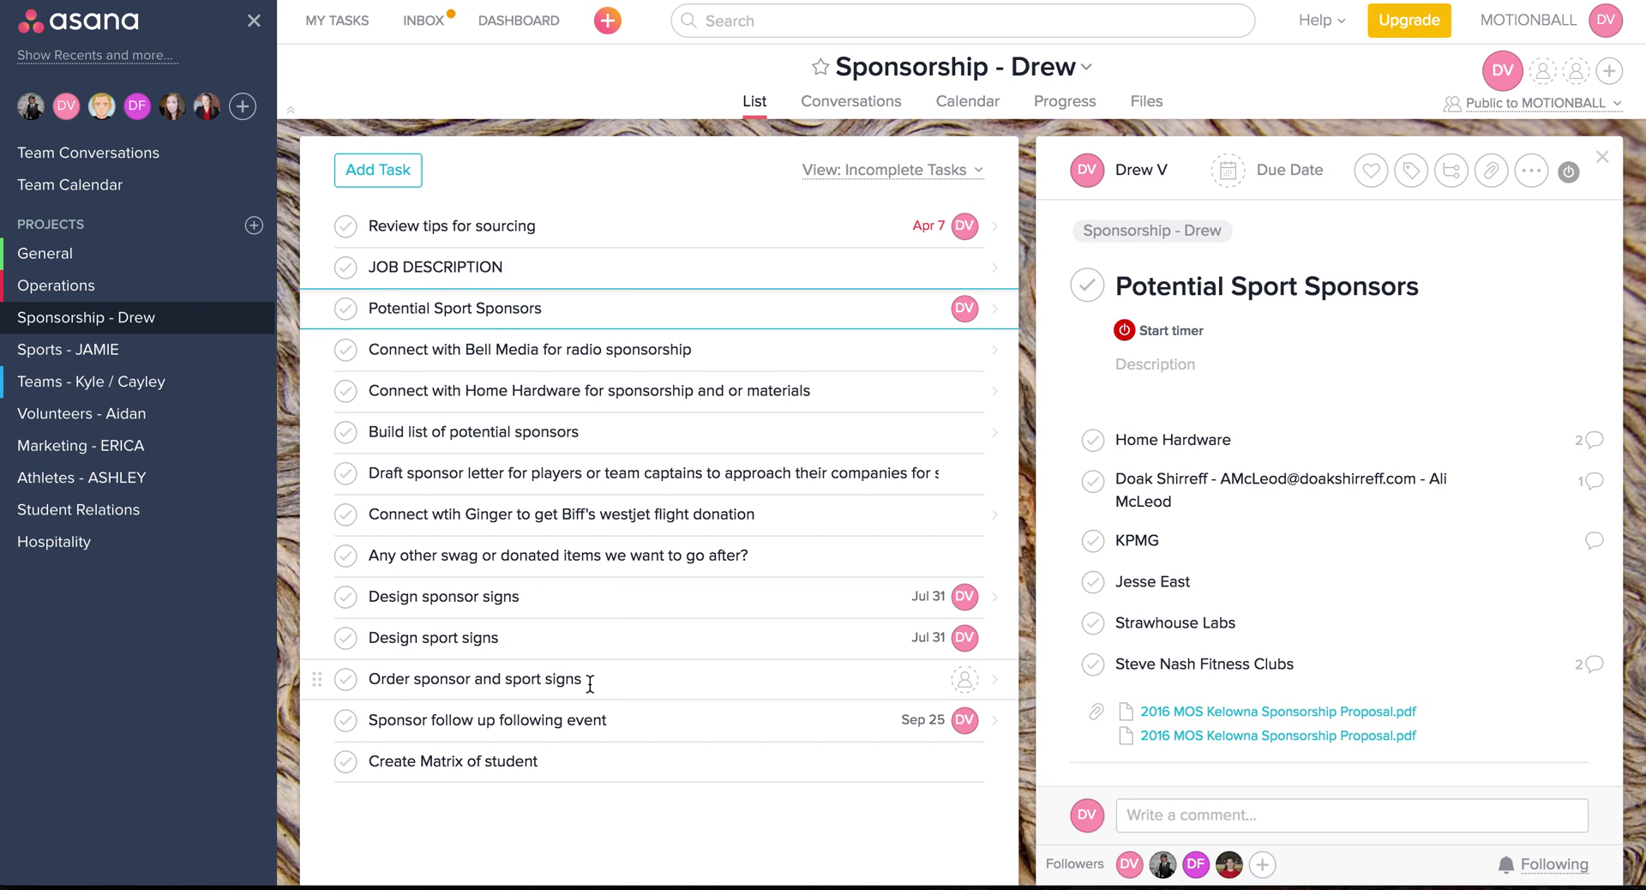
pyautogui.click(558, 721)
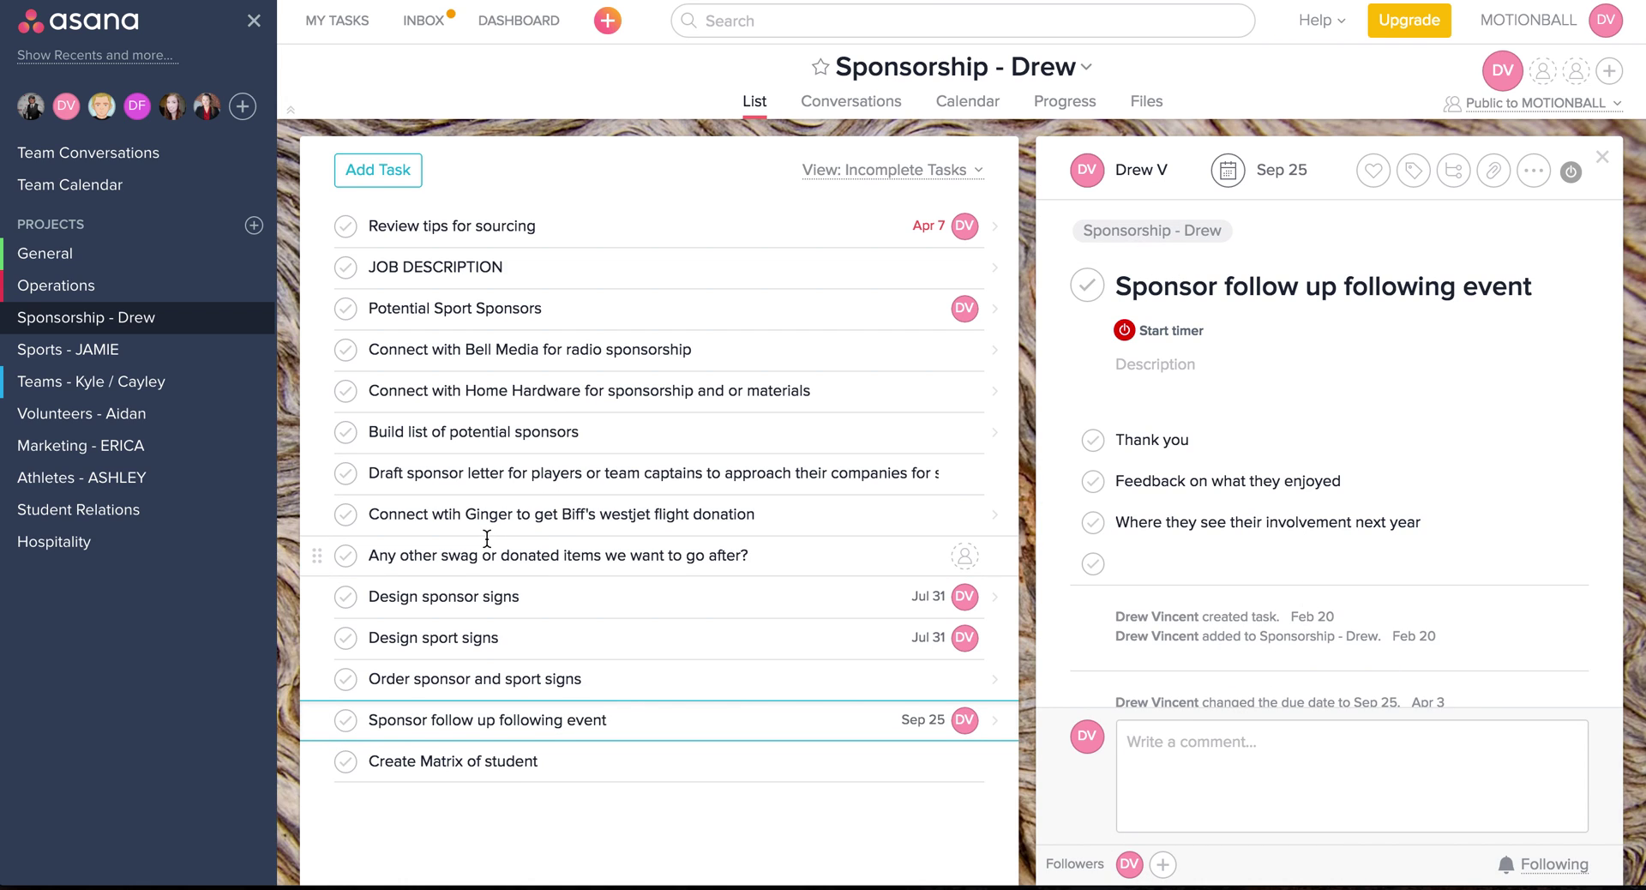
pyautogui.click(449, 513)
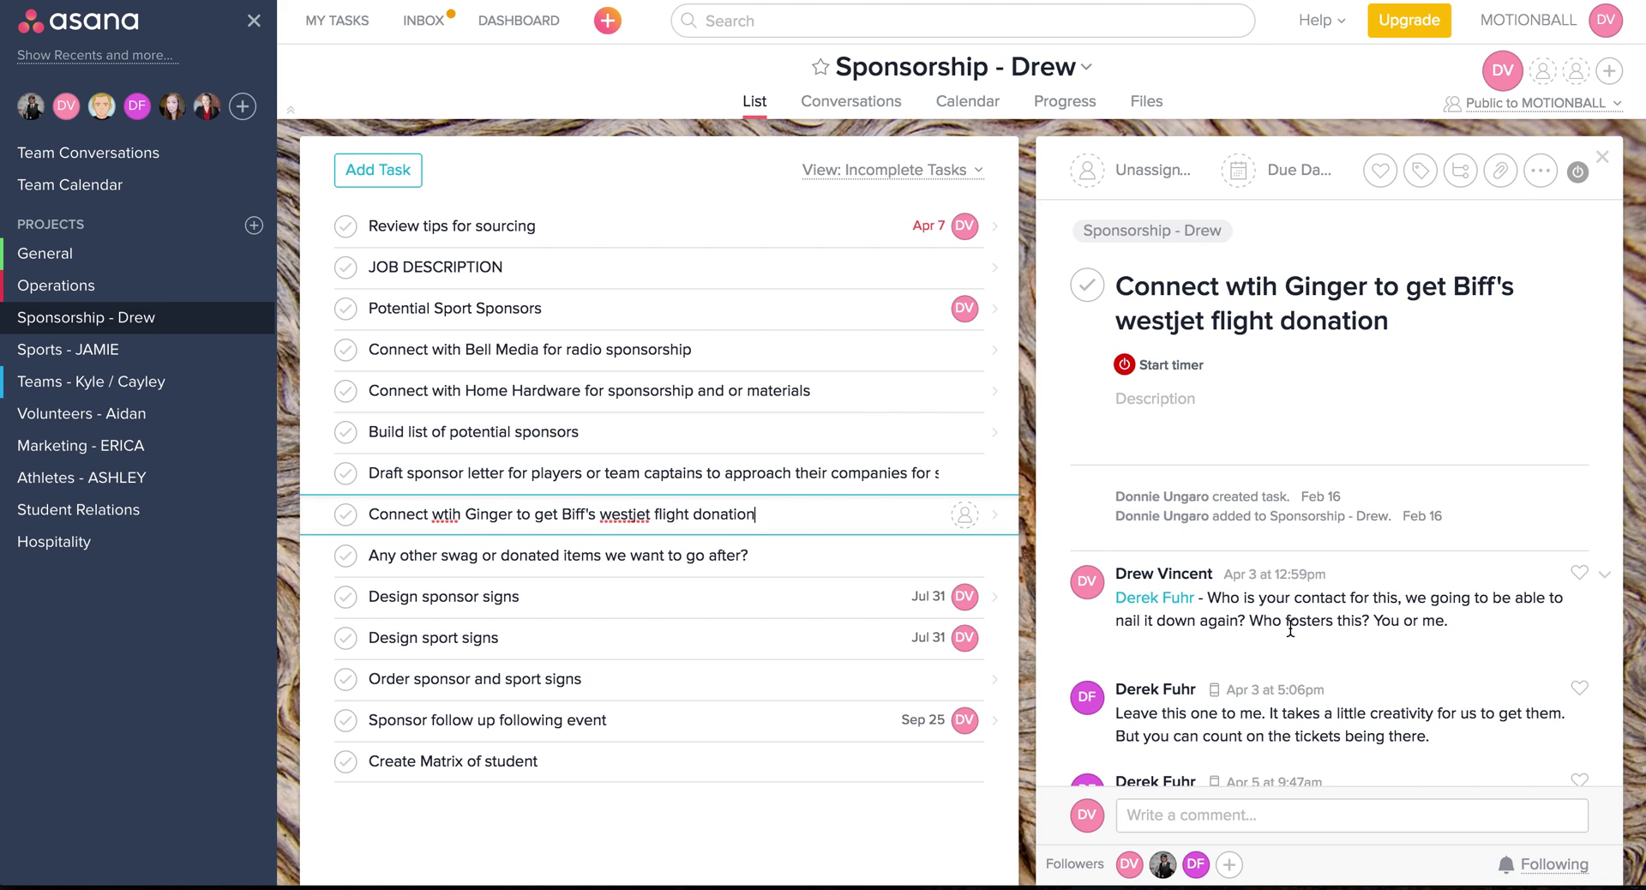
pyautogui.scroll(-2, 1290, 629)
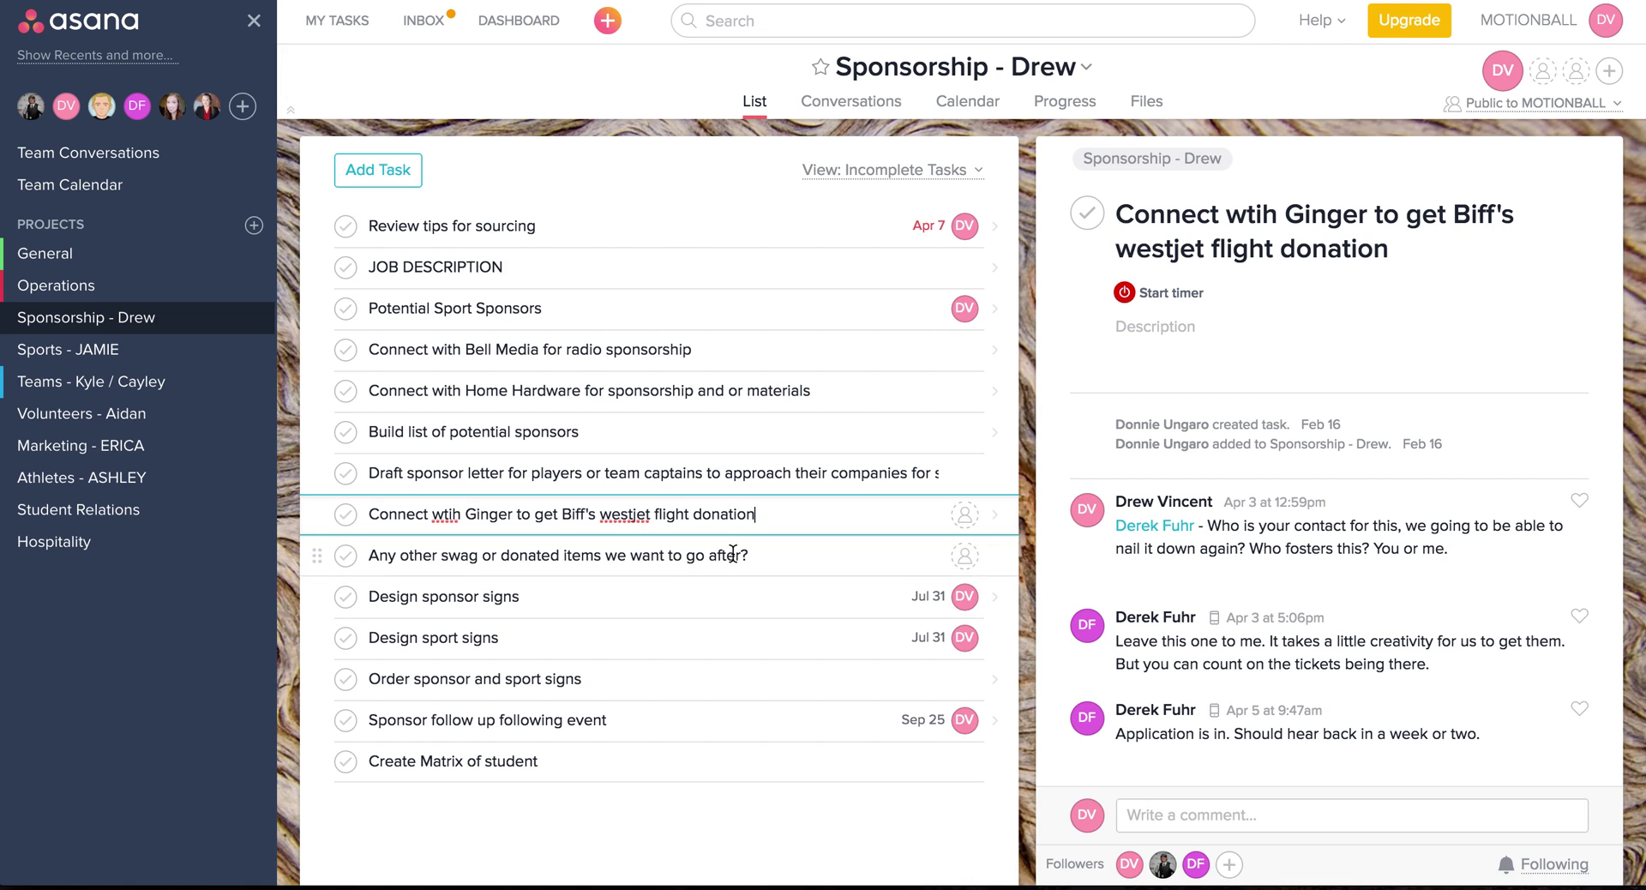
# Step: Add a section named "Working on:" at the start of the task list, with Review tips for sourcing directly beneath it
pyautogui.click(542, 227)
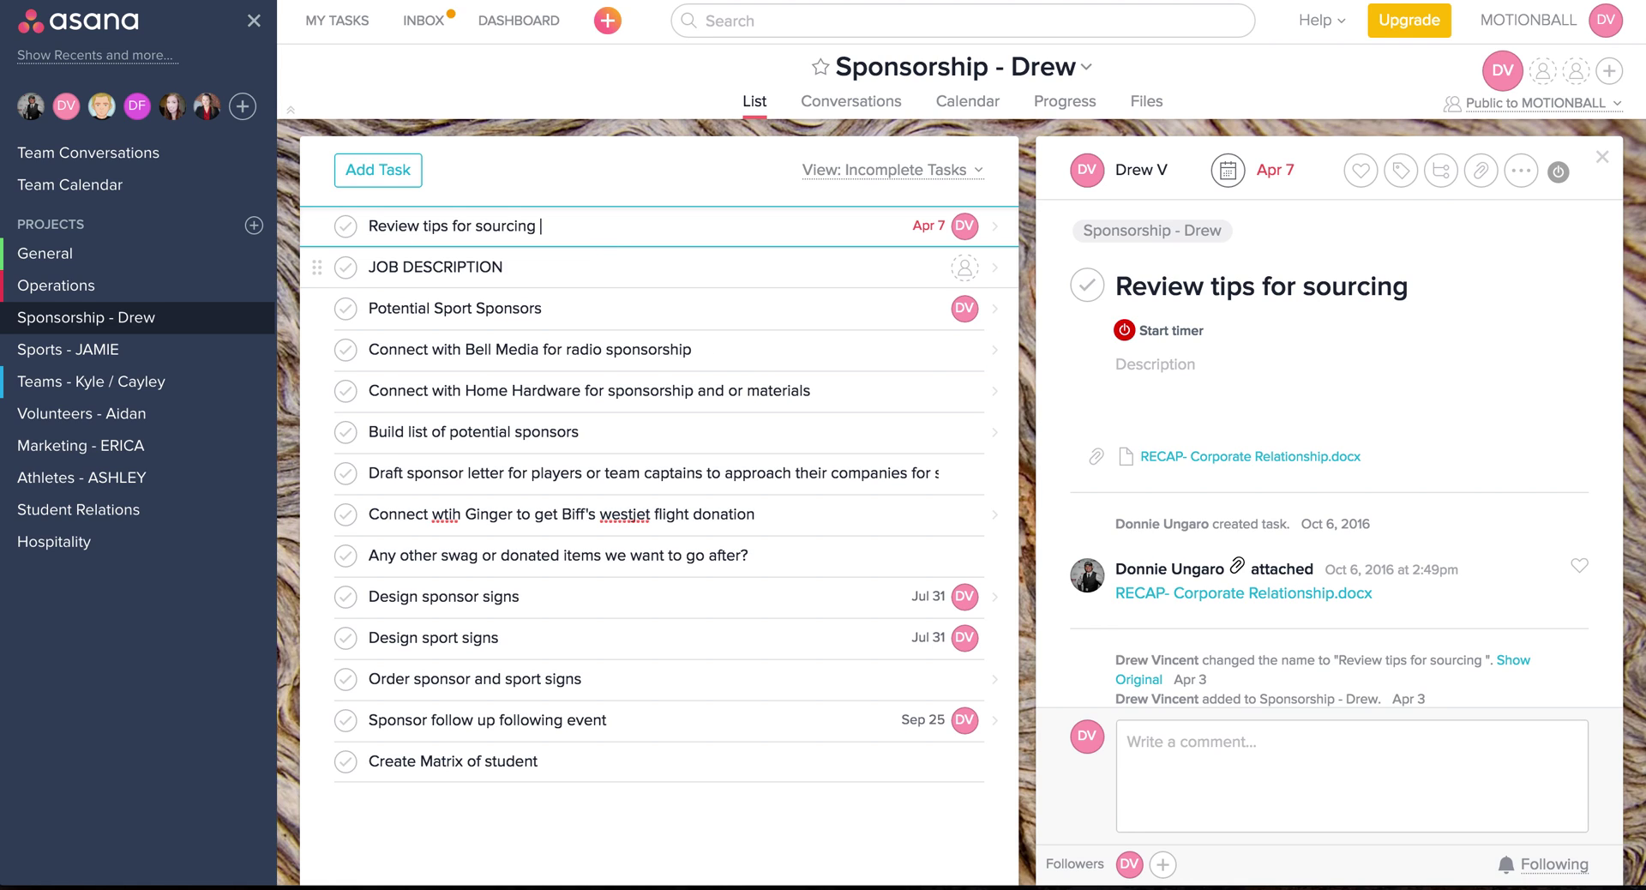
pyautogui.press('Return')
pyautogui.write('Working on:')
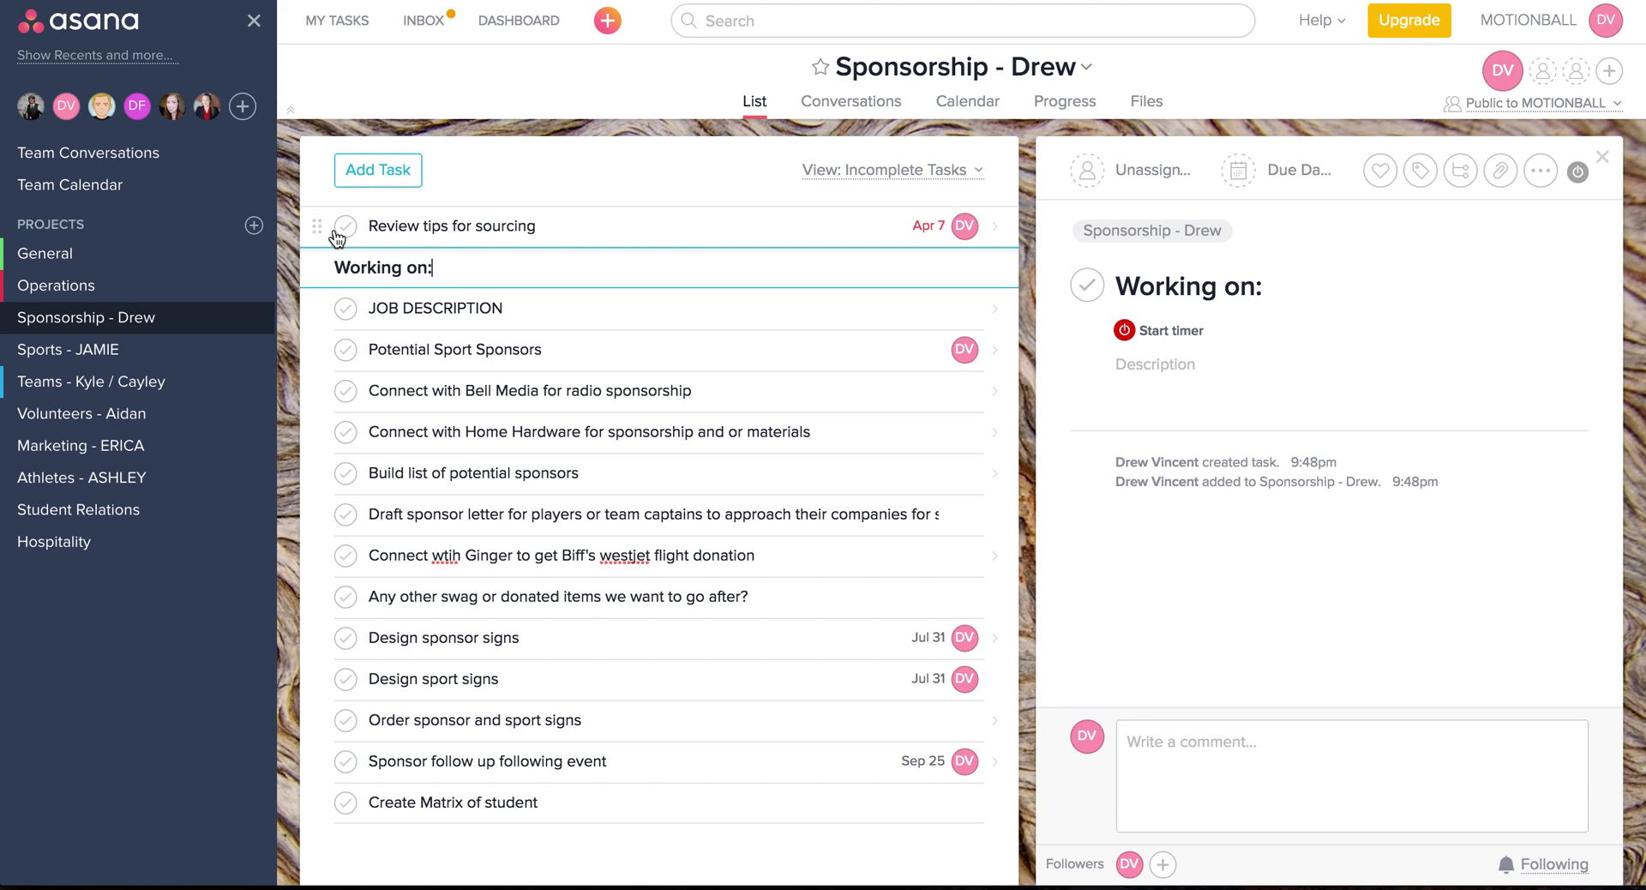
pyautogui.moveTo(316, 225); pyautogui.dragTo(314, 295)
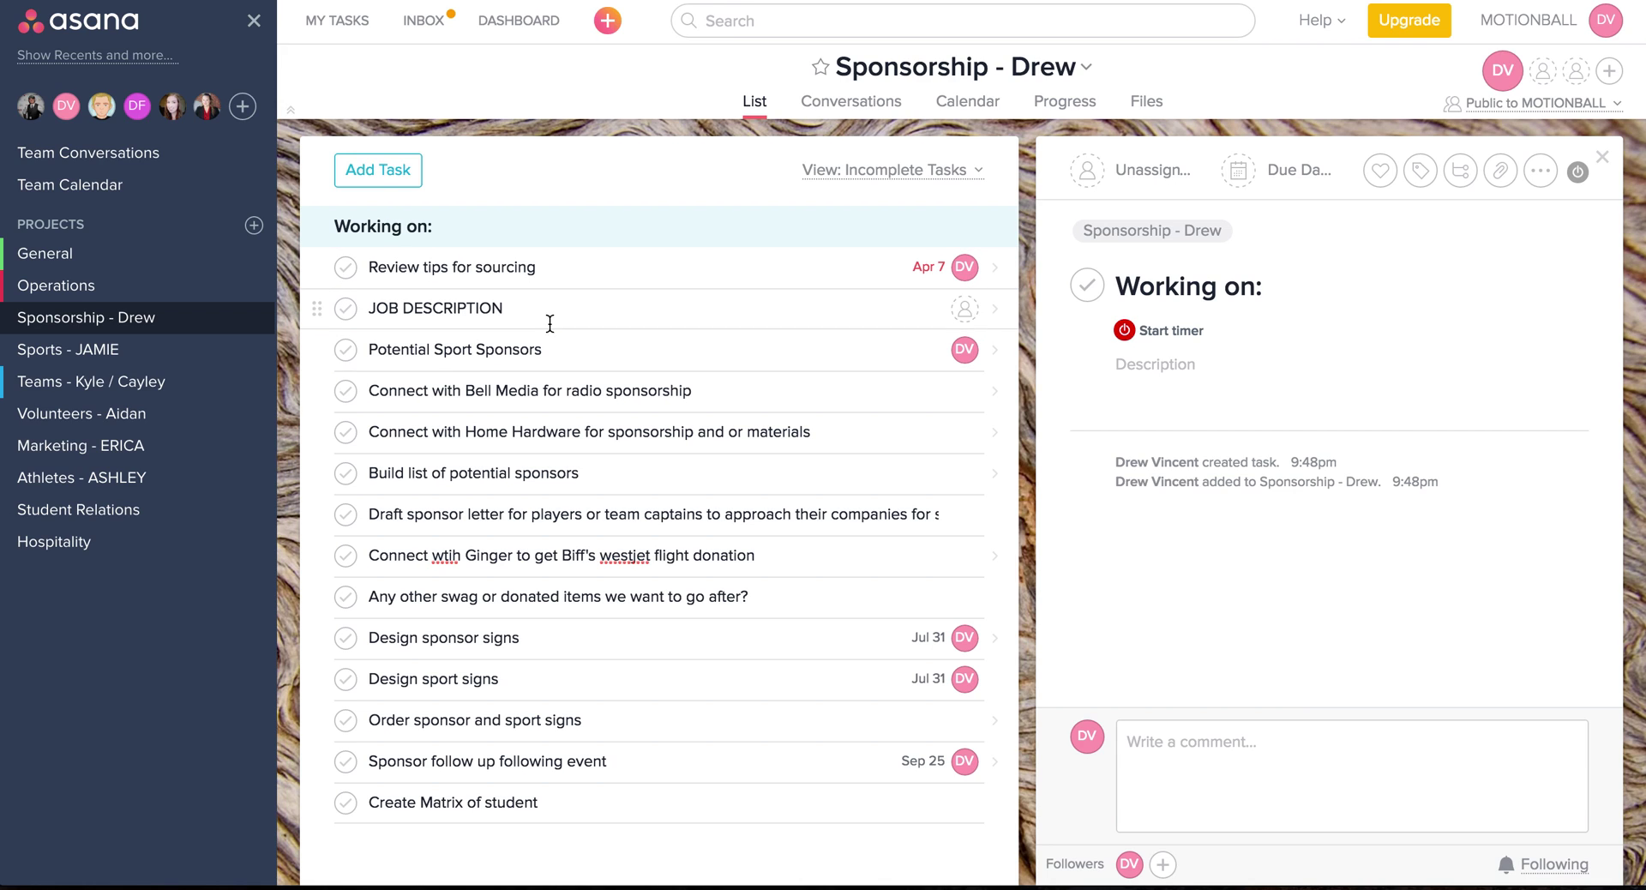
# Step: Add a section named "To start working on:" and move it above the Build list of potential sponsors task
pyautogui.click(625, 486)
pyautogui.press('Return')
pyautogui.write('To start wor')
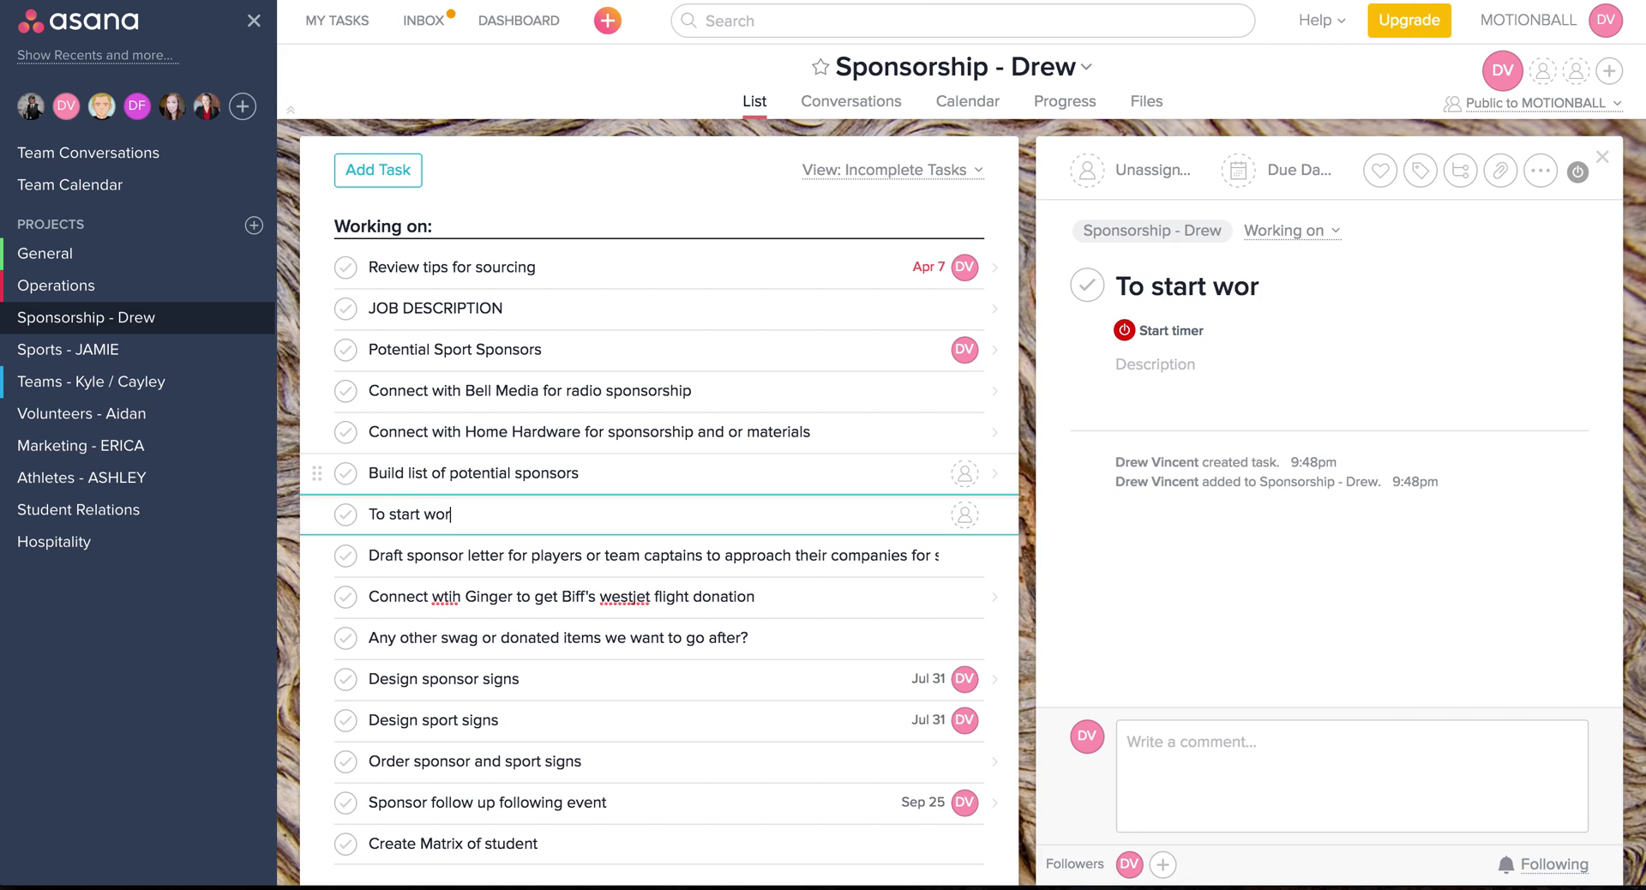
pyautogui.write('king on:')
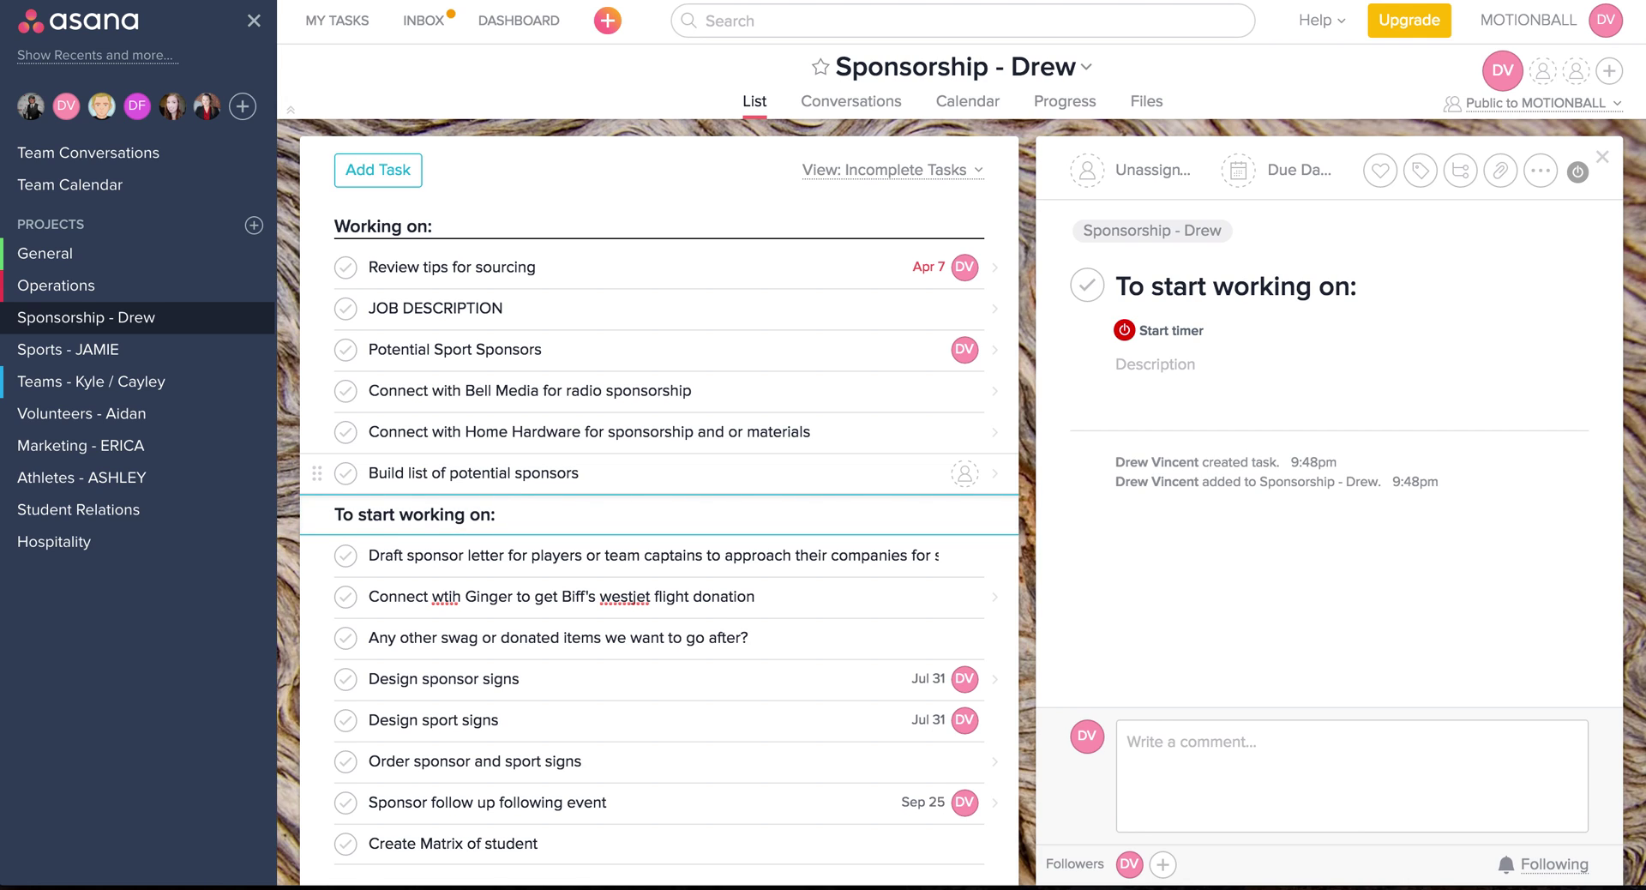
pyautogui.moveTo(317, 514)
pyautogui.mouseDown()
pyautogui.moveTo(315, 324)
pyautogui.moveTo(313, 510)
pyautogui.moveTo(313, 497)
pyautogui.mouseUp()
# Step: Delete the "To start working on:" section from the task list
pyautogui.click(502, 477)
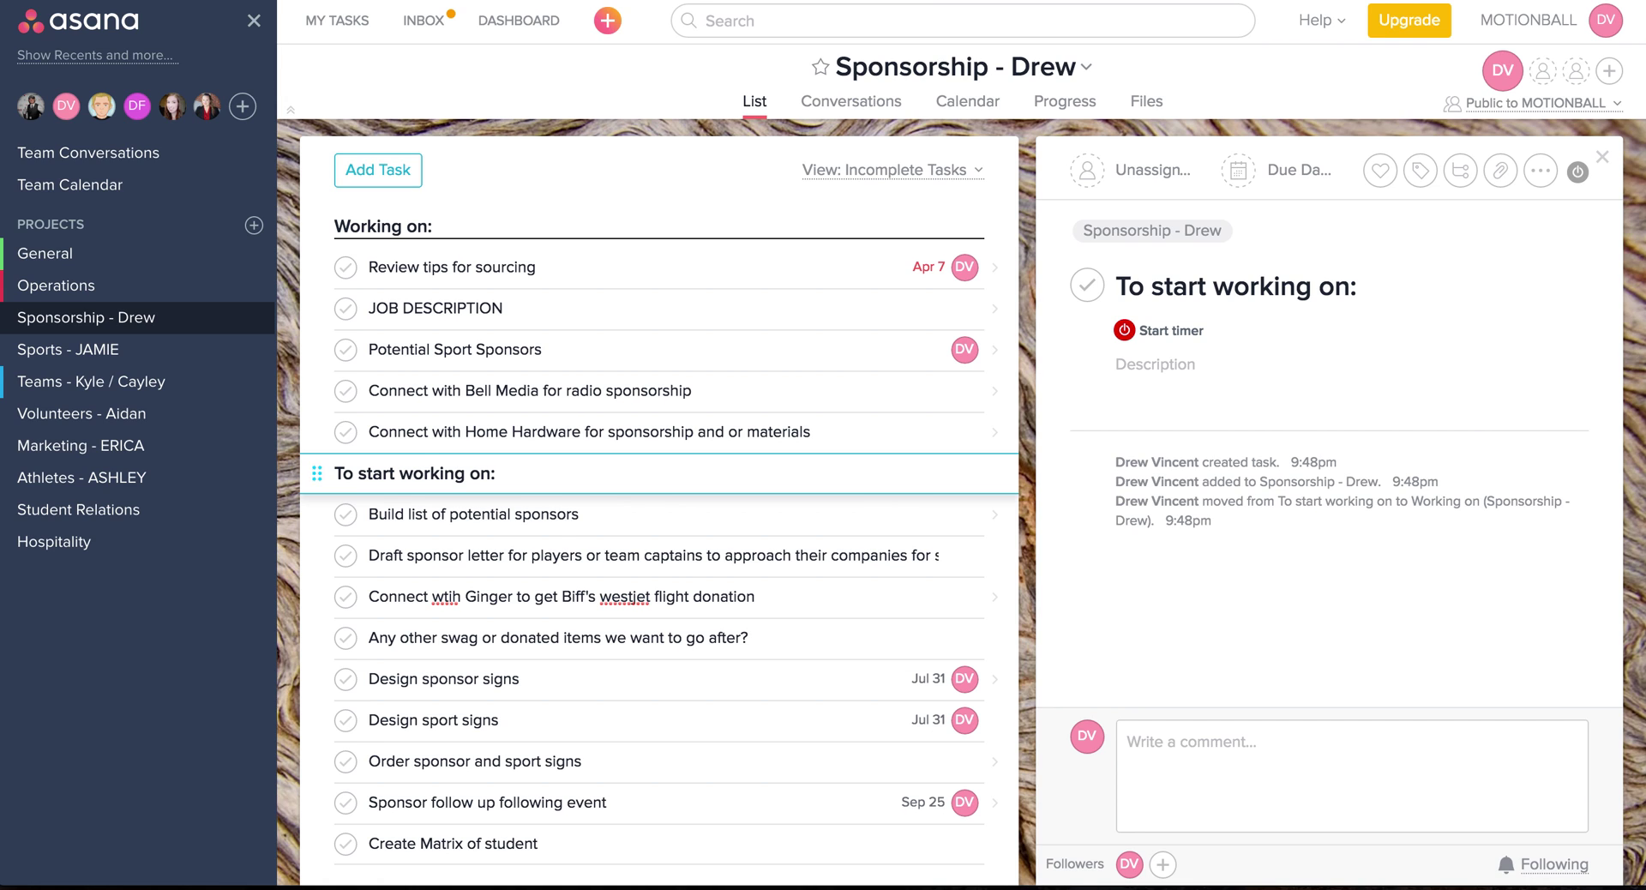
pyautogui.hotkey('Tab', 'BackSpace')
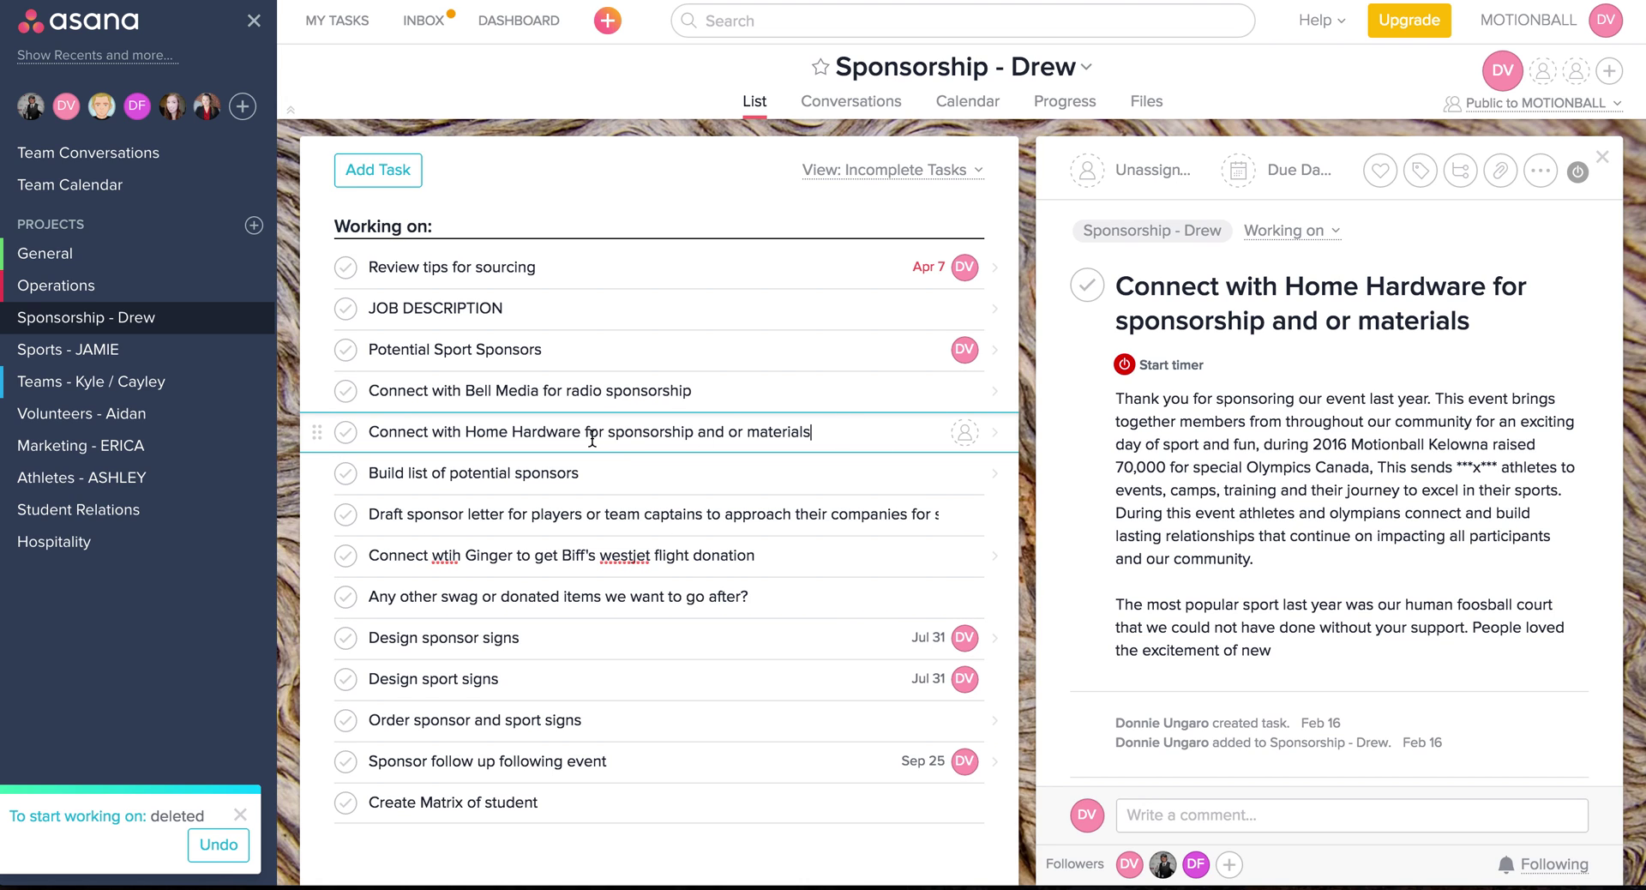
# Step: Review the description and comments of the Home Hardware sponsorship task, expanding the long reply about materials in full
pyautogui.scroll(-3, 1224, 547)
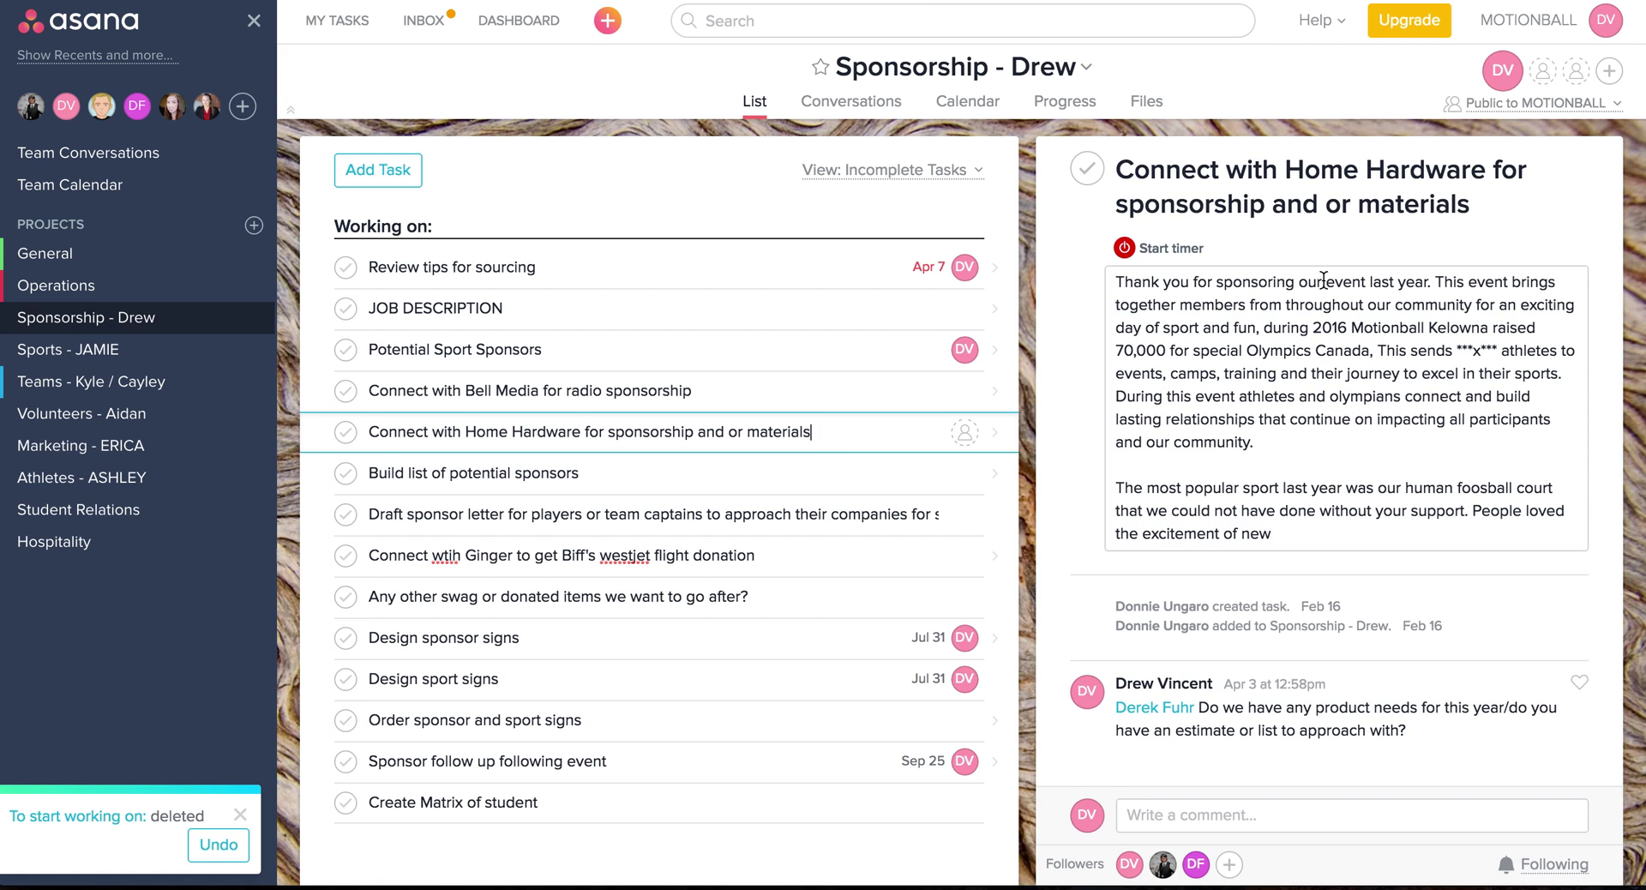
pyautogui.scroll(-3, 1374, 397)
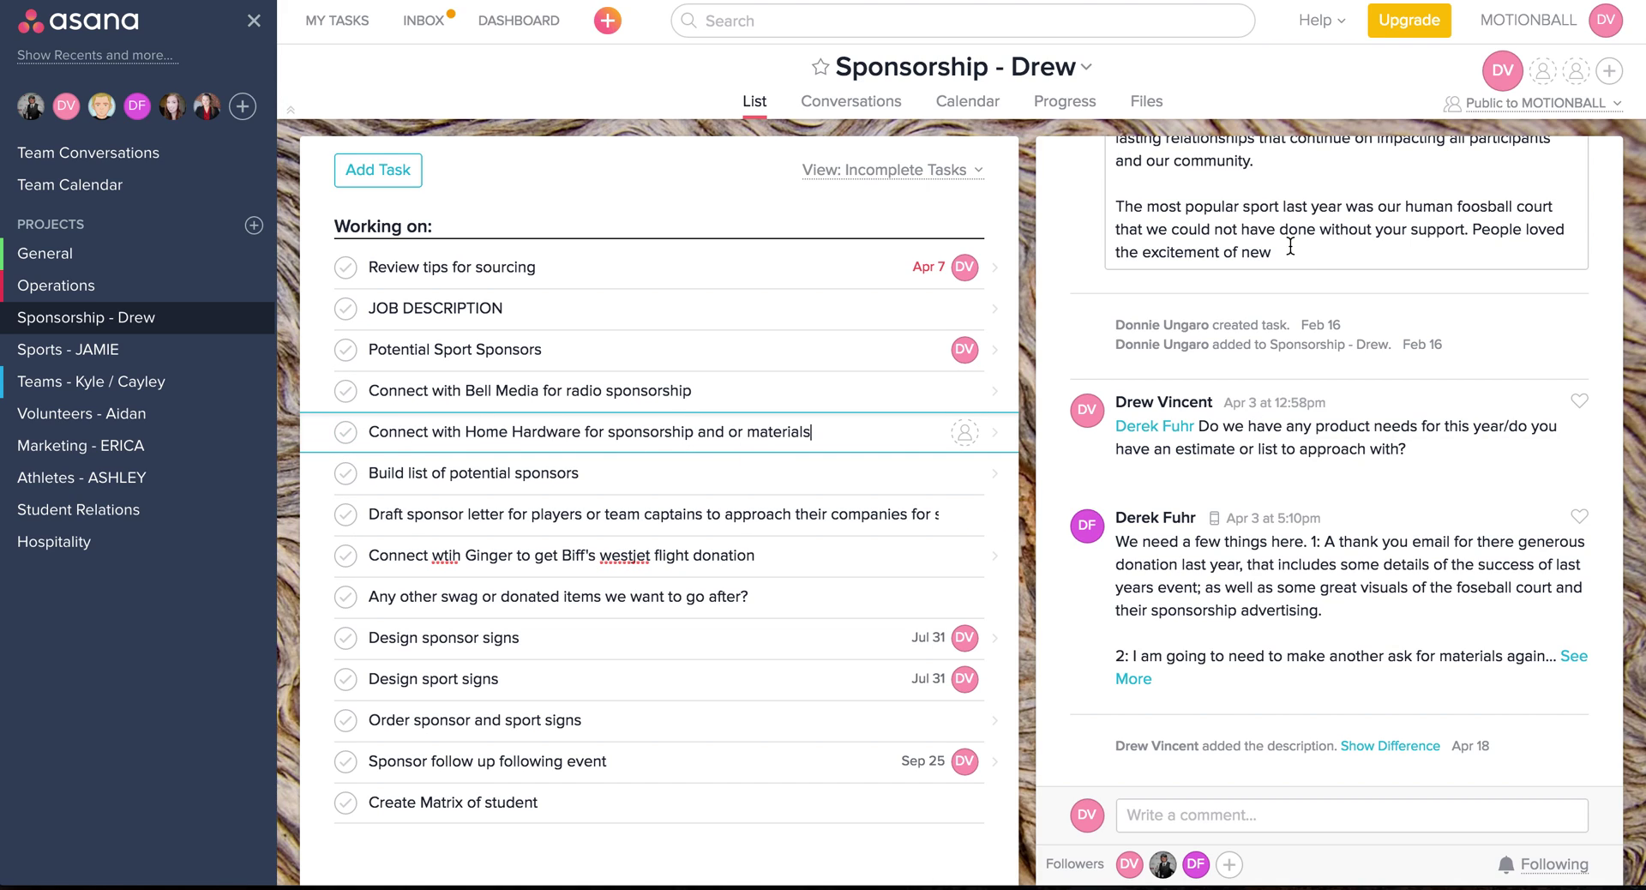
pyautogui.scroll(3, 1290, 247)
pyautogui.scroll(-3, 1290, 247)
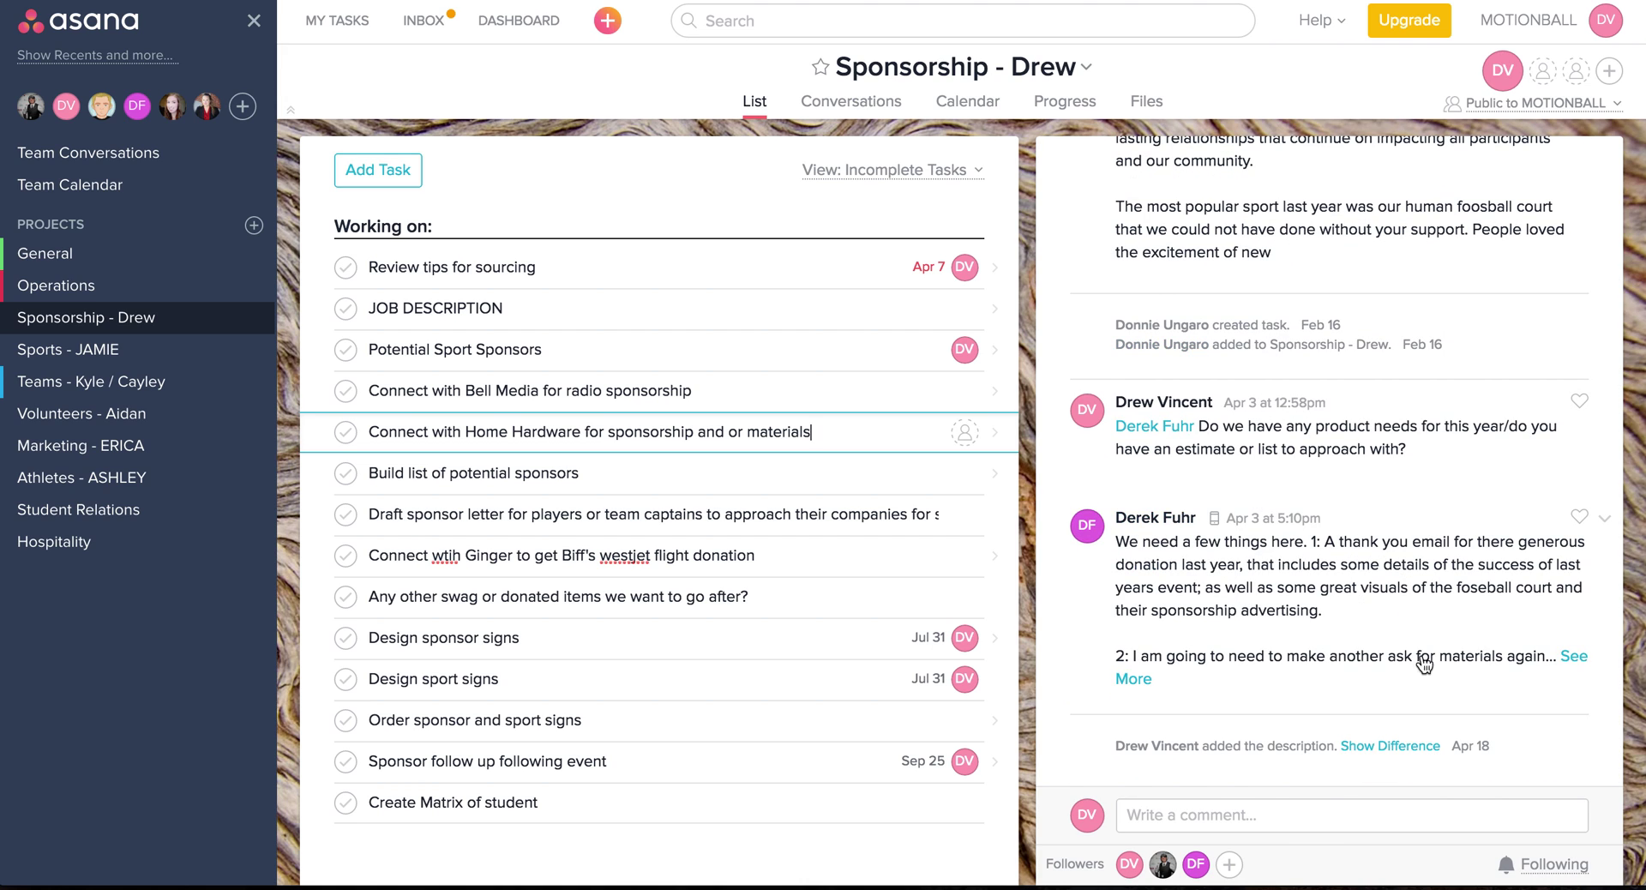
pyautogui.click(1573, 657)
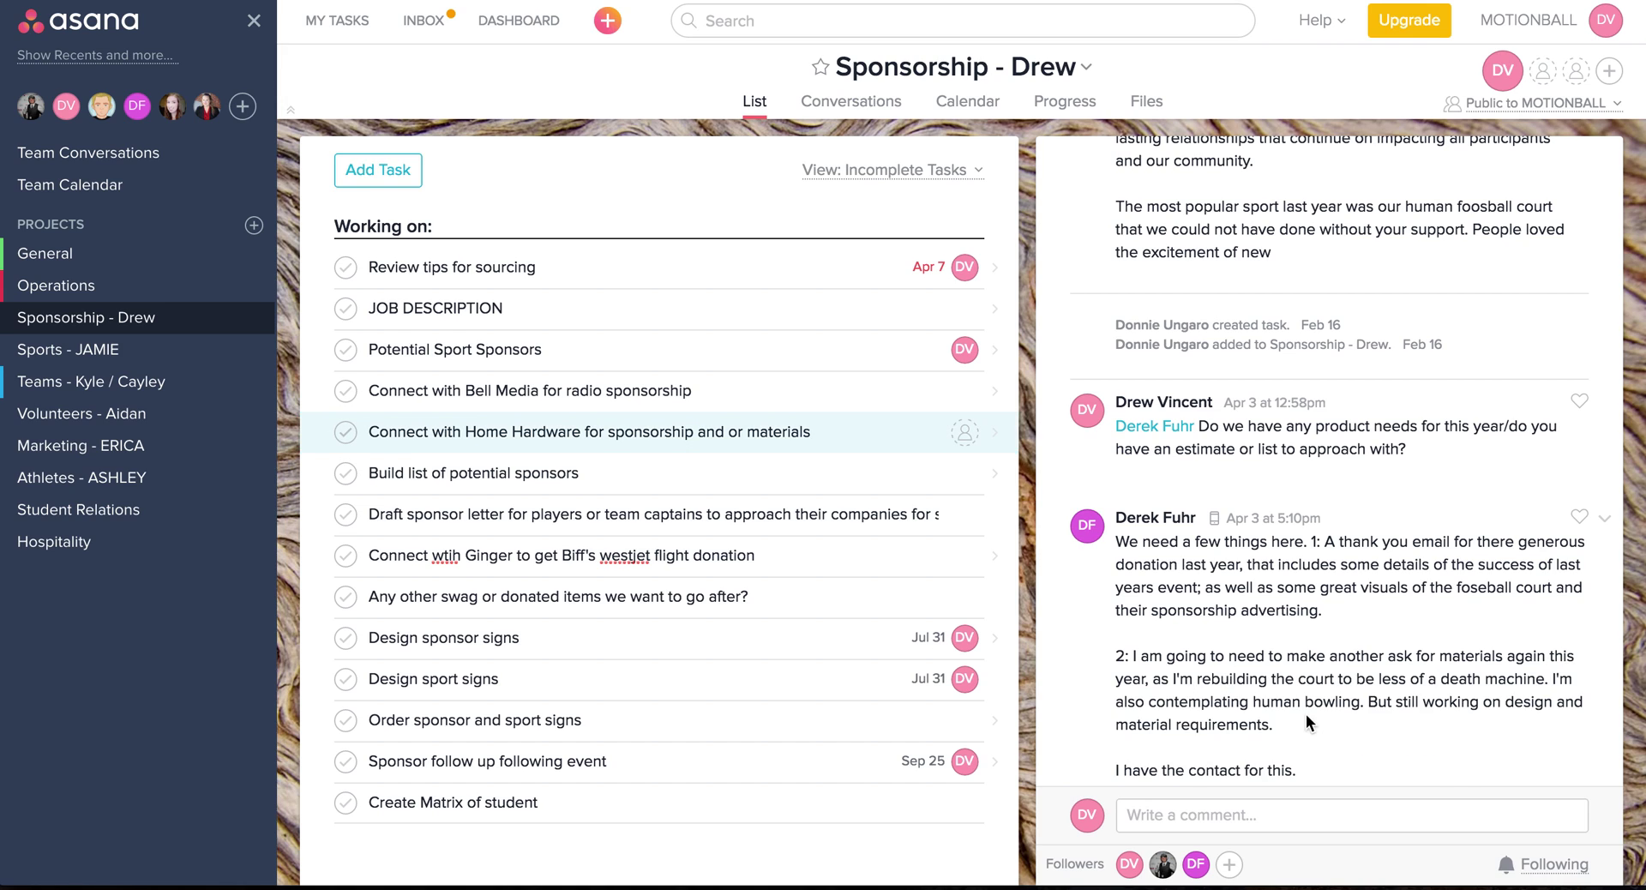
pyautogui.scroll(-2, 1305, 713)
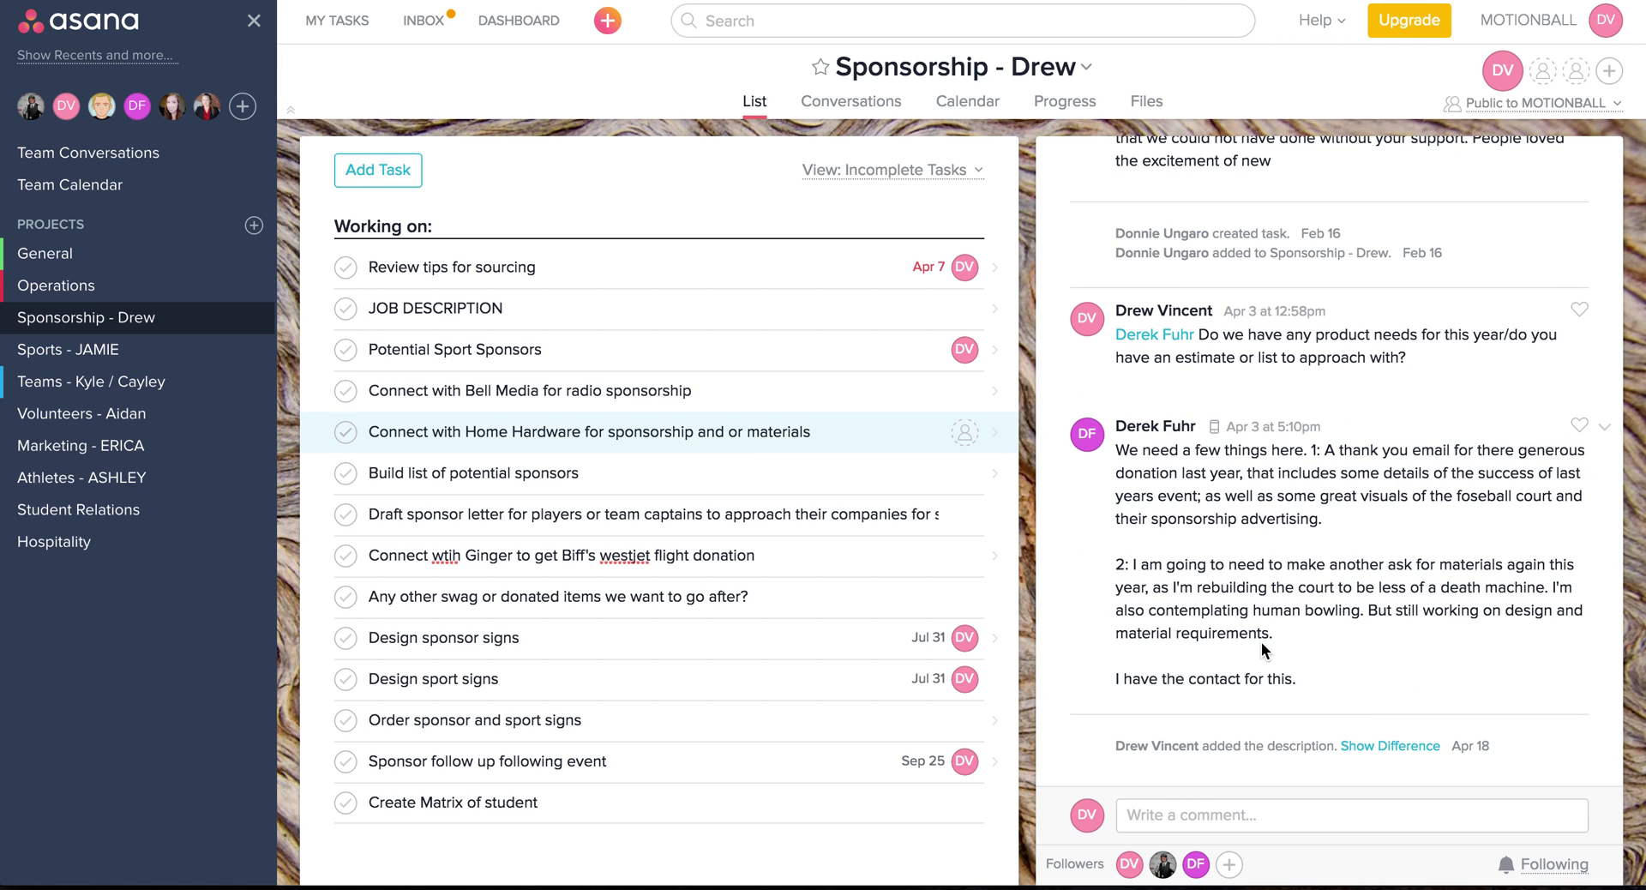
pyautogui.scroll(5, 1262, 643)
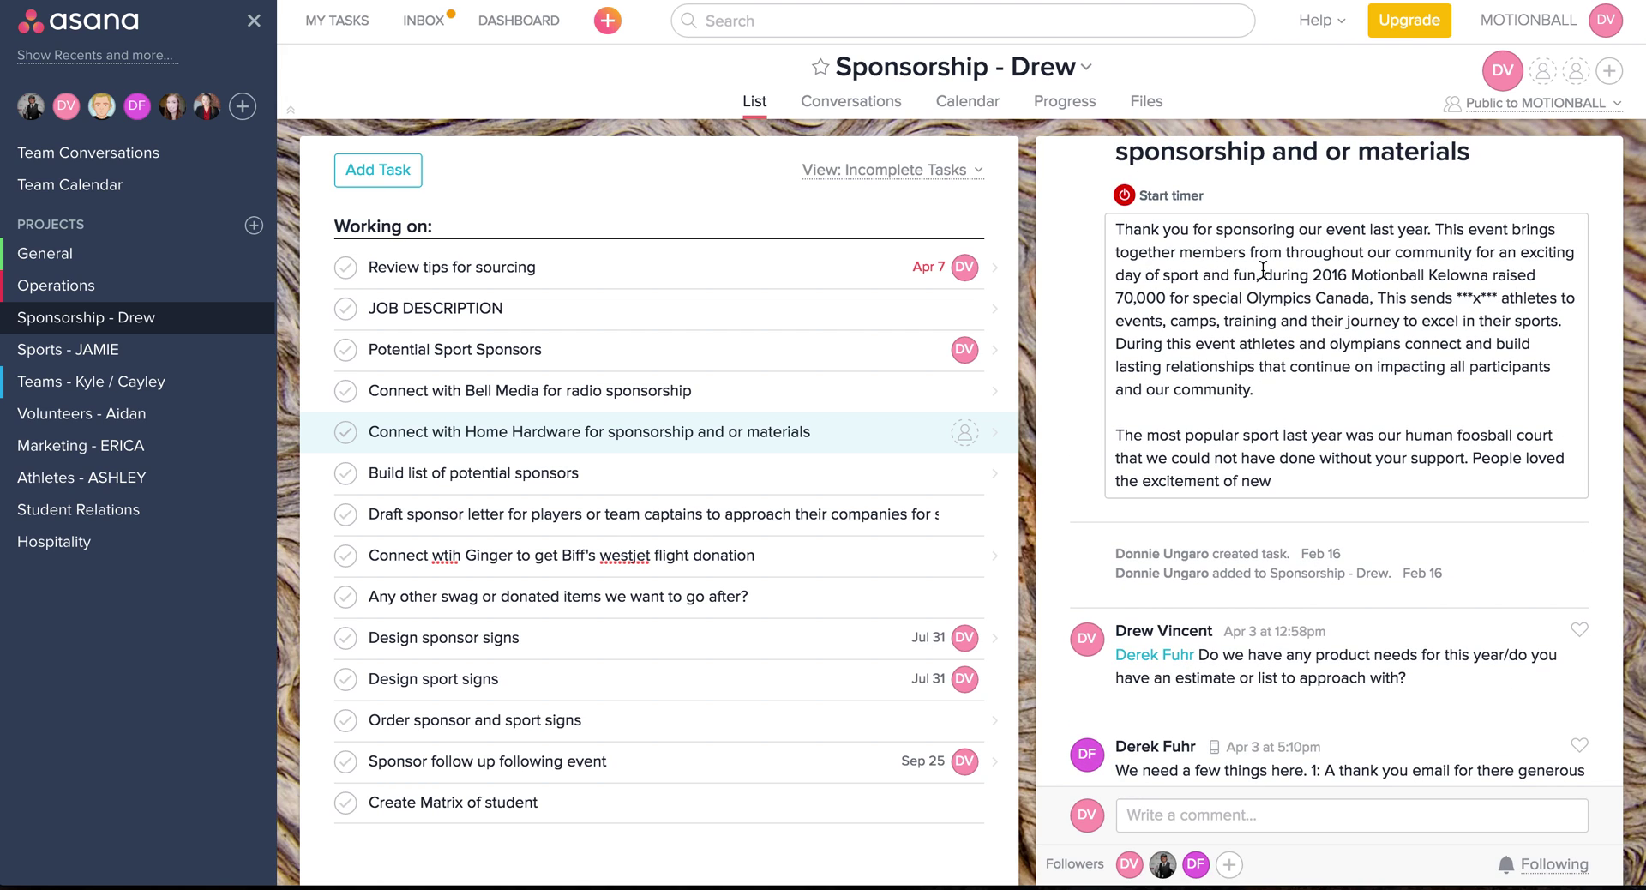
pyautogui.scroll(-5, 1312, 669)
# Step: Draft the comment "Have a writeup done in the description." on the Home Hardware sponsorship task
pyautogui.click(1209, 816)
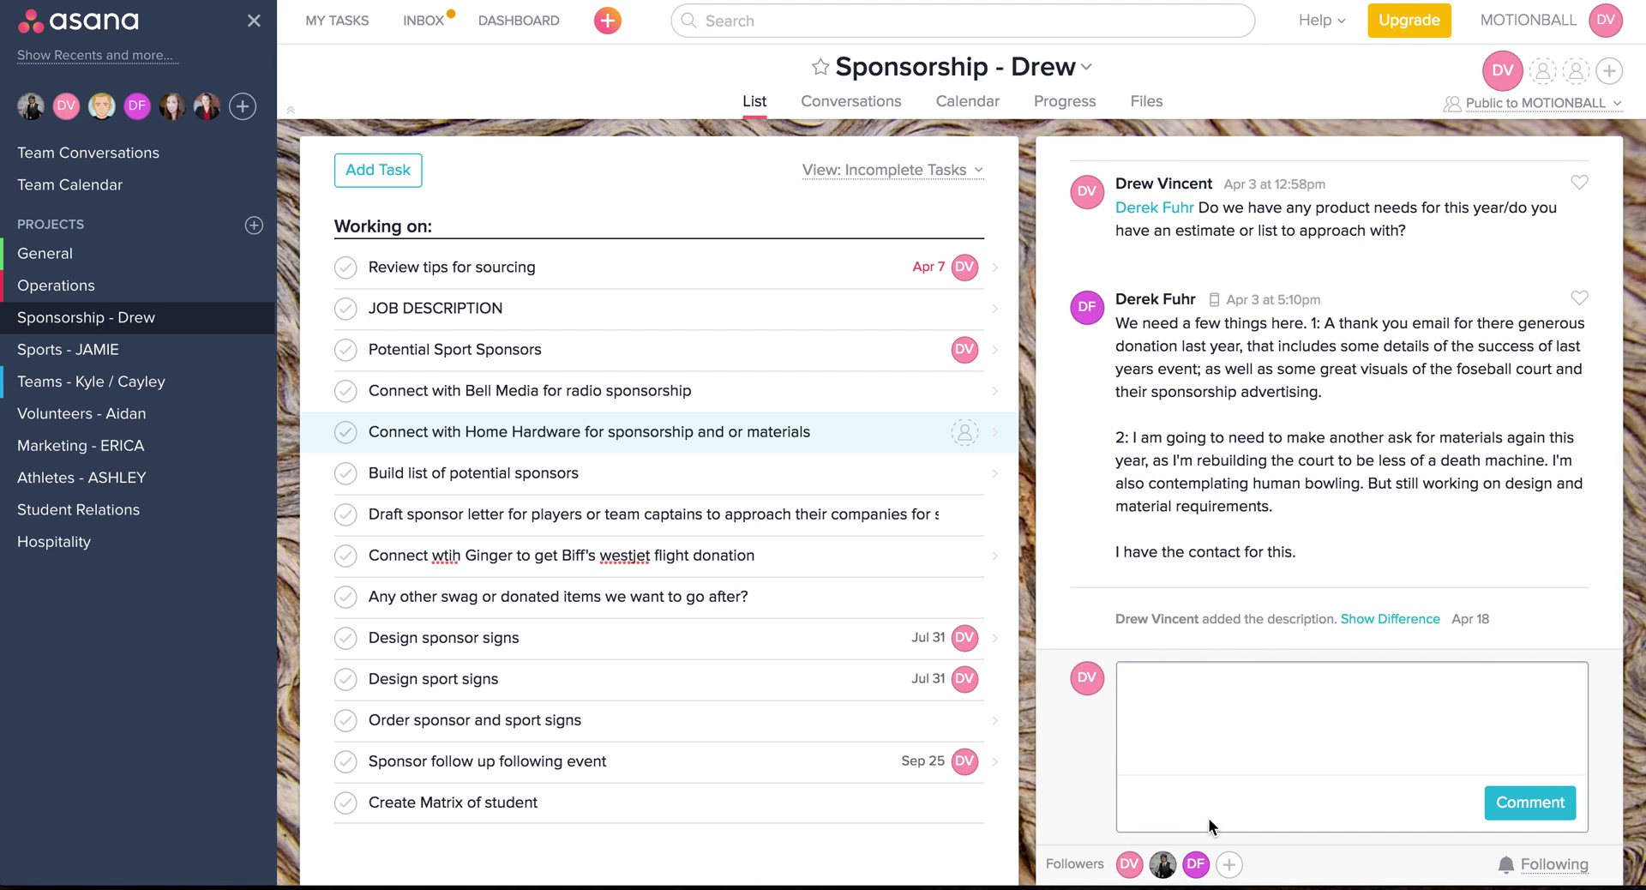
pyautogui.write('V')
pyautogui.write('ave a writeup done ')
pyautogui.write('in the description.')
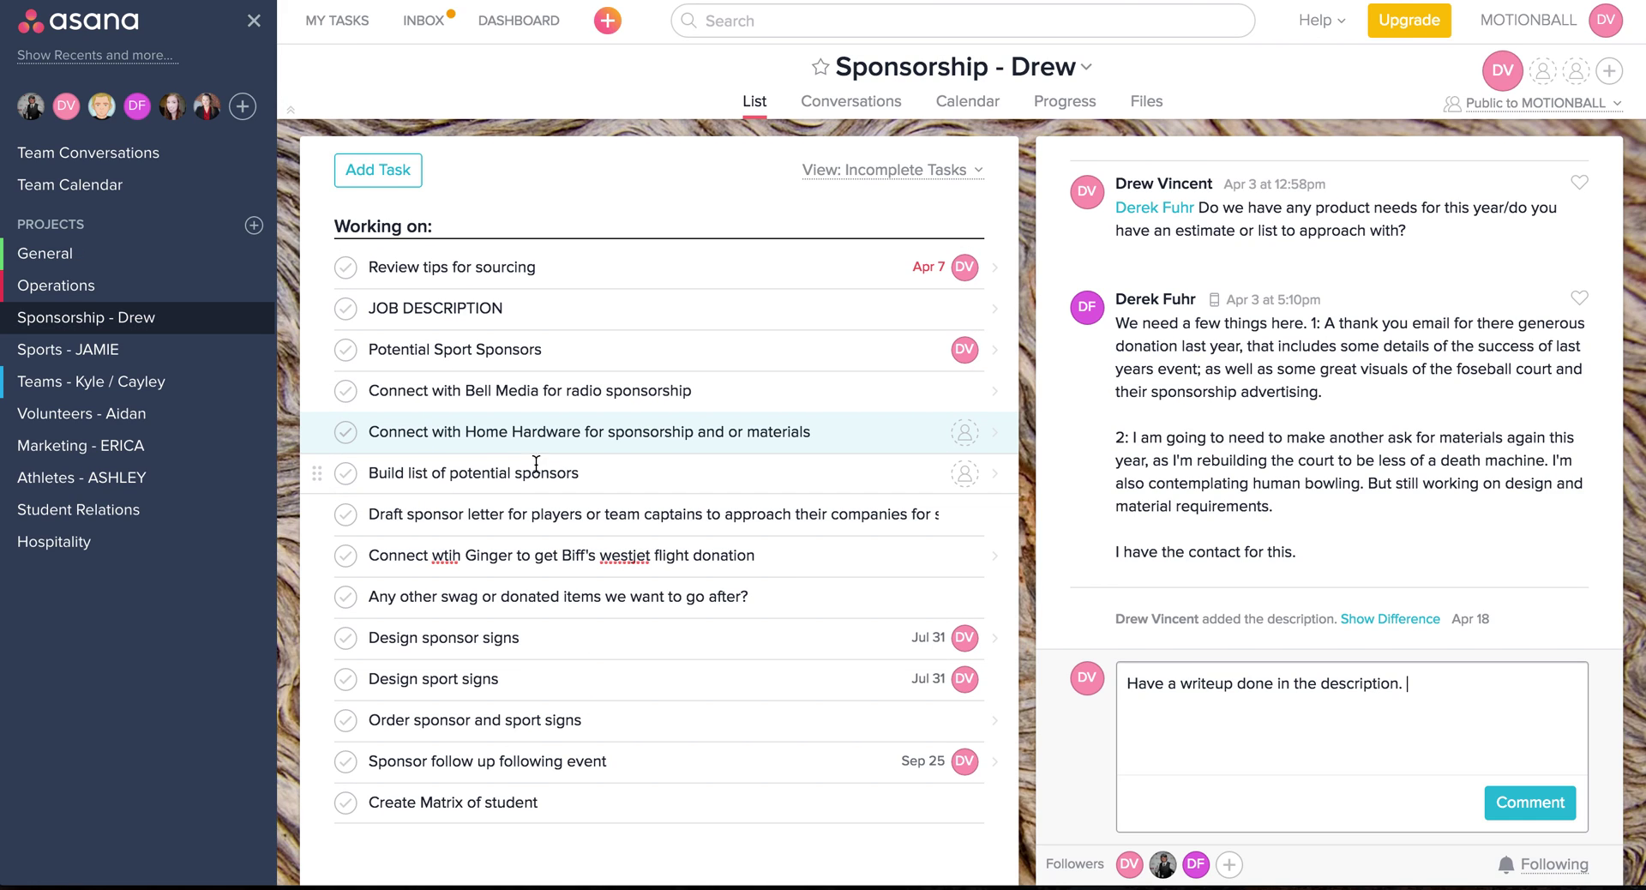
# Step: Highlight the Home Hardware task's title in the list and recheck its description and comment thread
pyautogui.click(365, 431)
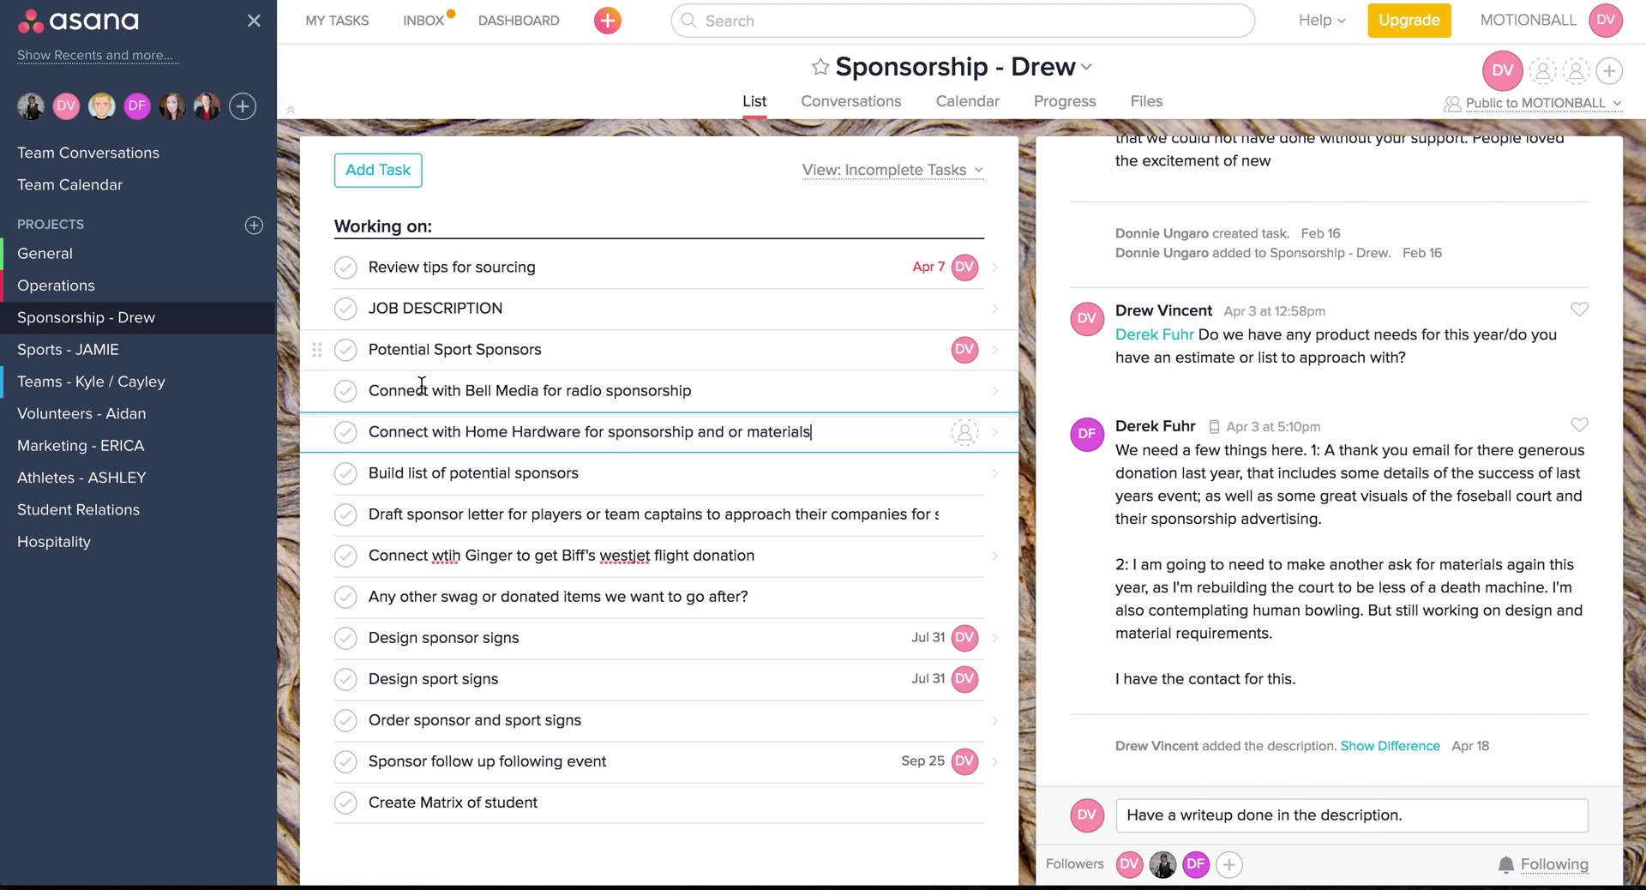
pyautogui.moveTo(370, 435); pyautogui.dragTo(847, 431)
pyautogui.scroll(5, 1446, 419)
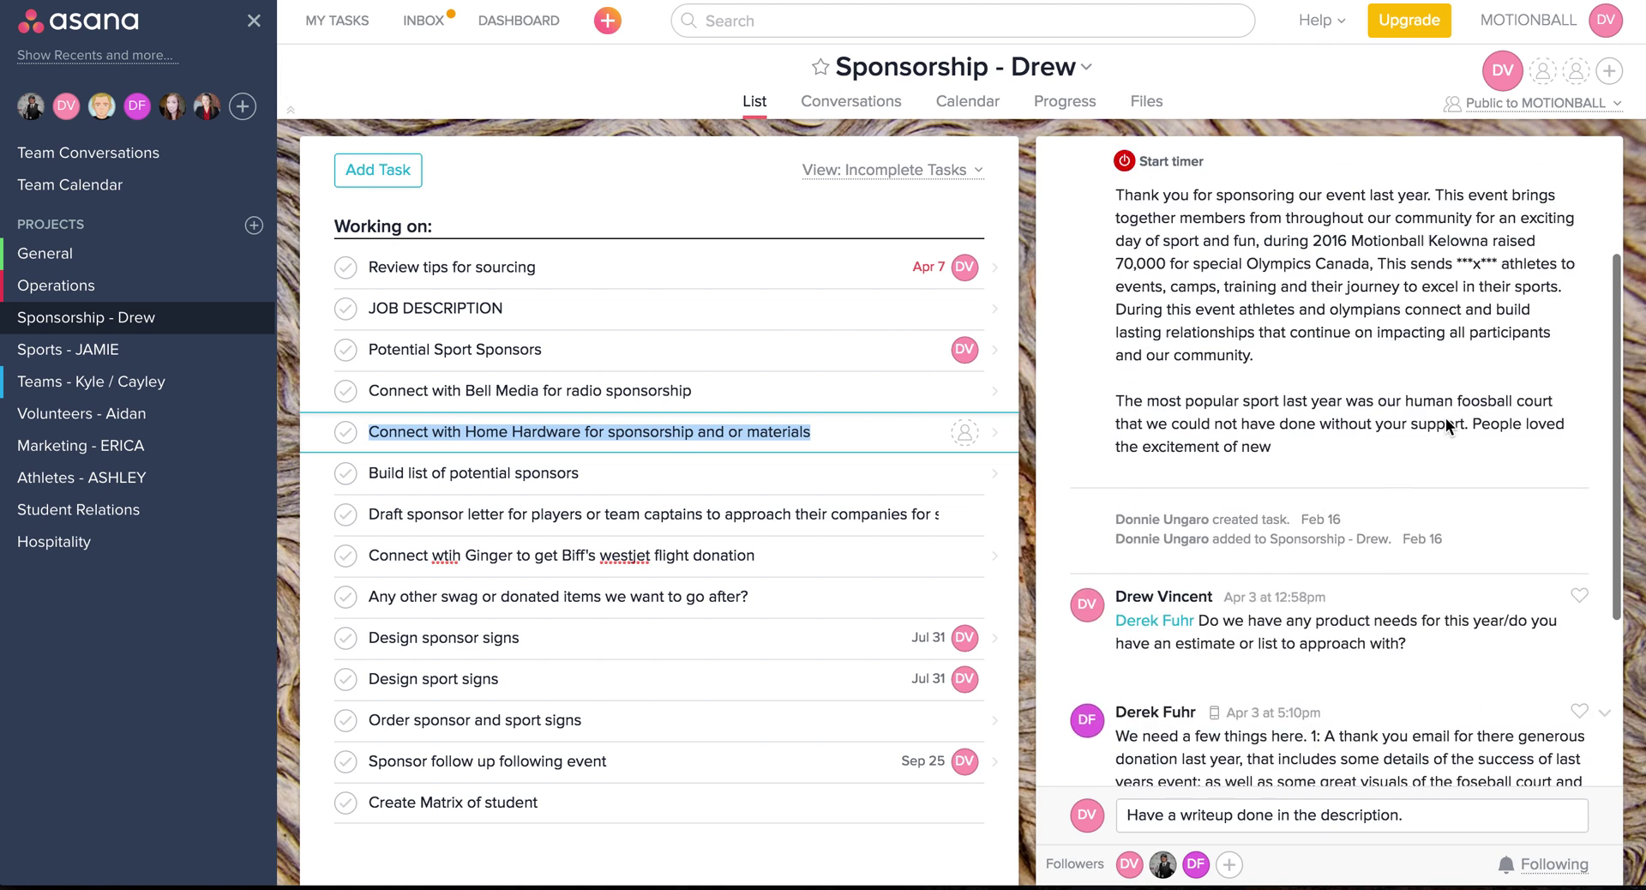
pyautogui.scroll(-5, 1331, 643)
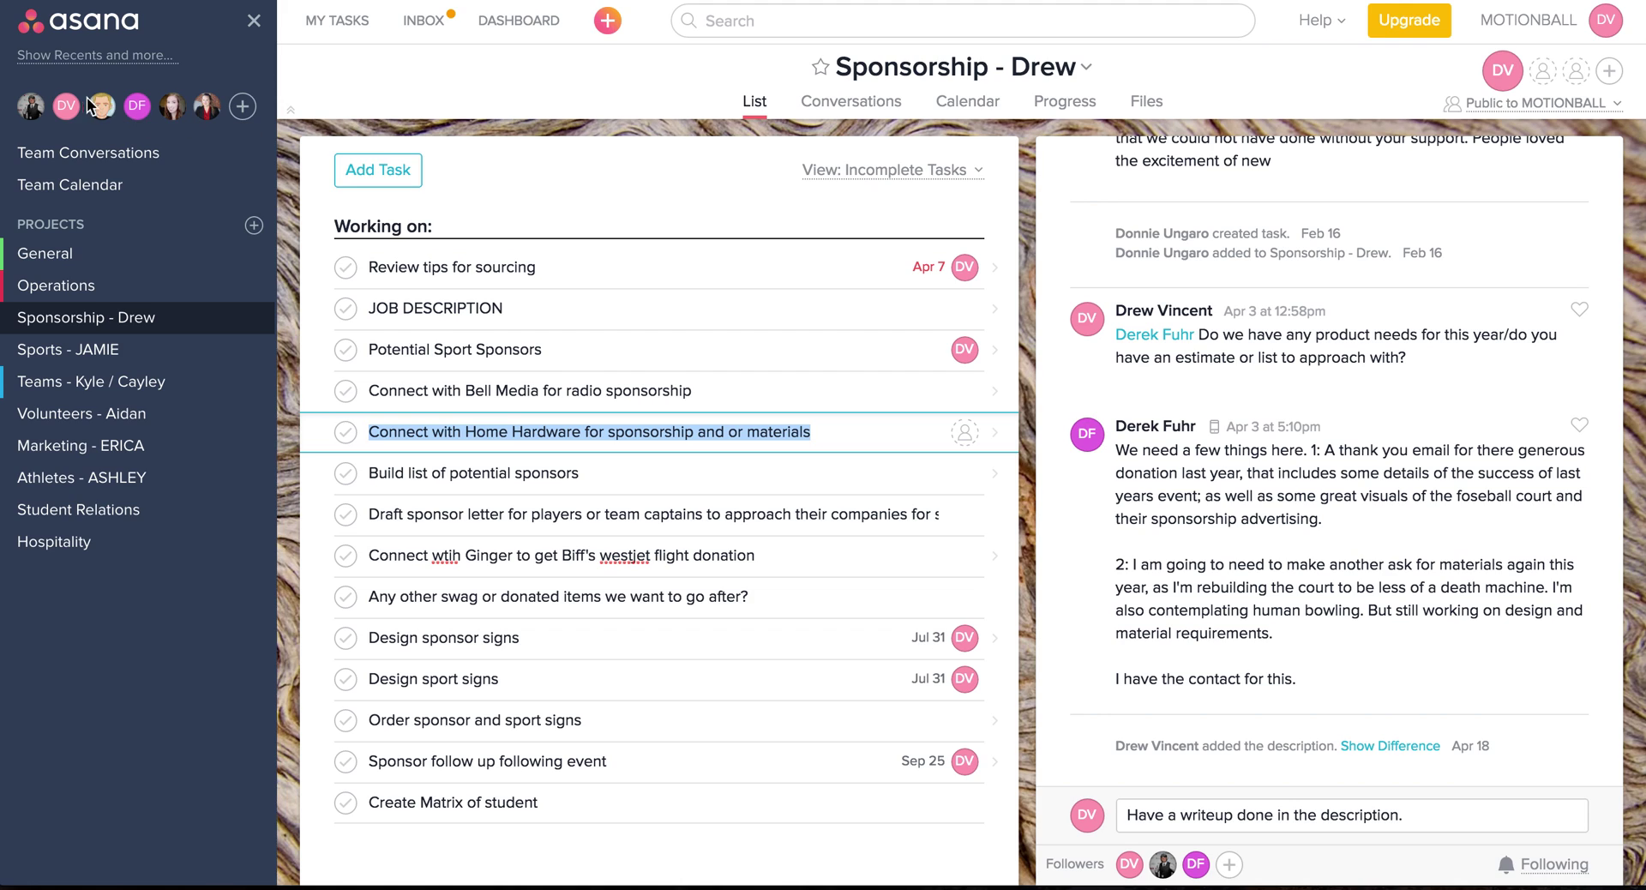
# Step: Open the MOTIONBALL team conversations, show the new conversation form with its subject field, and browse the earlier posts
pyautogui.moveTo(66, 107)
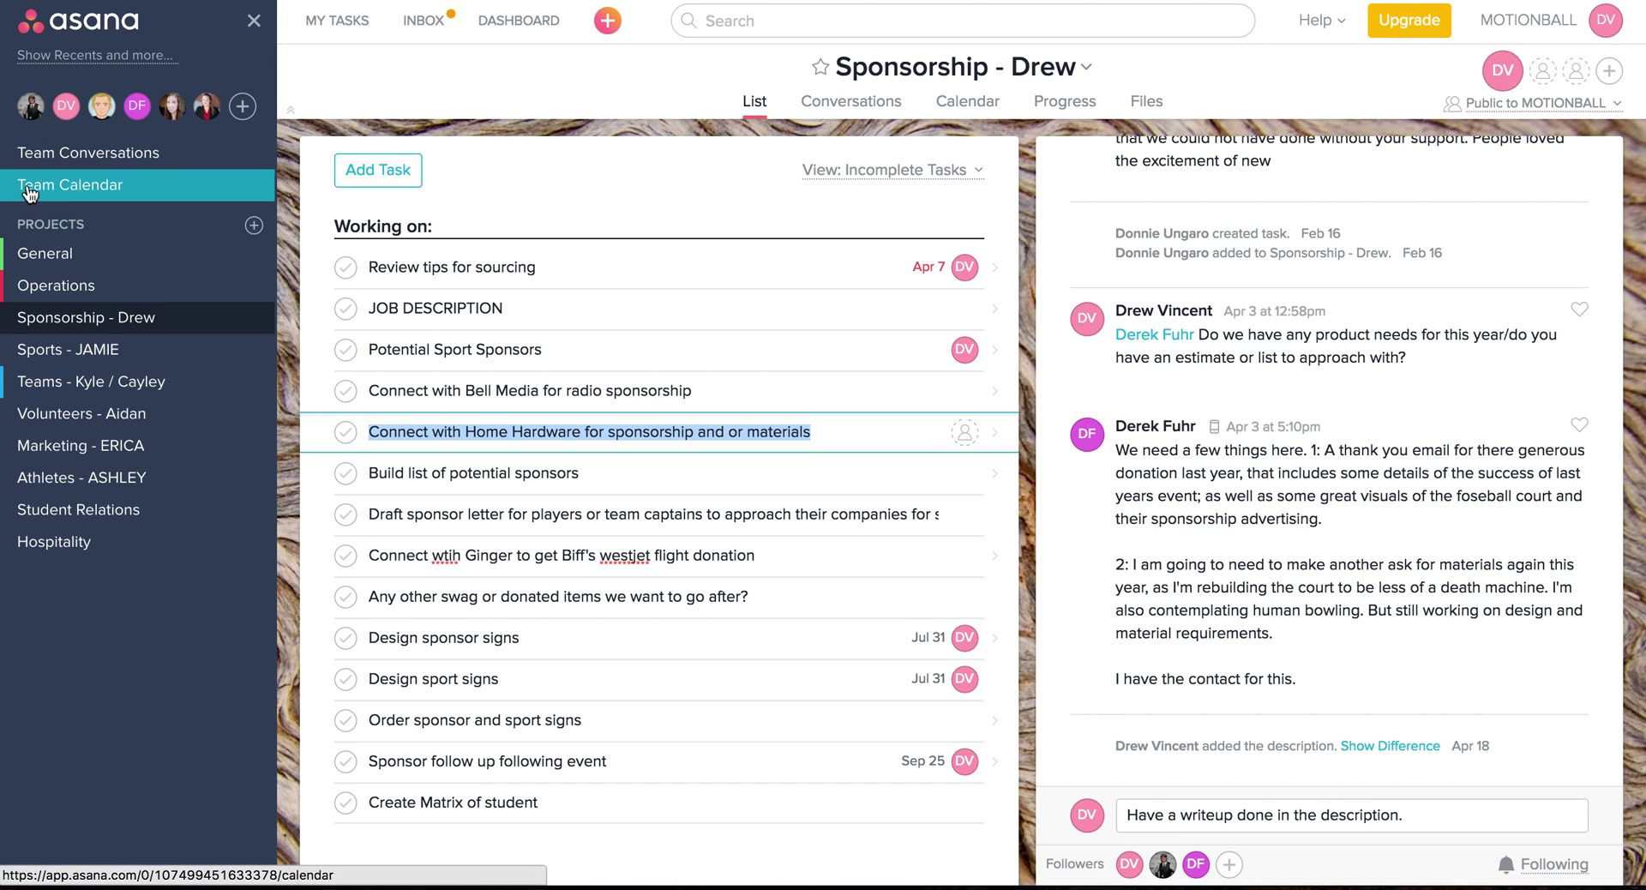
pyautogui.click(55, 156)
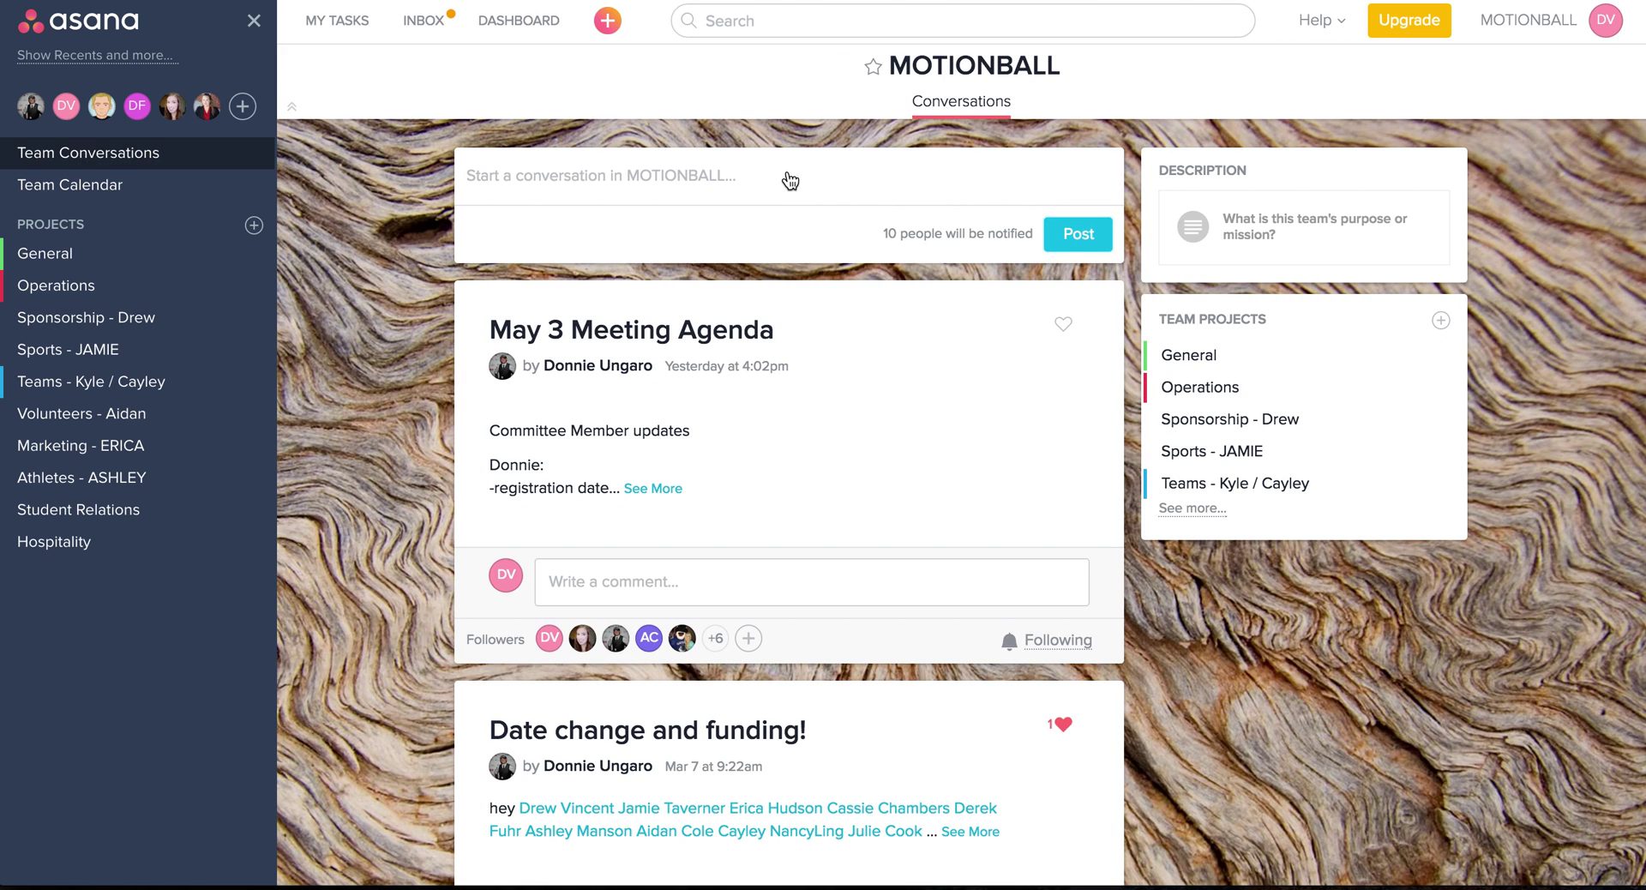
pyautogui.click(1014, 242)
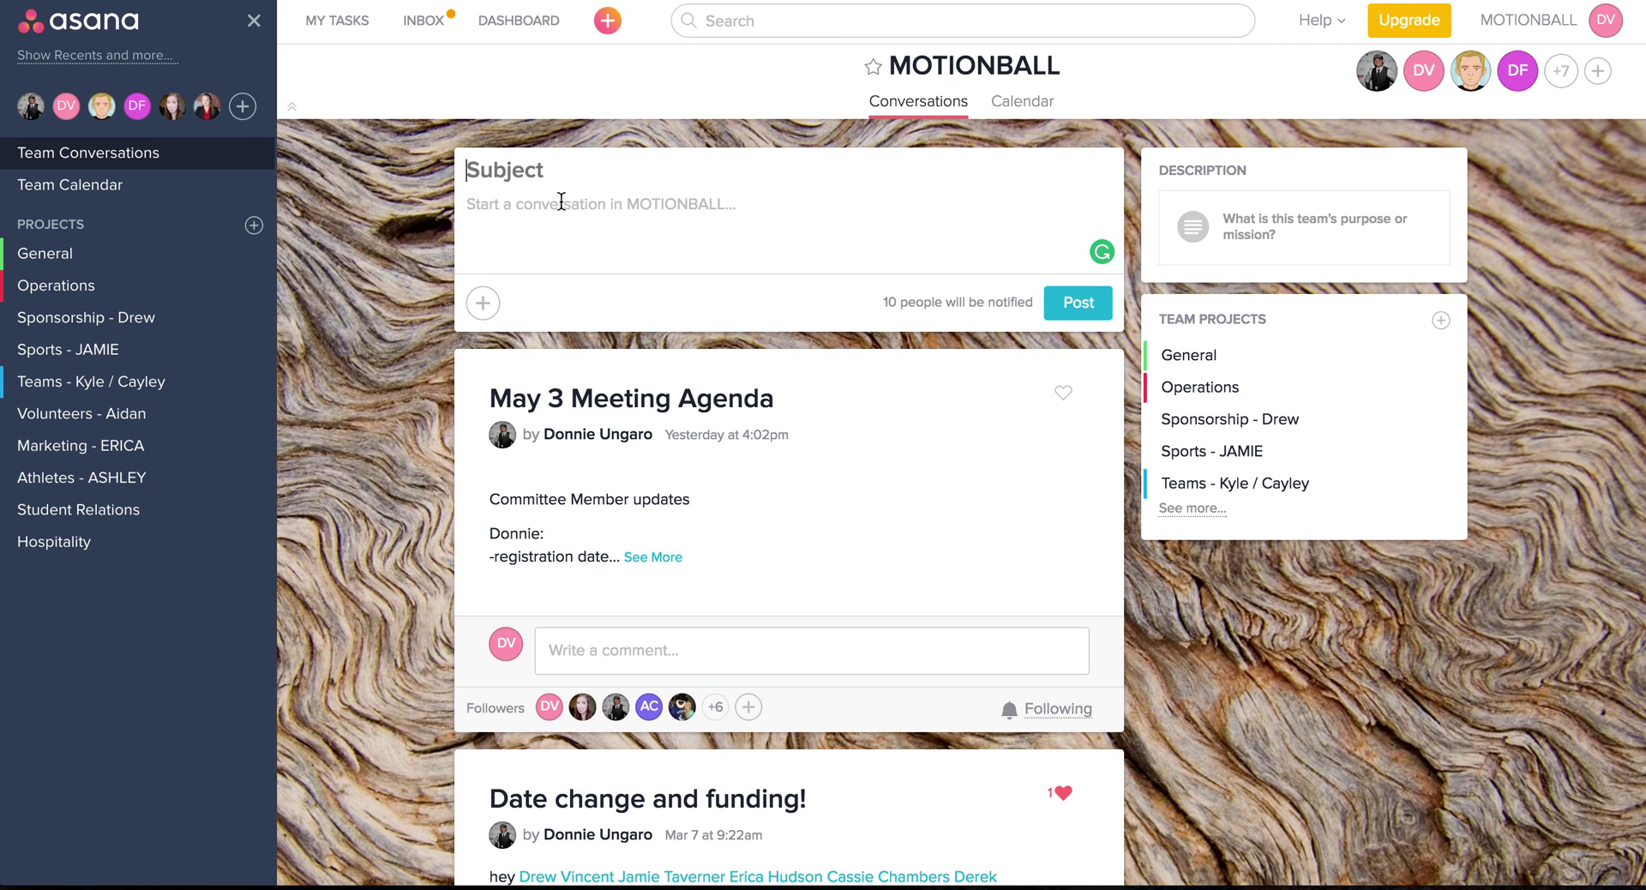
pyautogui.scroll(-15, 612, 479)
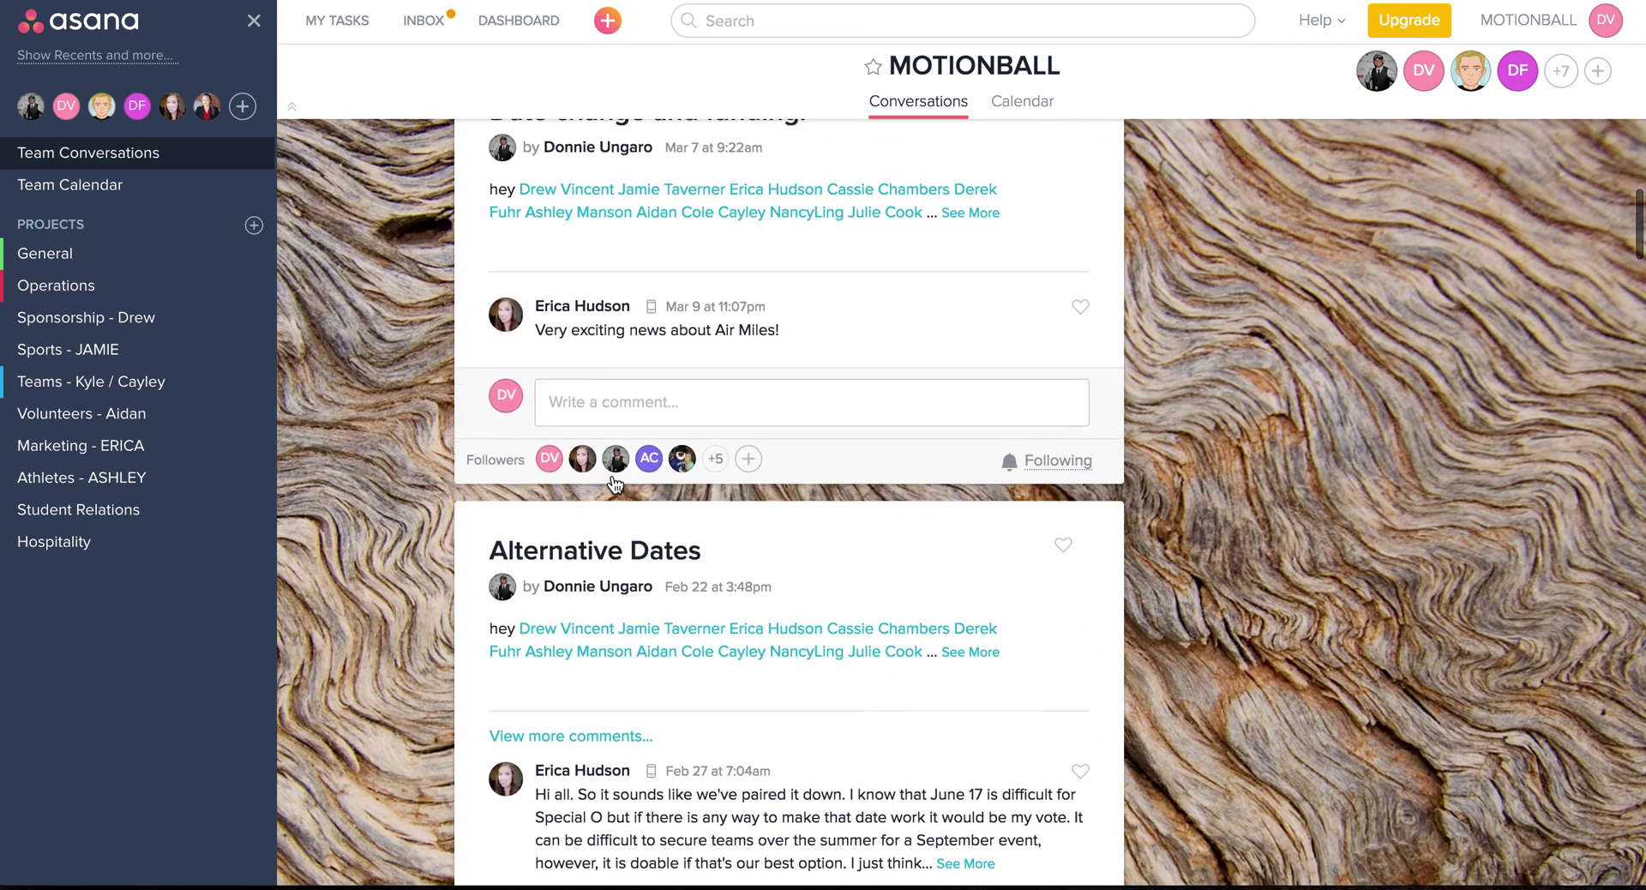
pyautogui.scroll(5, 645, 257)
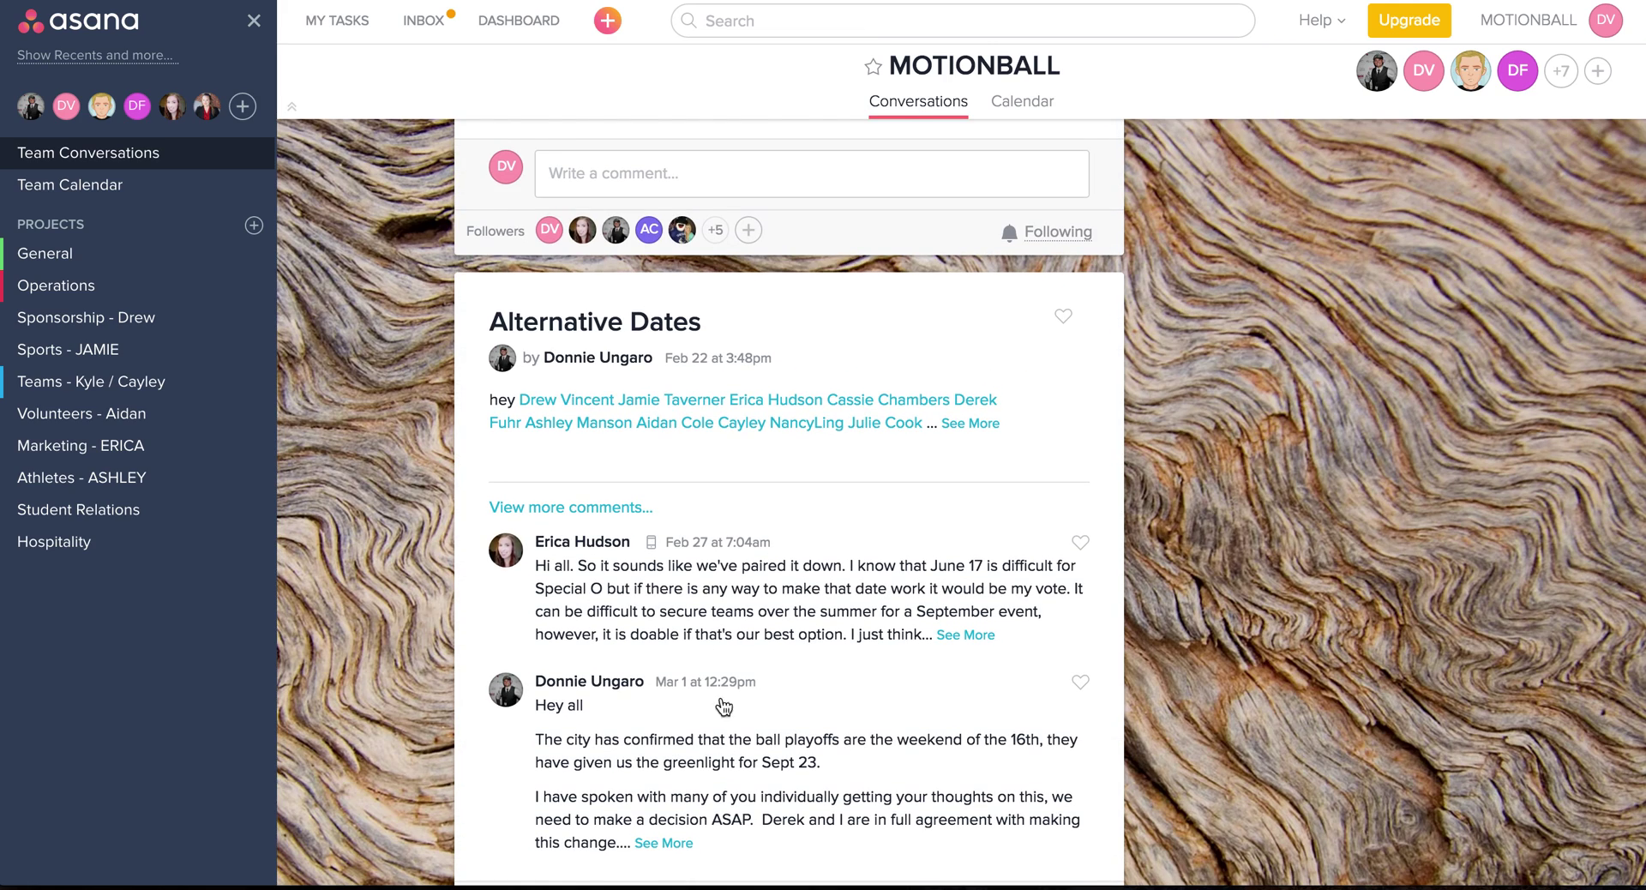
pyautogui.scroll(10, 723, 526)
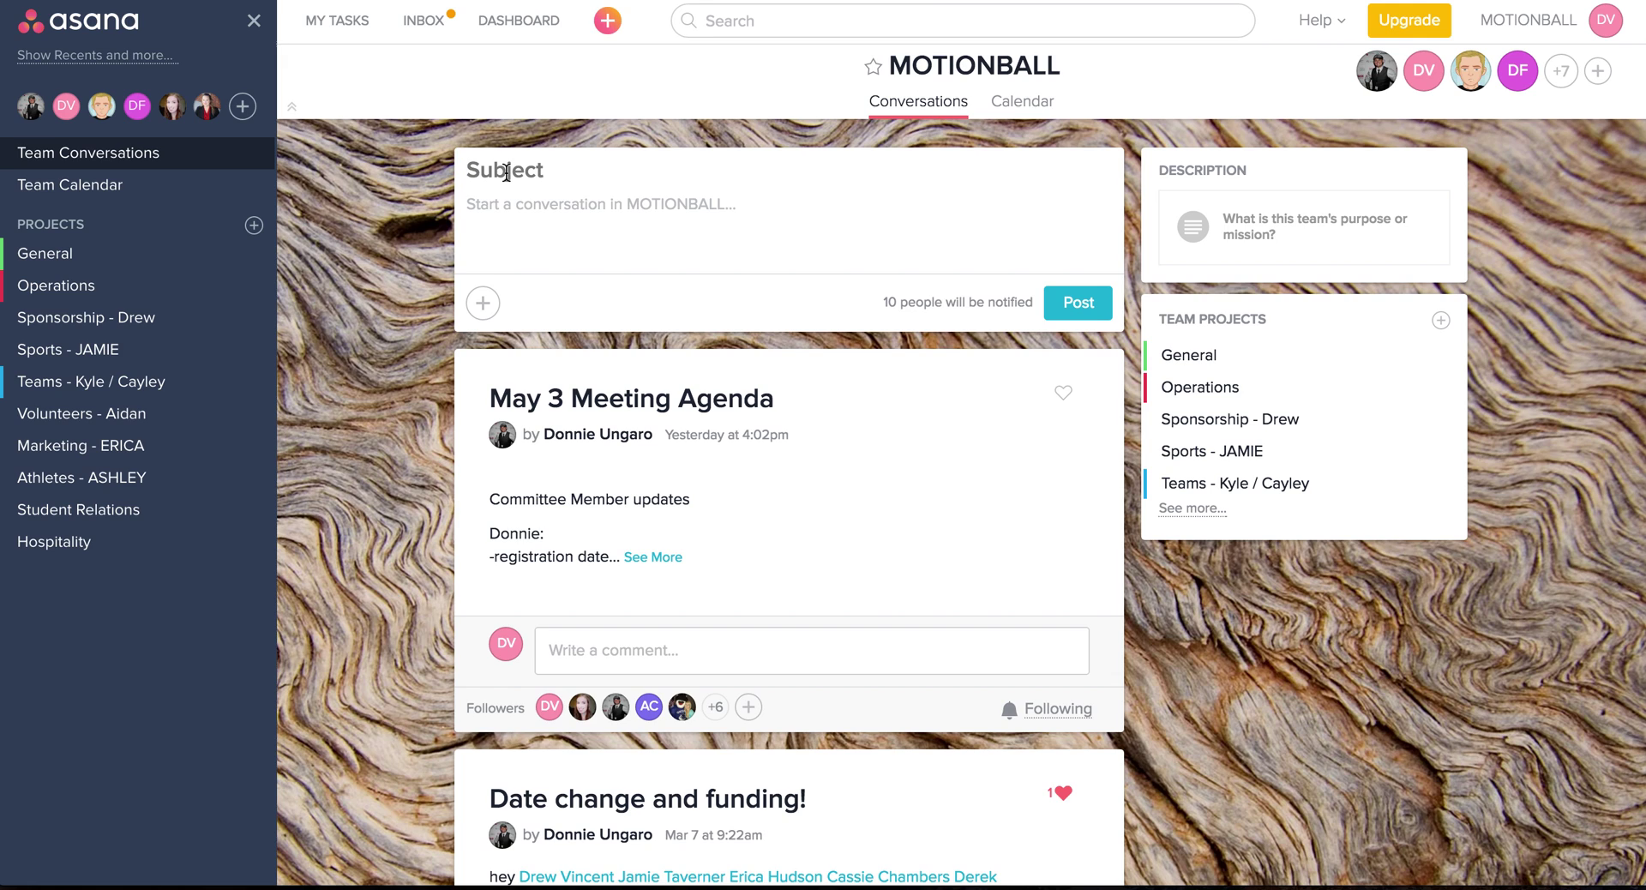
# Step: Return to the sponsorship project and review the details and comments of Connect with Bell Media for radio sponsorship
pyautogui.click(94, 319)
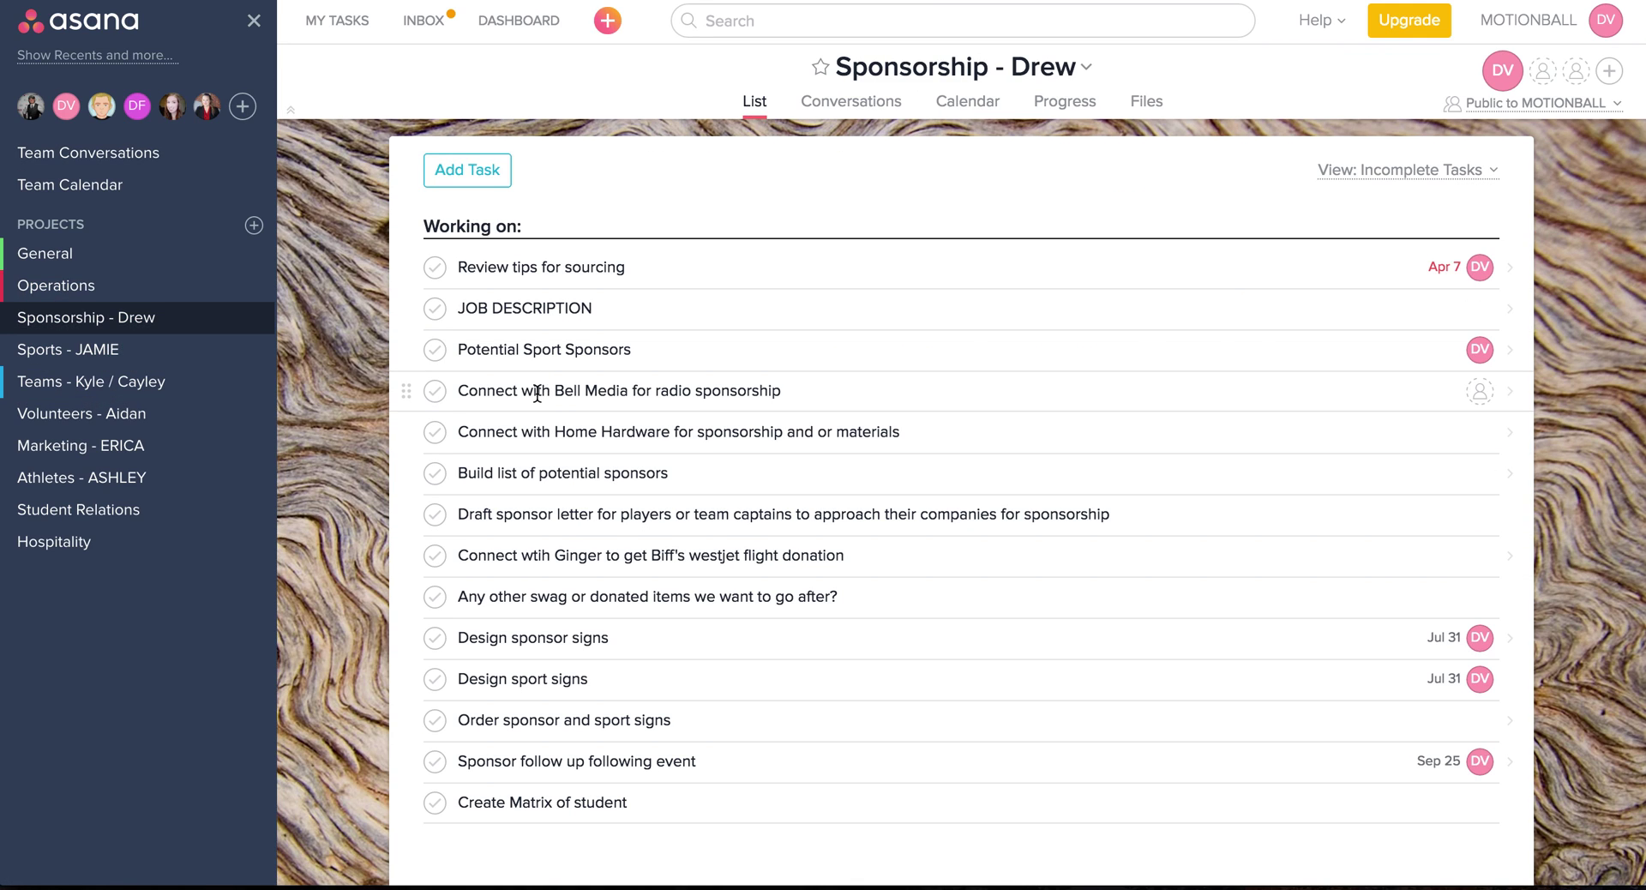
pyautogui.click(537, 392)
pyautogui.scroll(-4, 1264, 727)
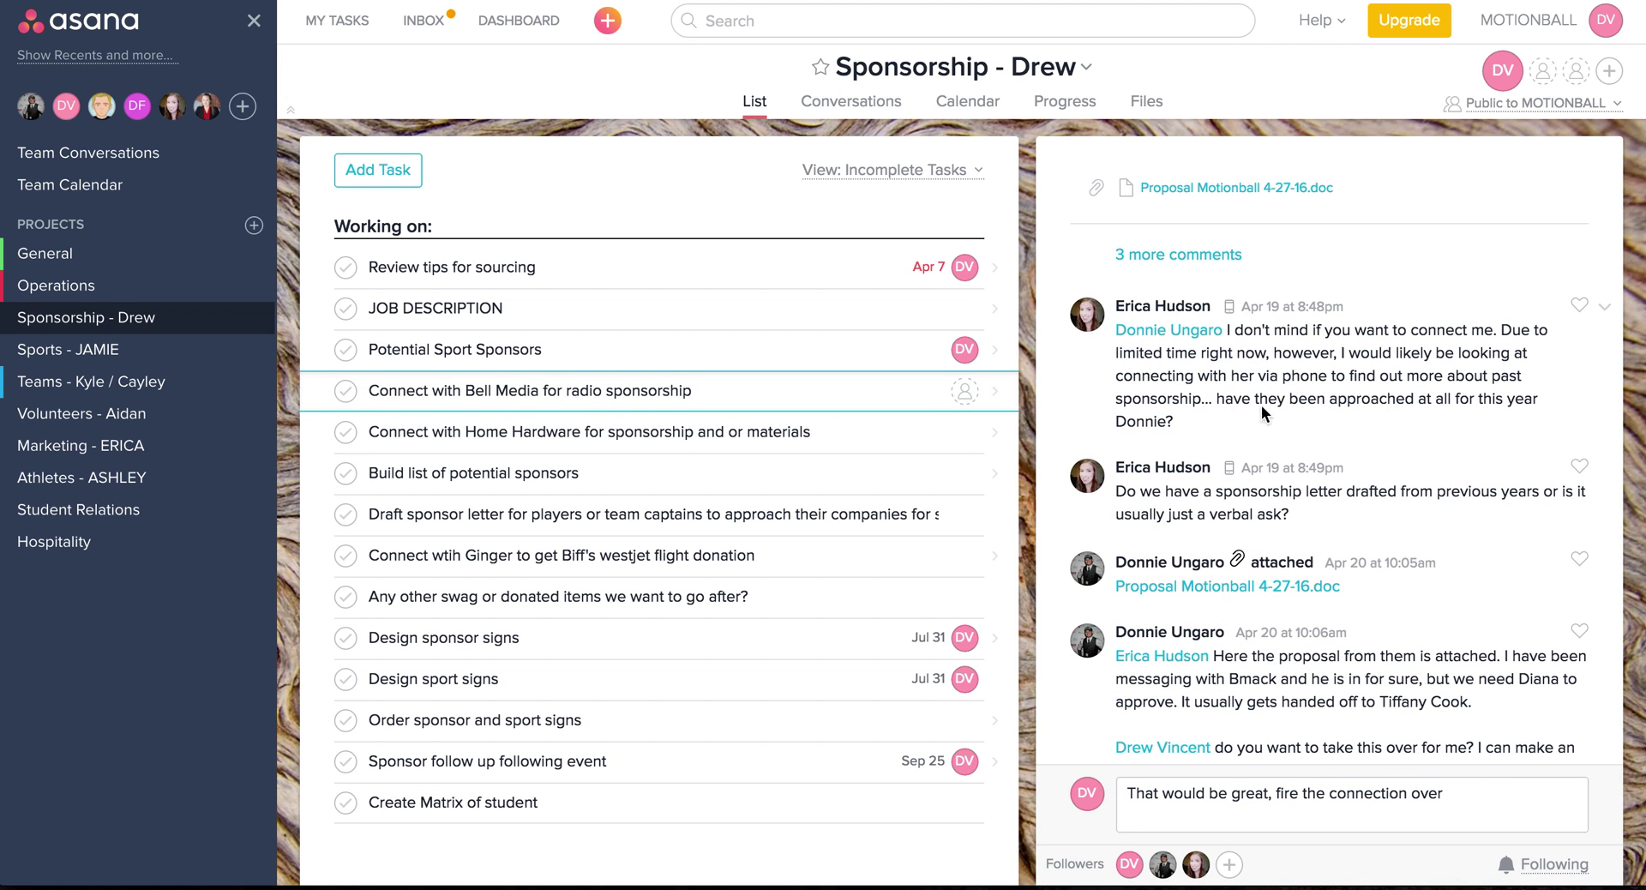
pyautogui.scroll(5, 1264, 363)
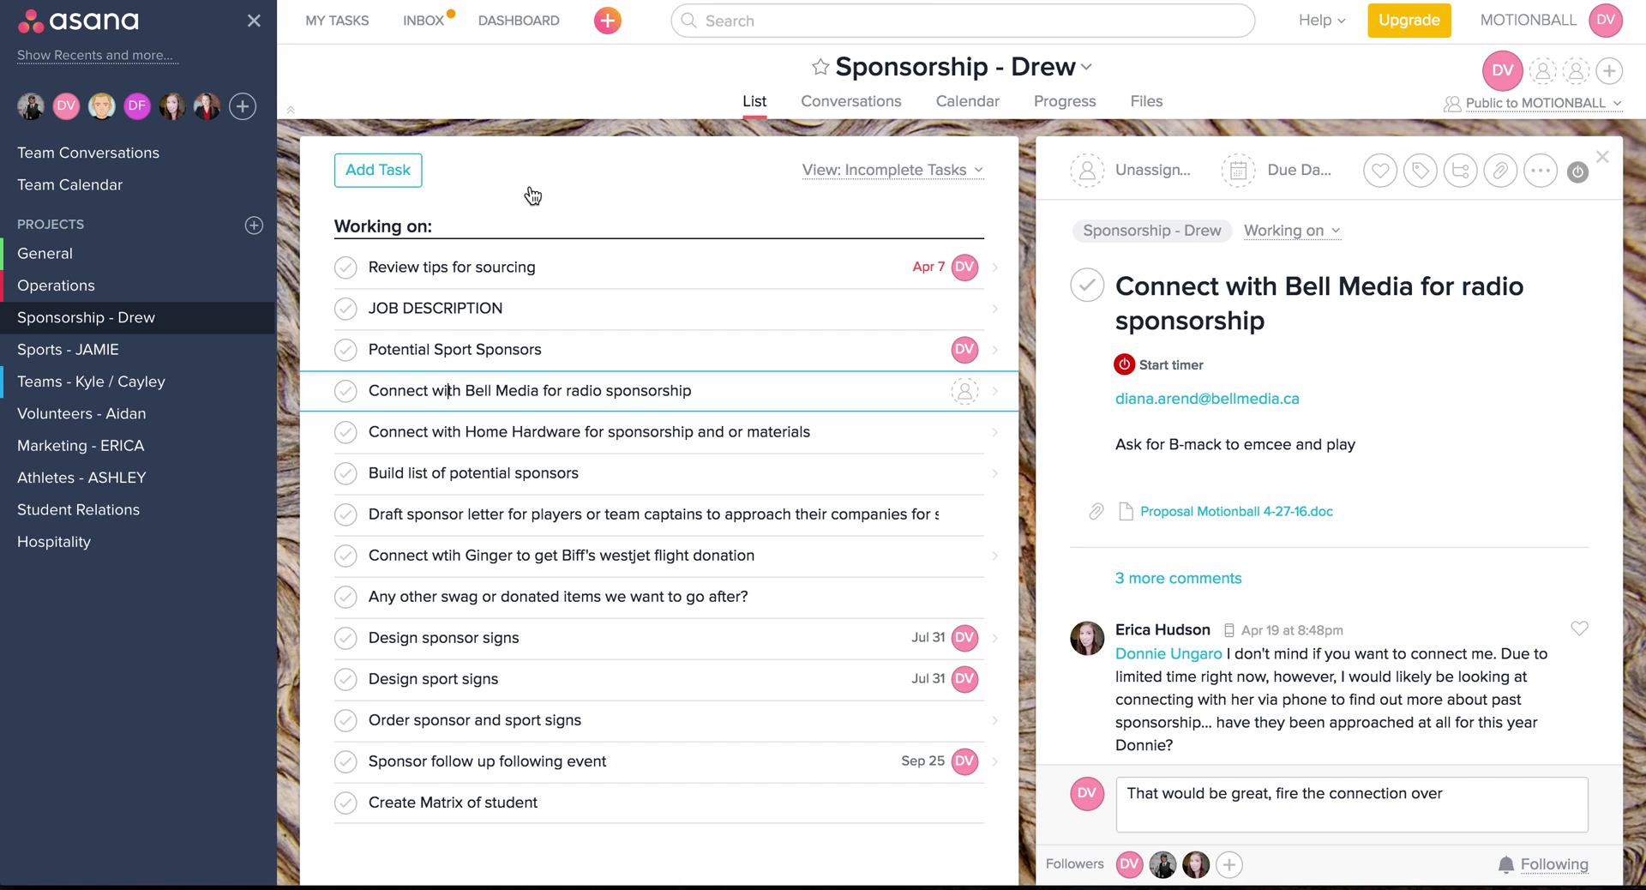
# Step: Revisit the team conversations and open the personal My Tasks list in MOTIONBALL
pyautogui.click(60, 157)
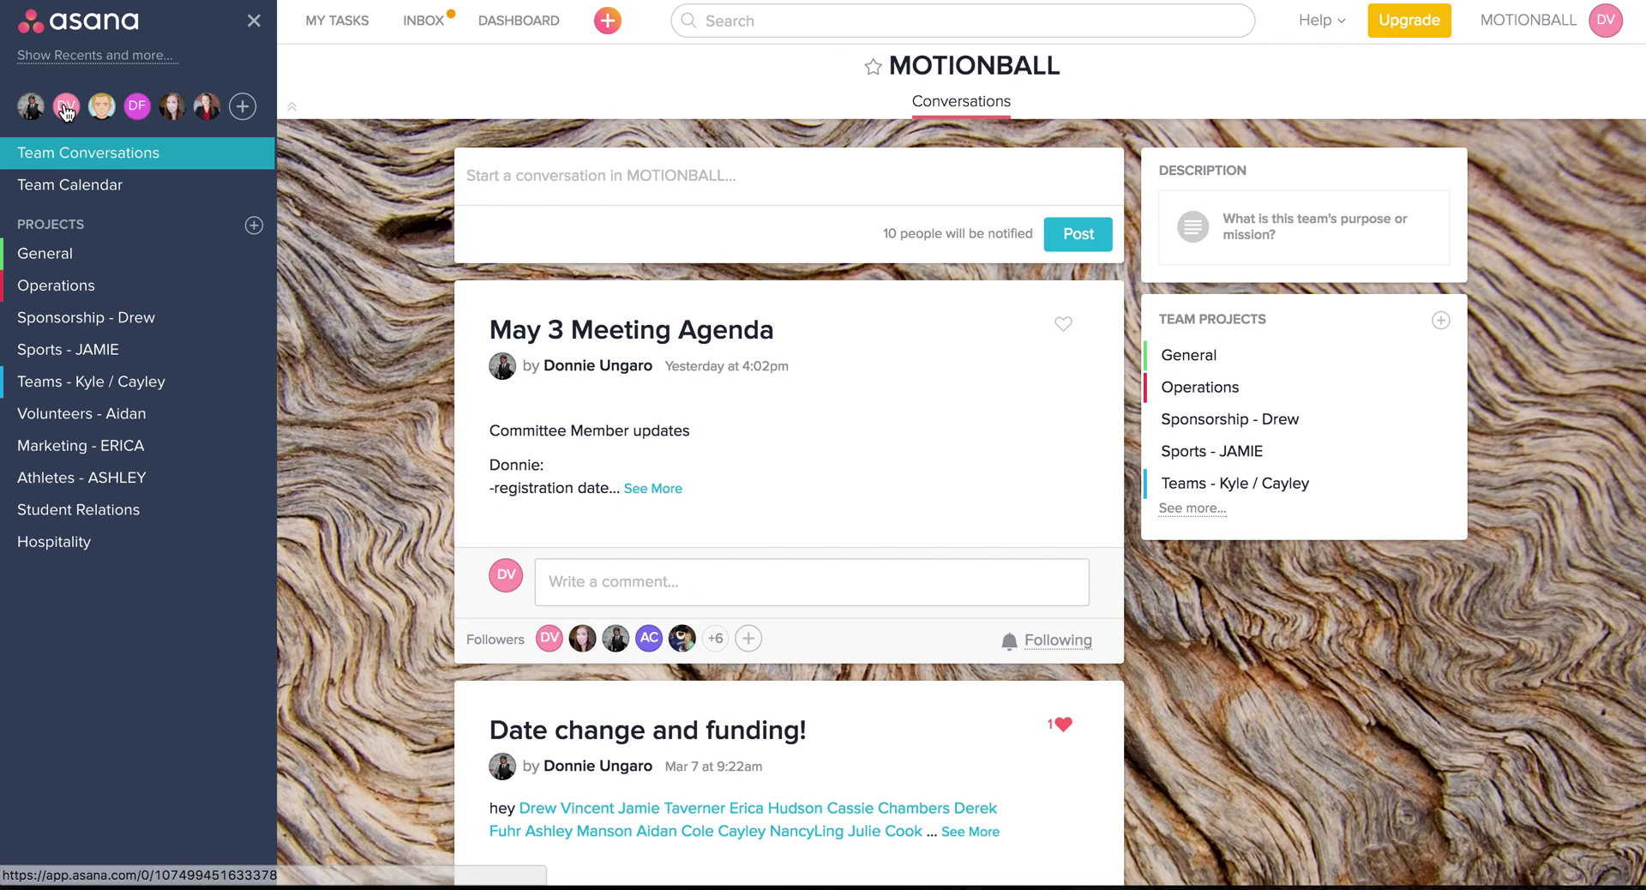
pyautogui.click(66, 109)
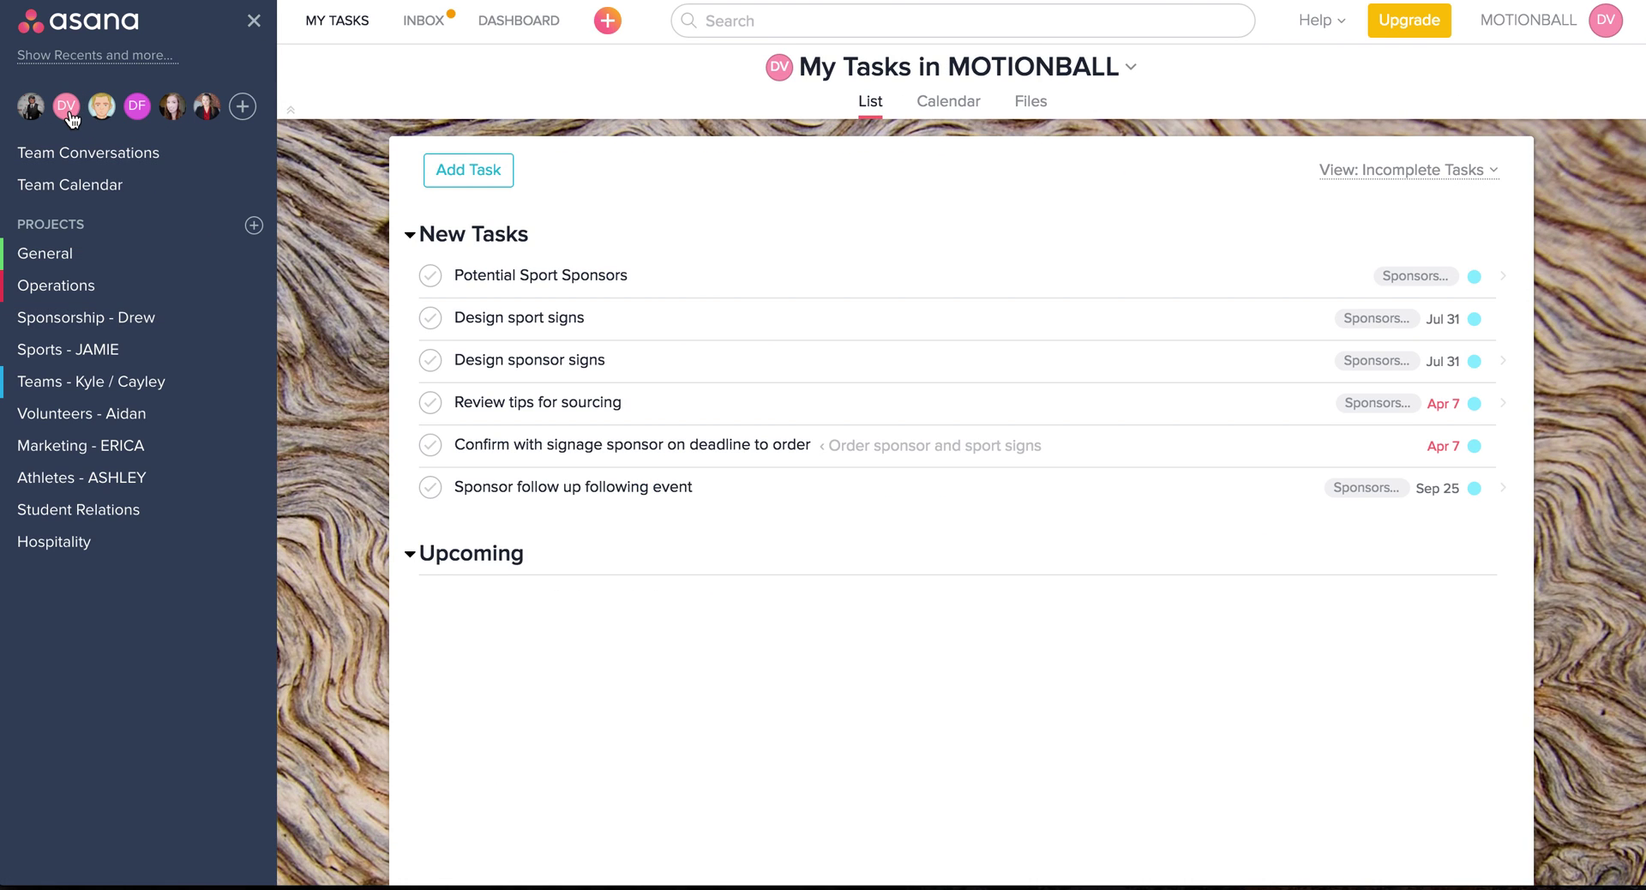
pyautogui.moveTo(73, 119)
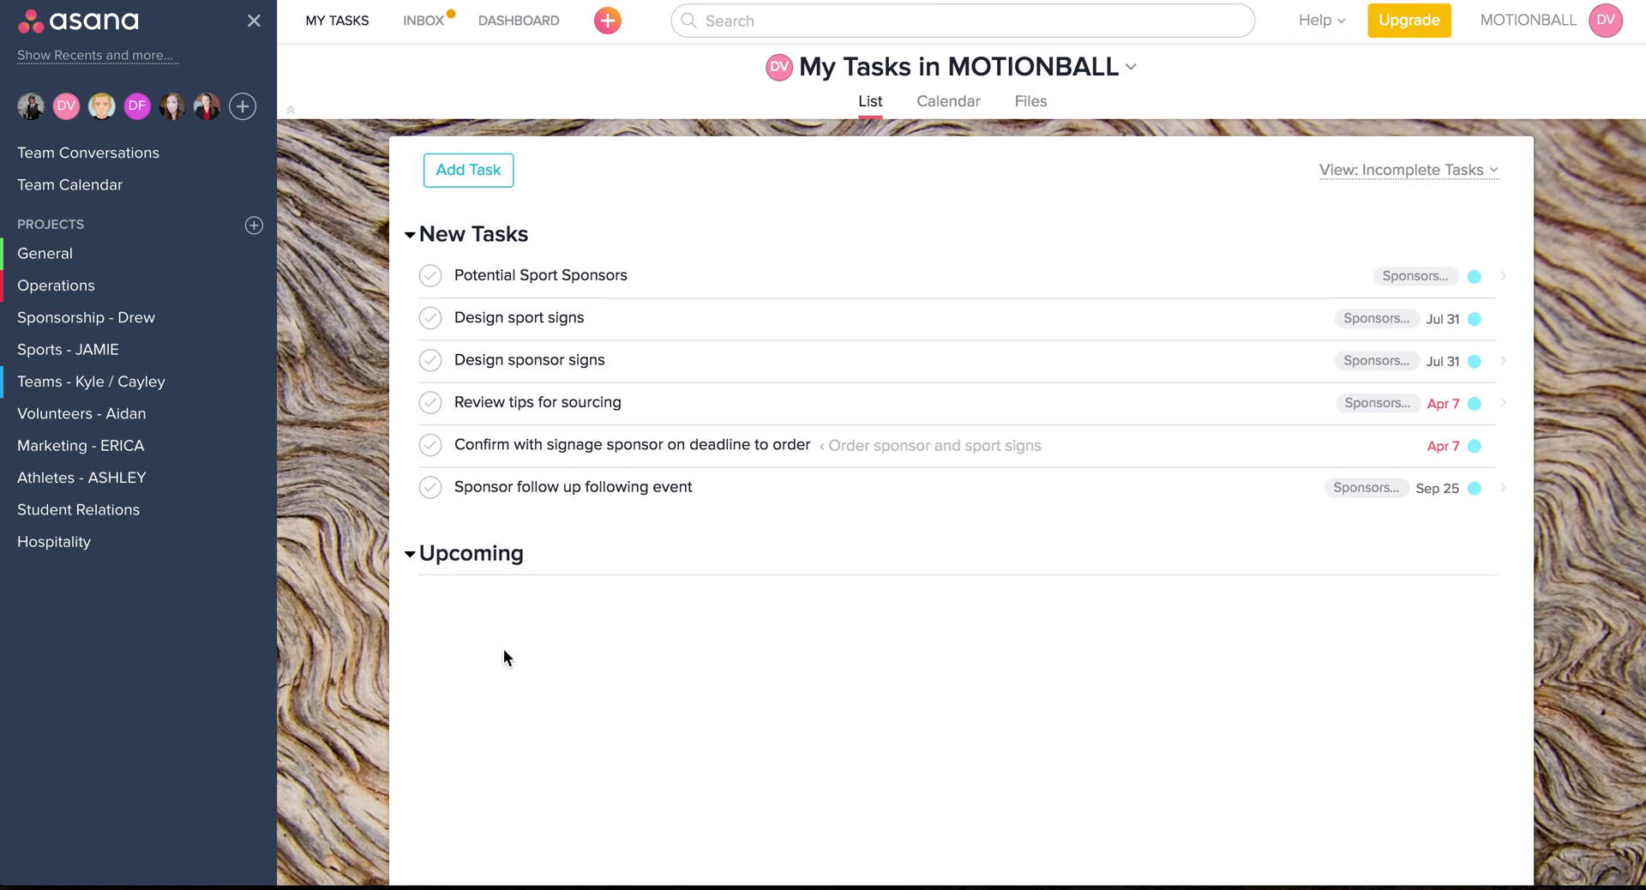
# Step: Mark Potential Sport Sponsors for Today, Design sport signs for Upcoming, and Design sponsor signs for Later
pyautogui.click(1475, 278)
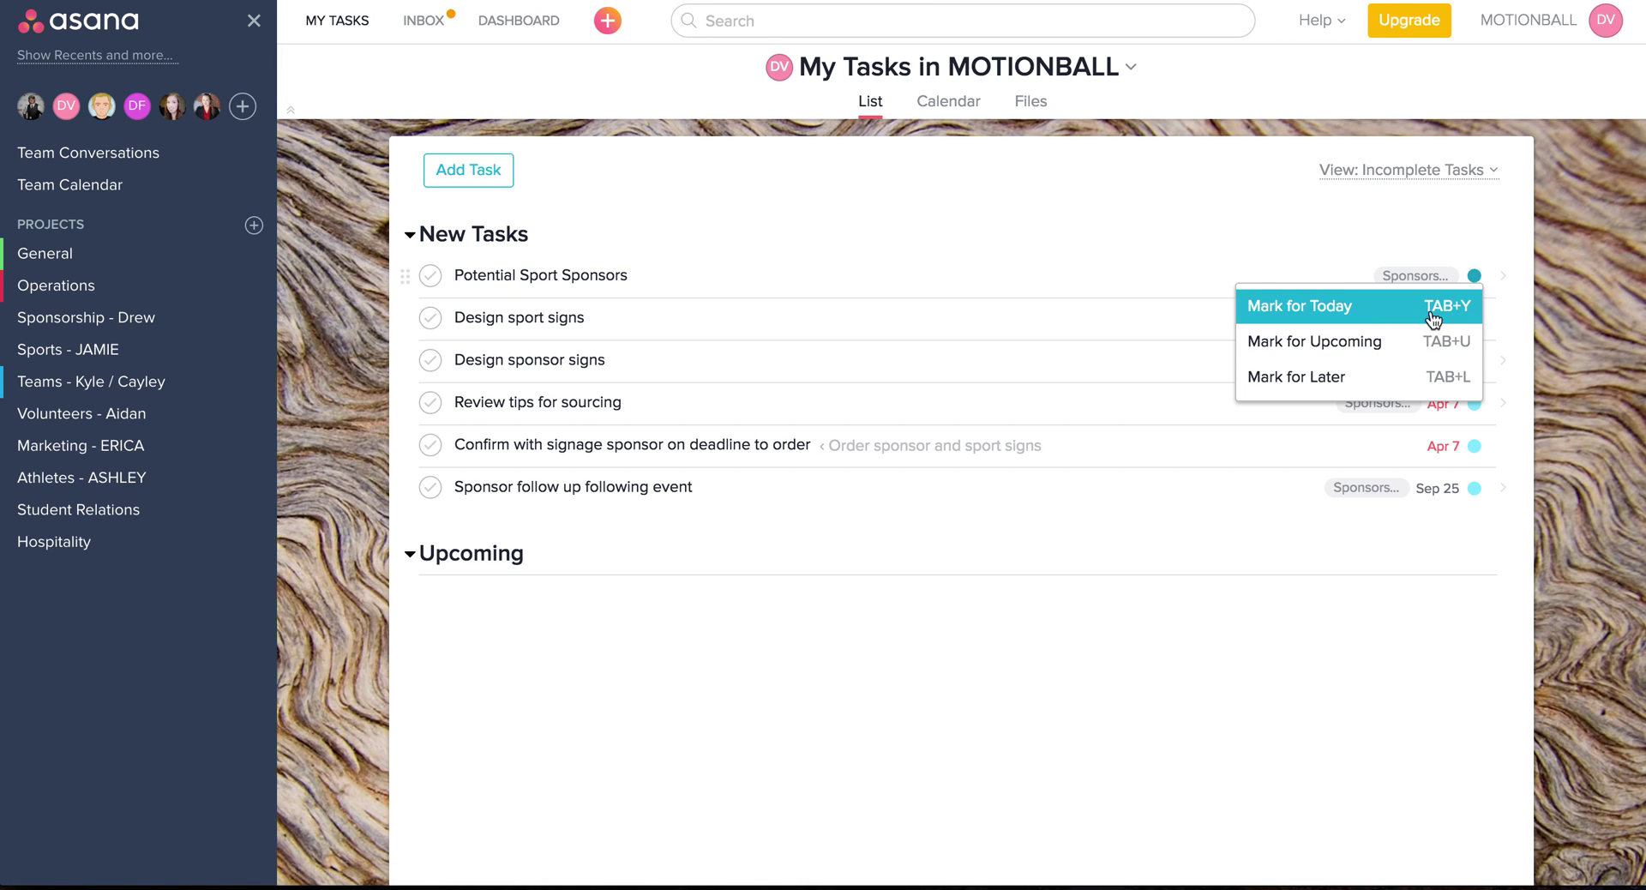
pyautogui.click(1318, 315)
pyautogui.click(1474, 383)
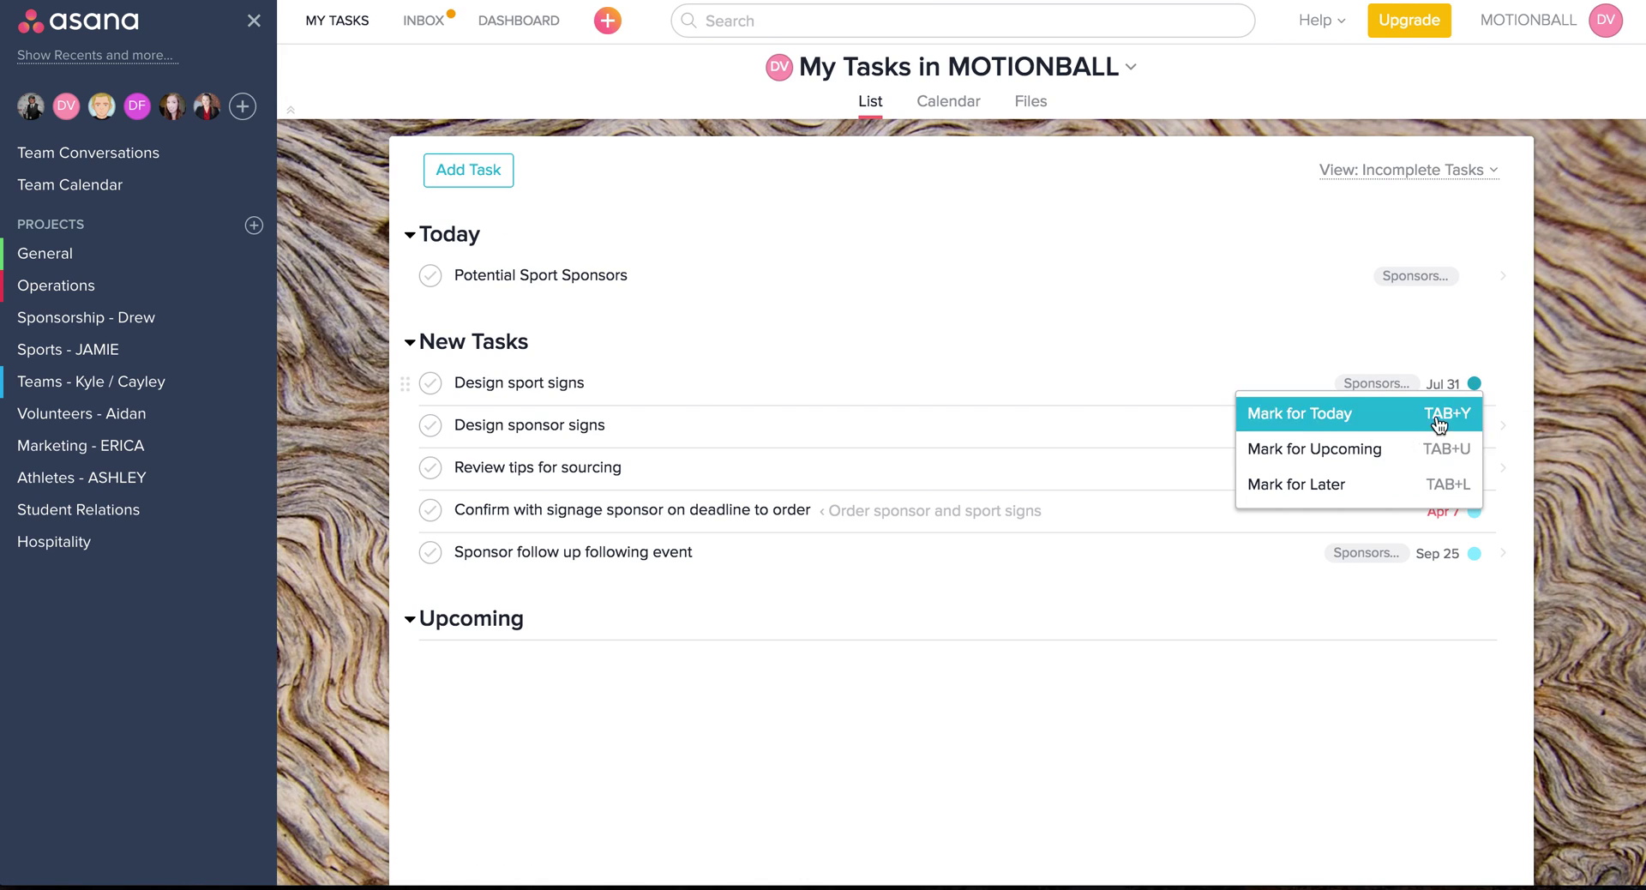
pyautogui.click(1359, 458)
pyautogui.click(1474, 384)
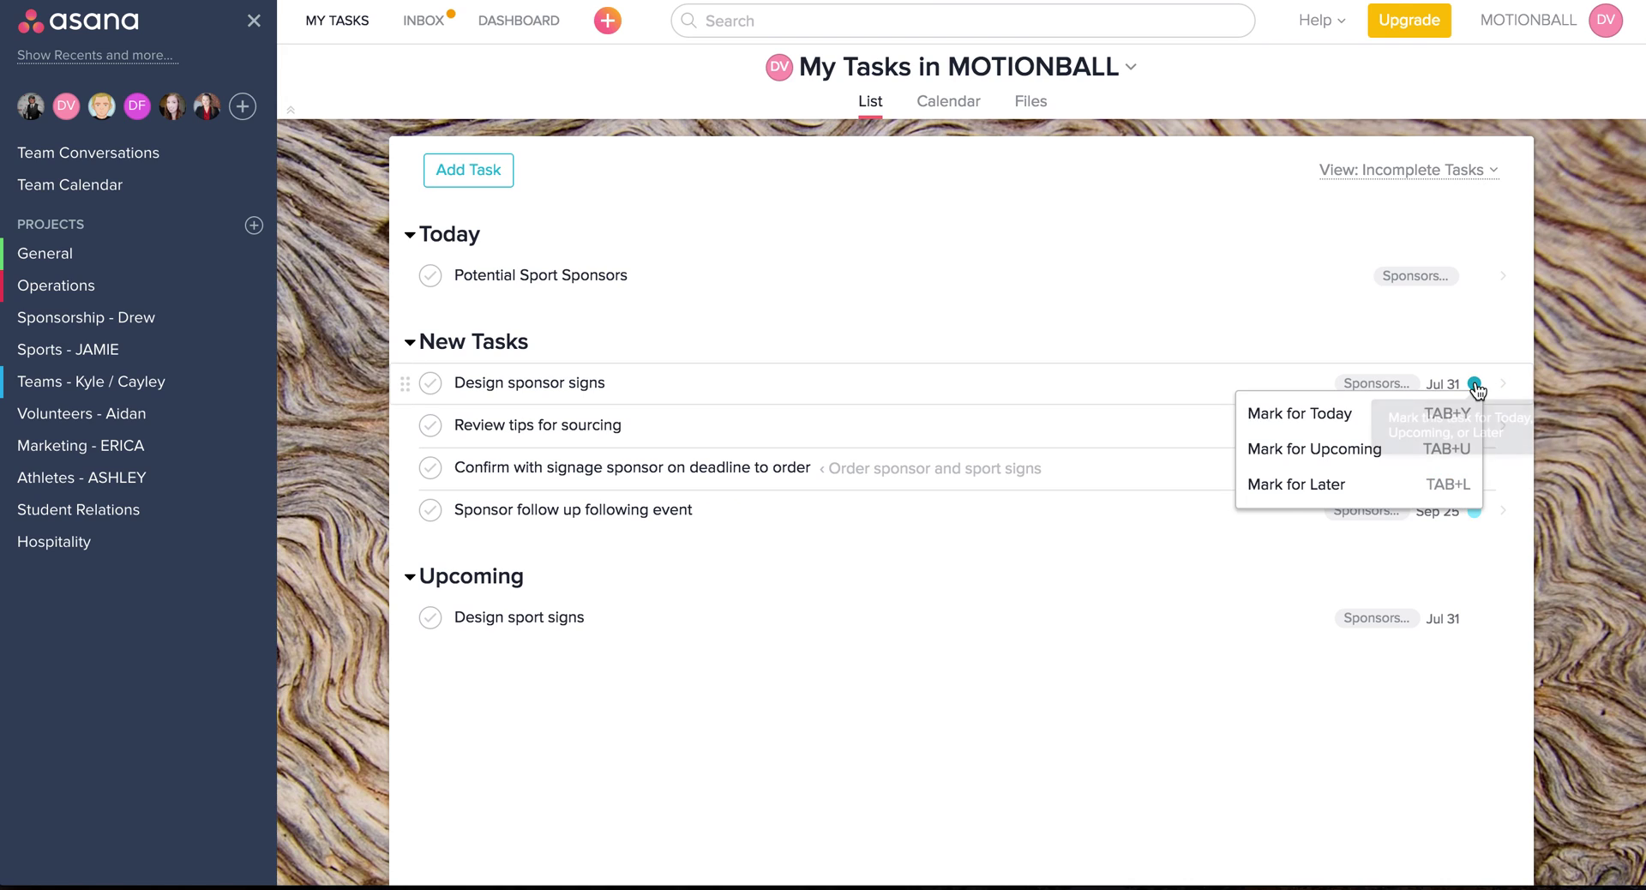
pyautogui.click(1331, 487)
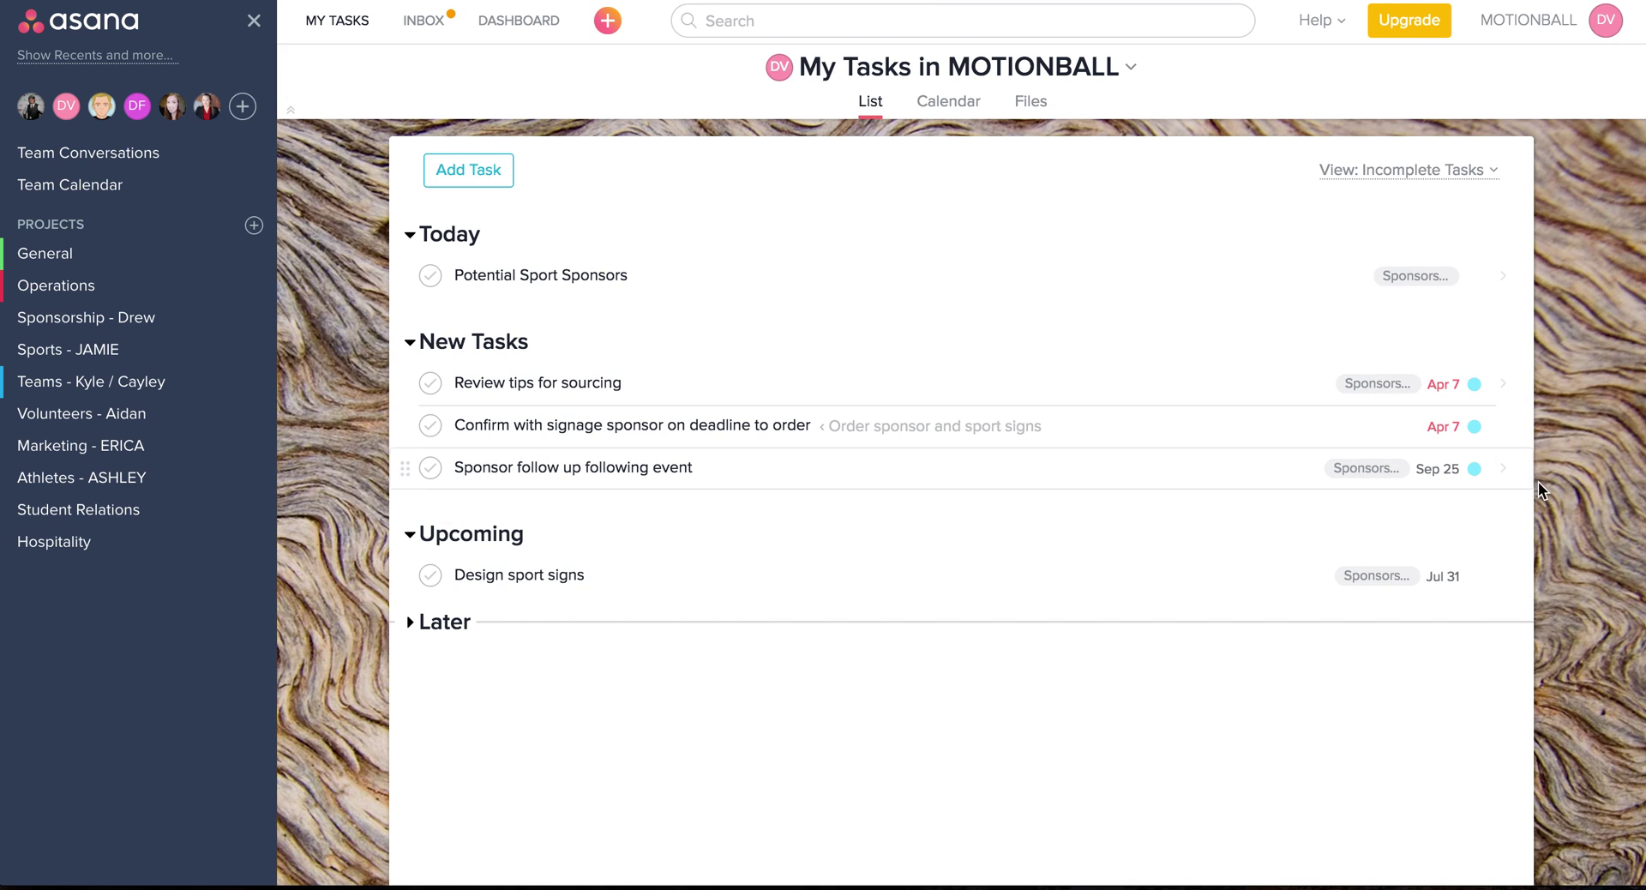
# Step: Mark Review tips for sourcing for Later, and place the signage sponsor confirmation and Sponsor follow up following event under Today
pyautogui.click(1474, 384)
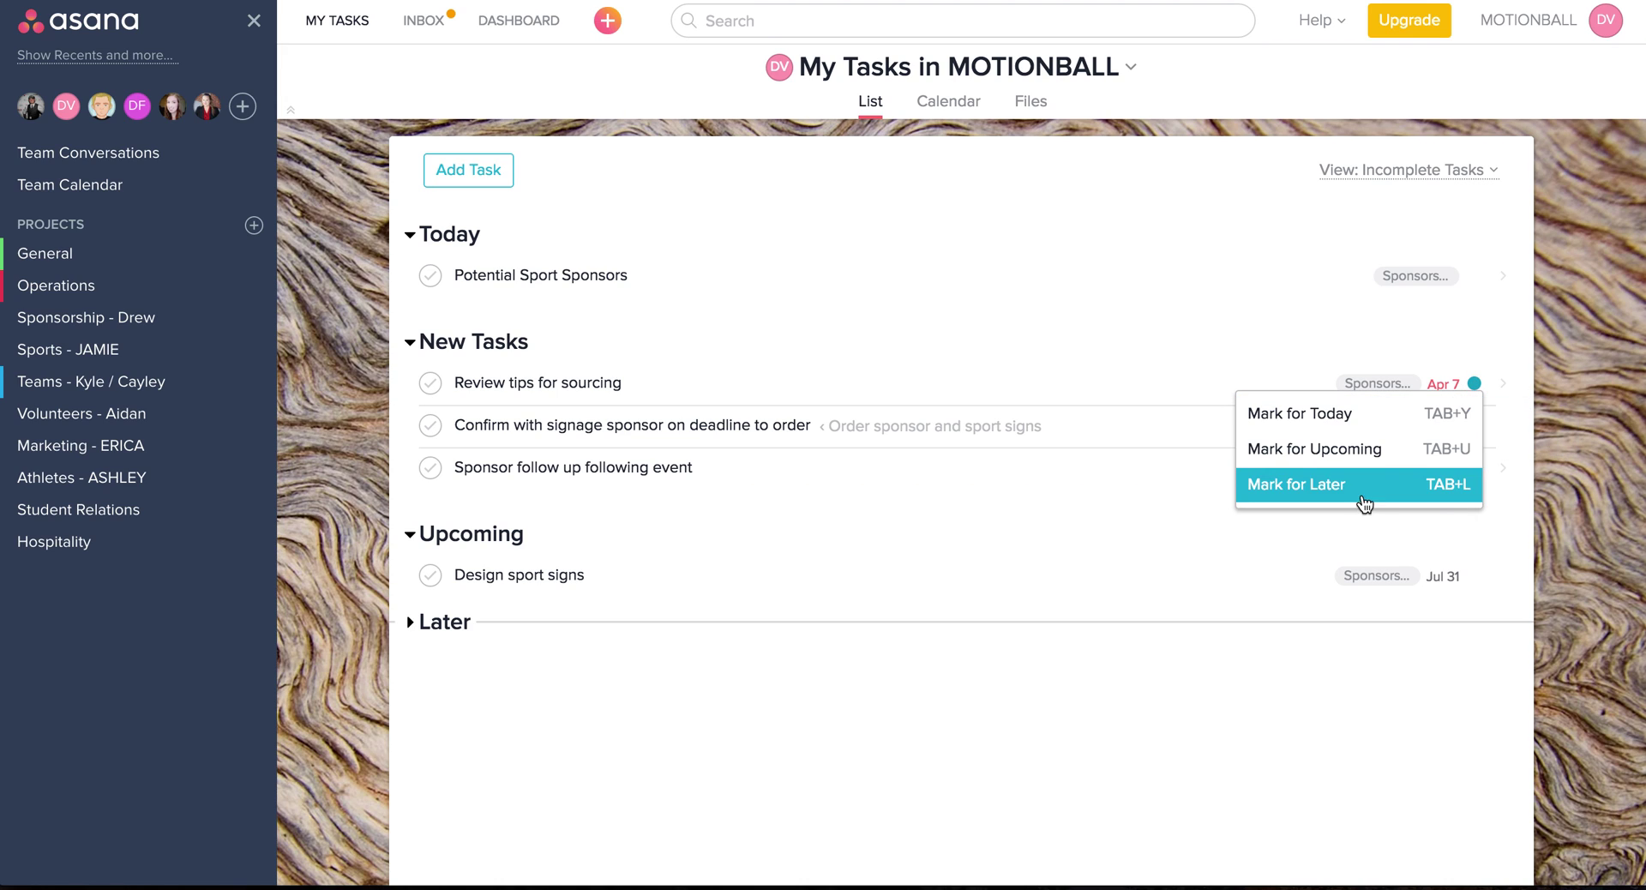
pyautogui.click(1350, 483)
pyautogui.click(1475, 384)
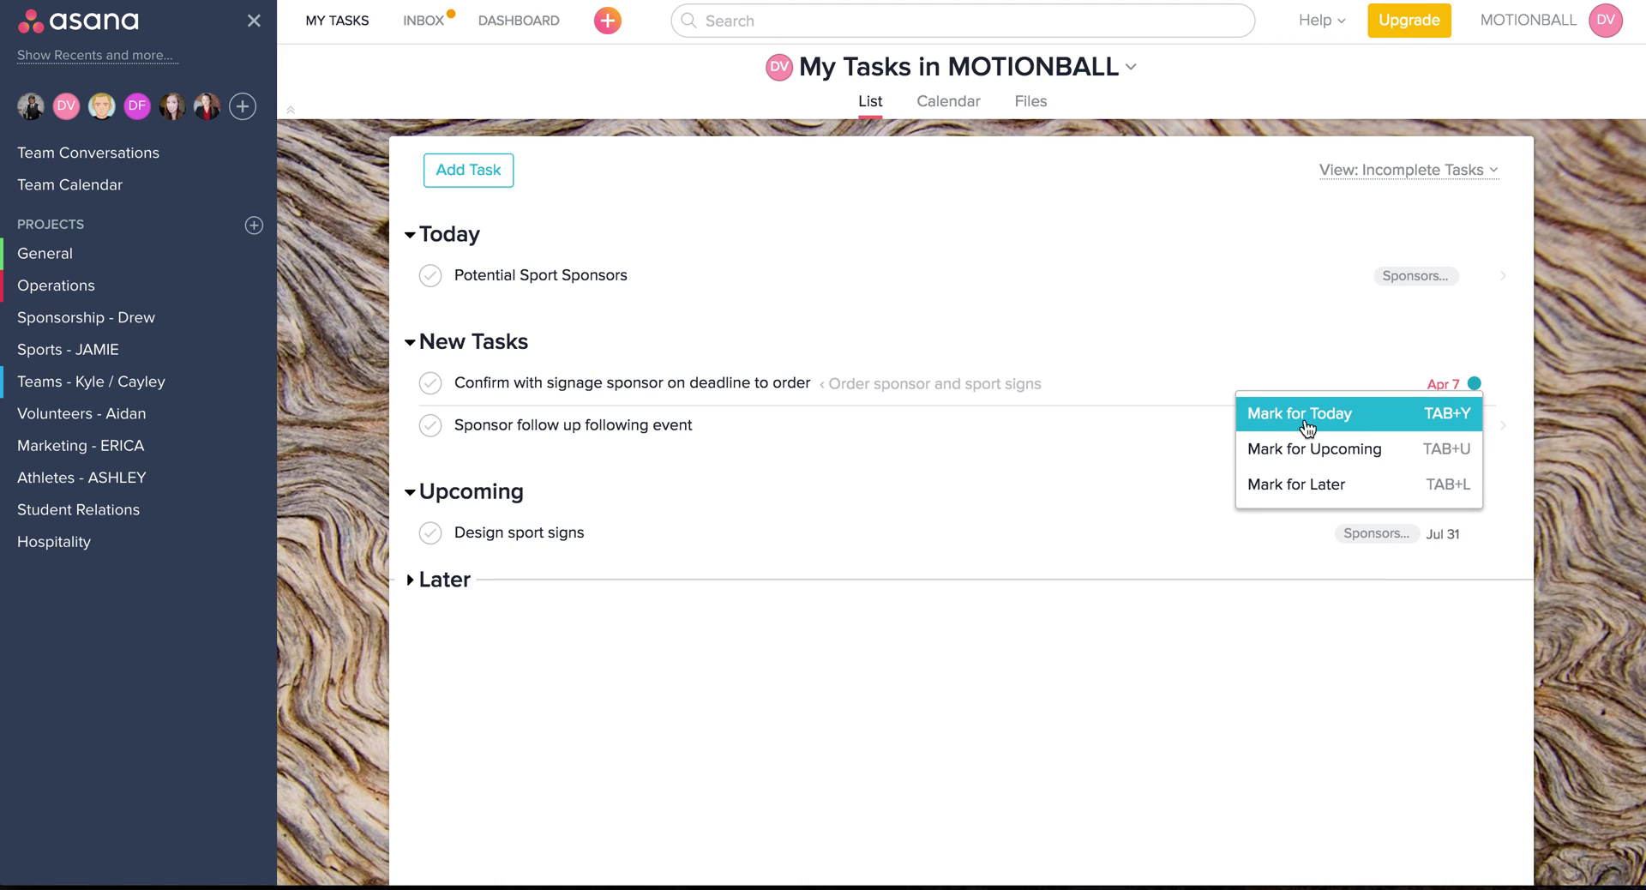
pyautogui.click(1353, 403)
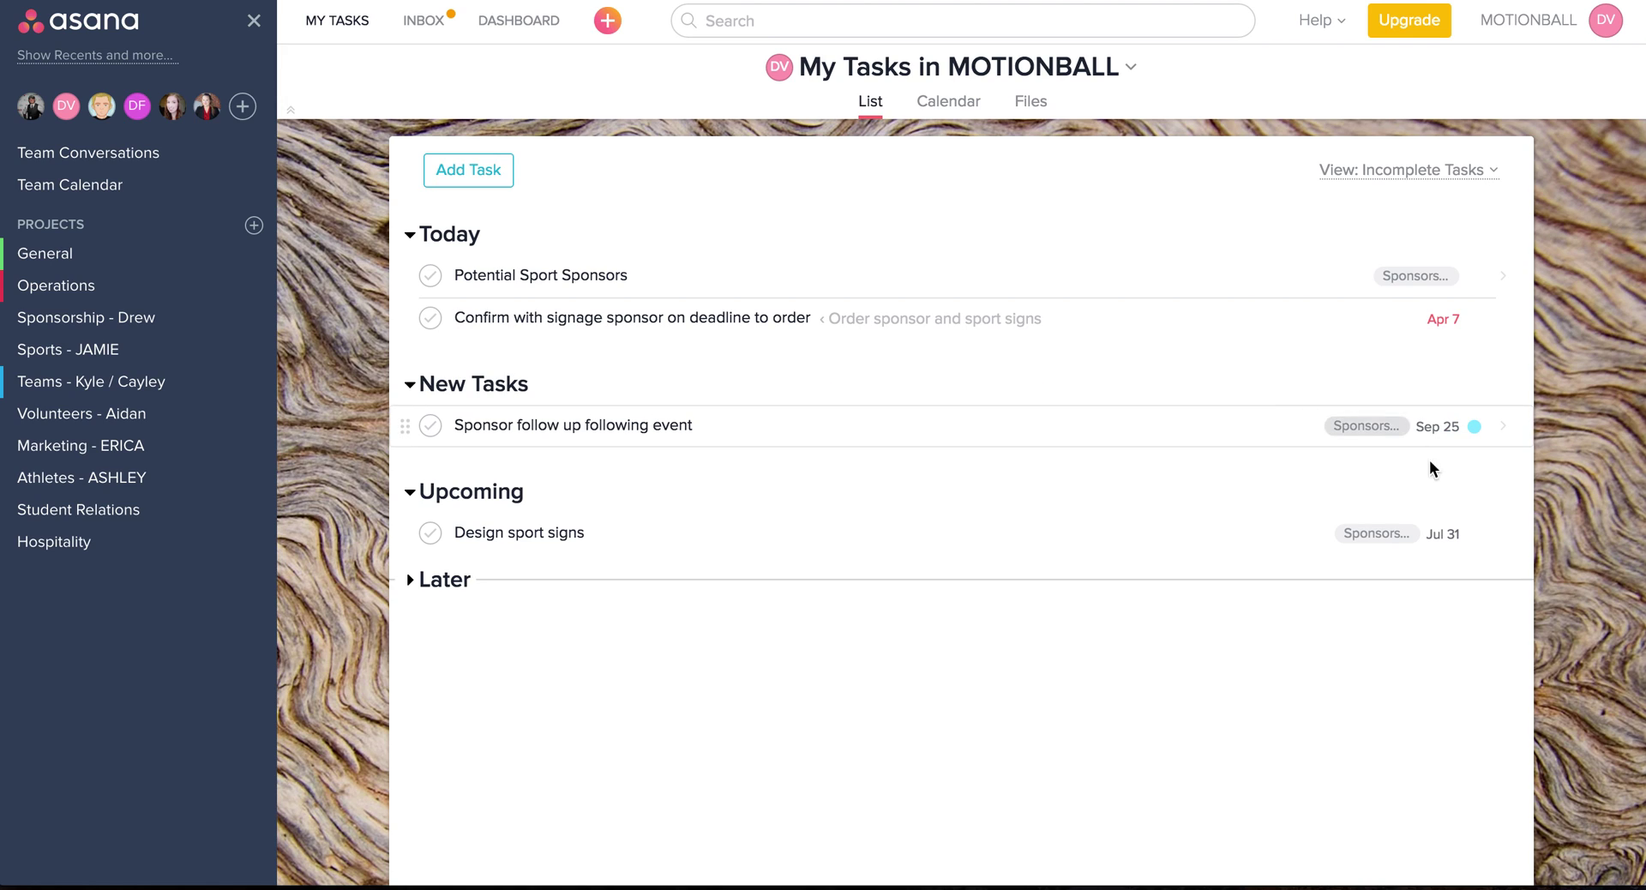
pyautogui.moveTo(411, 425); pyautogui.dragTo(412, 330)
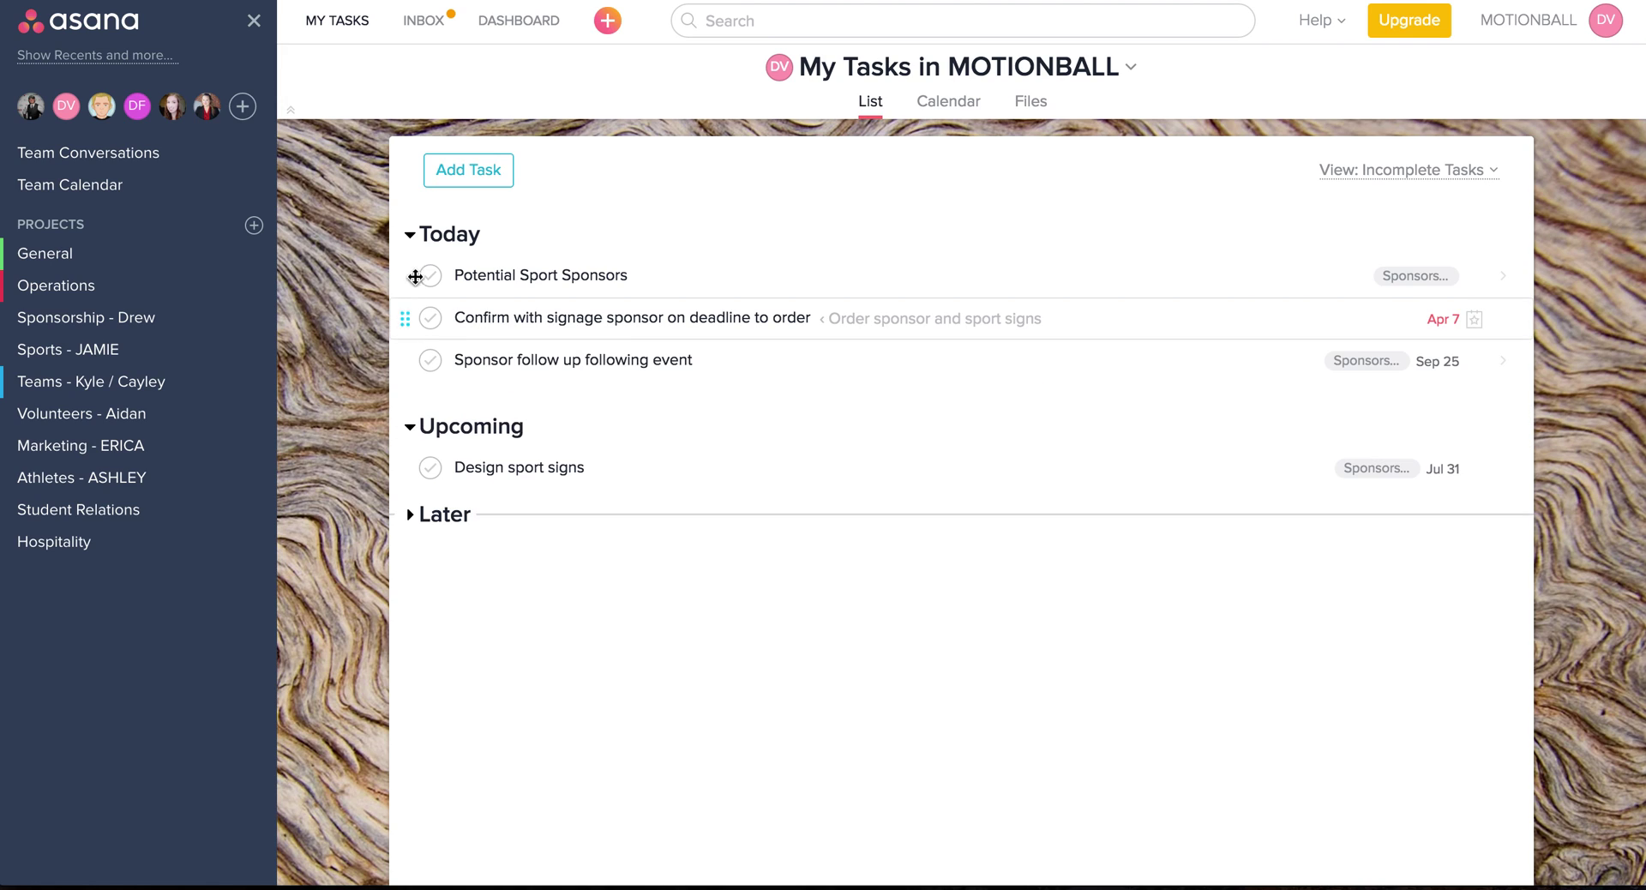
# Step: Expand Later and its sponsorship project group to check their tasks, and collapse the Upcoming and Later sections
pyautogui.click(412, 516)
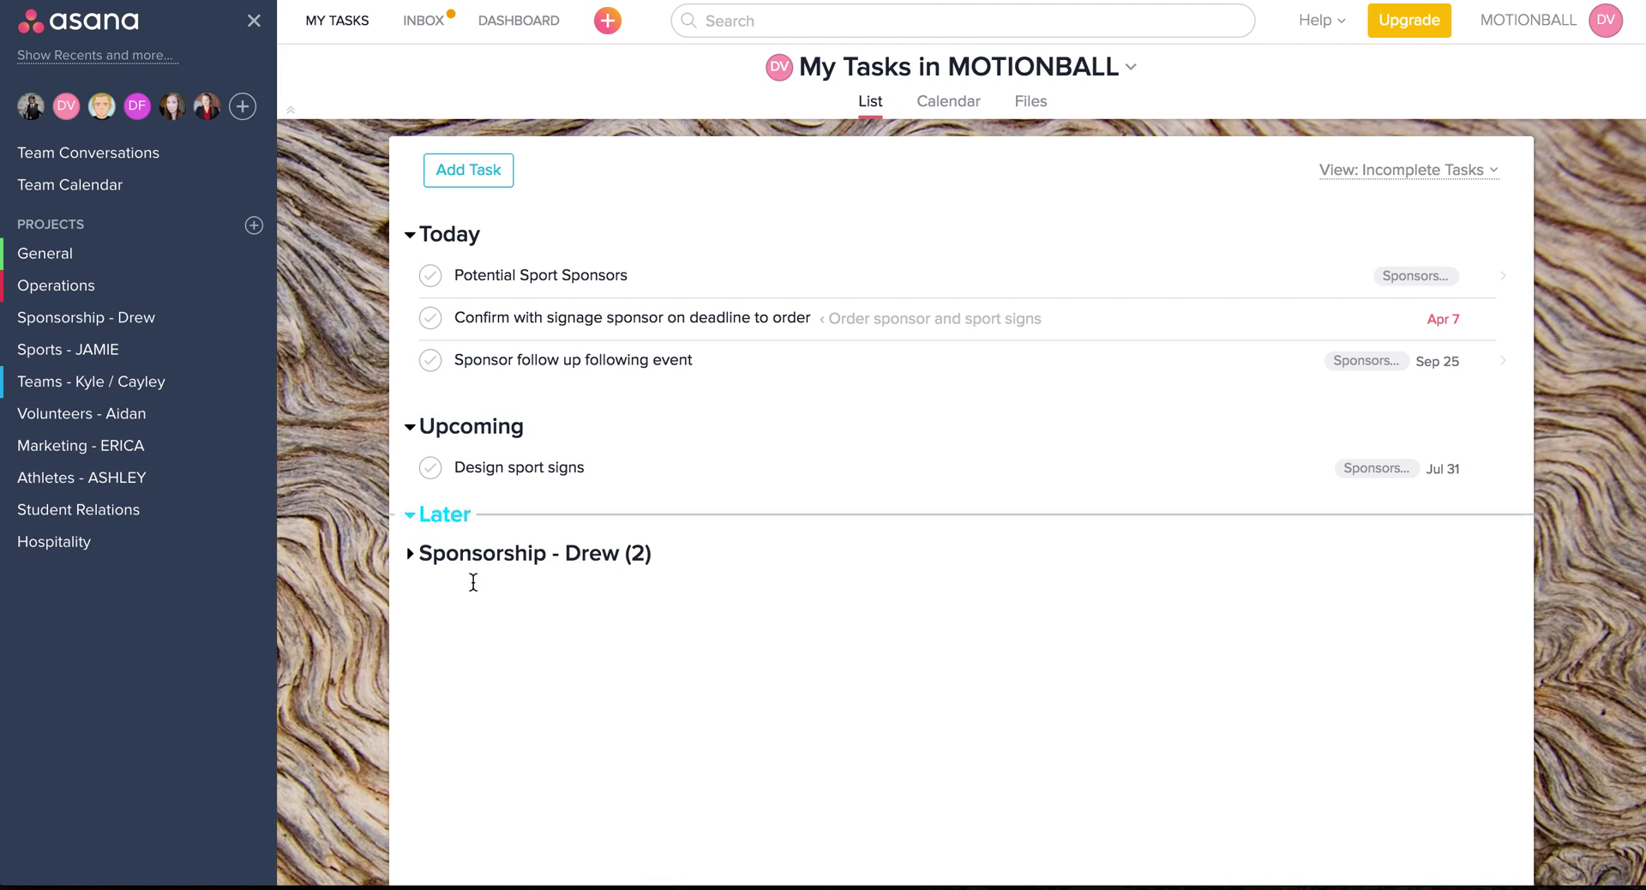
pyautogui.click(416, 556)
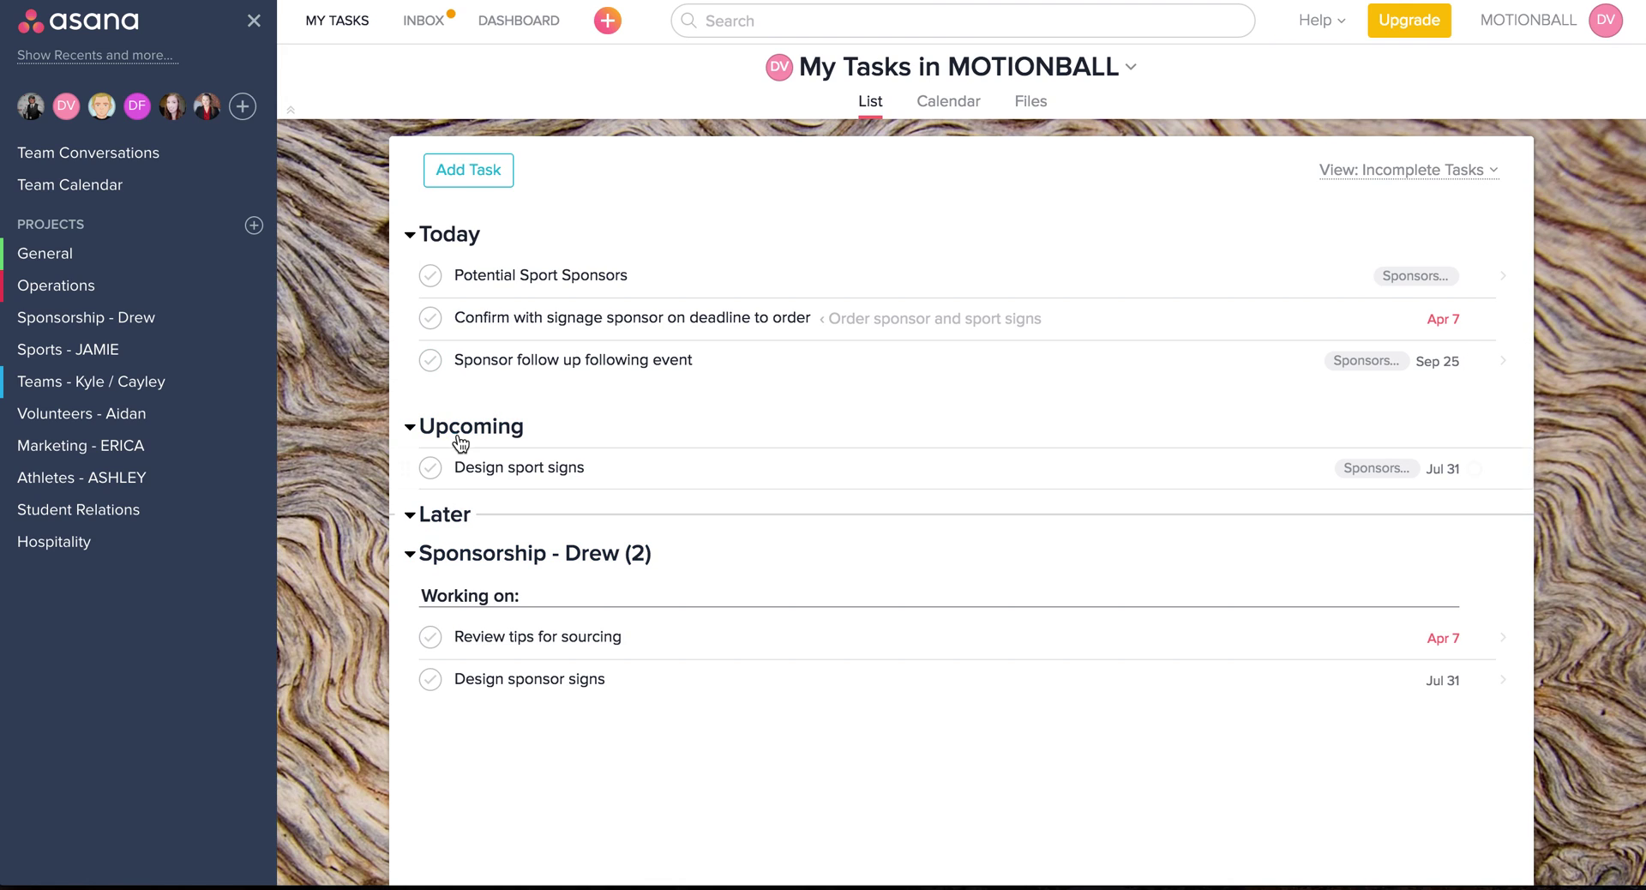
pyautogui.click(413, 429)
pyautogui.doubleClick(412, 506)
pyautogui.click(412, 470)
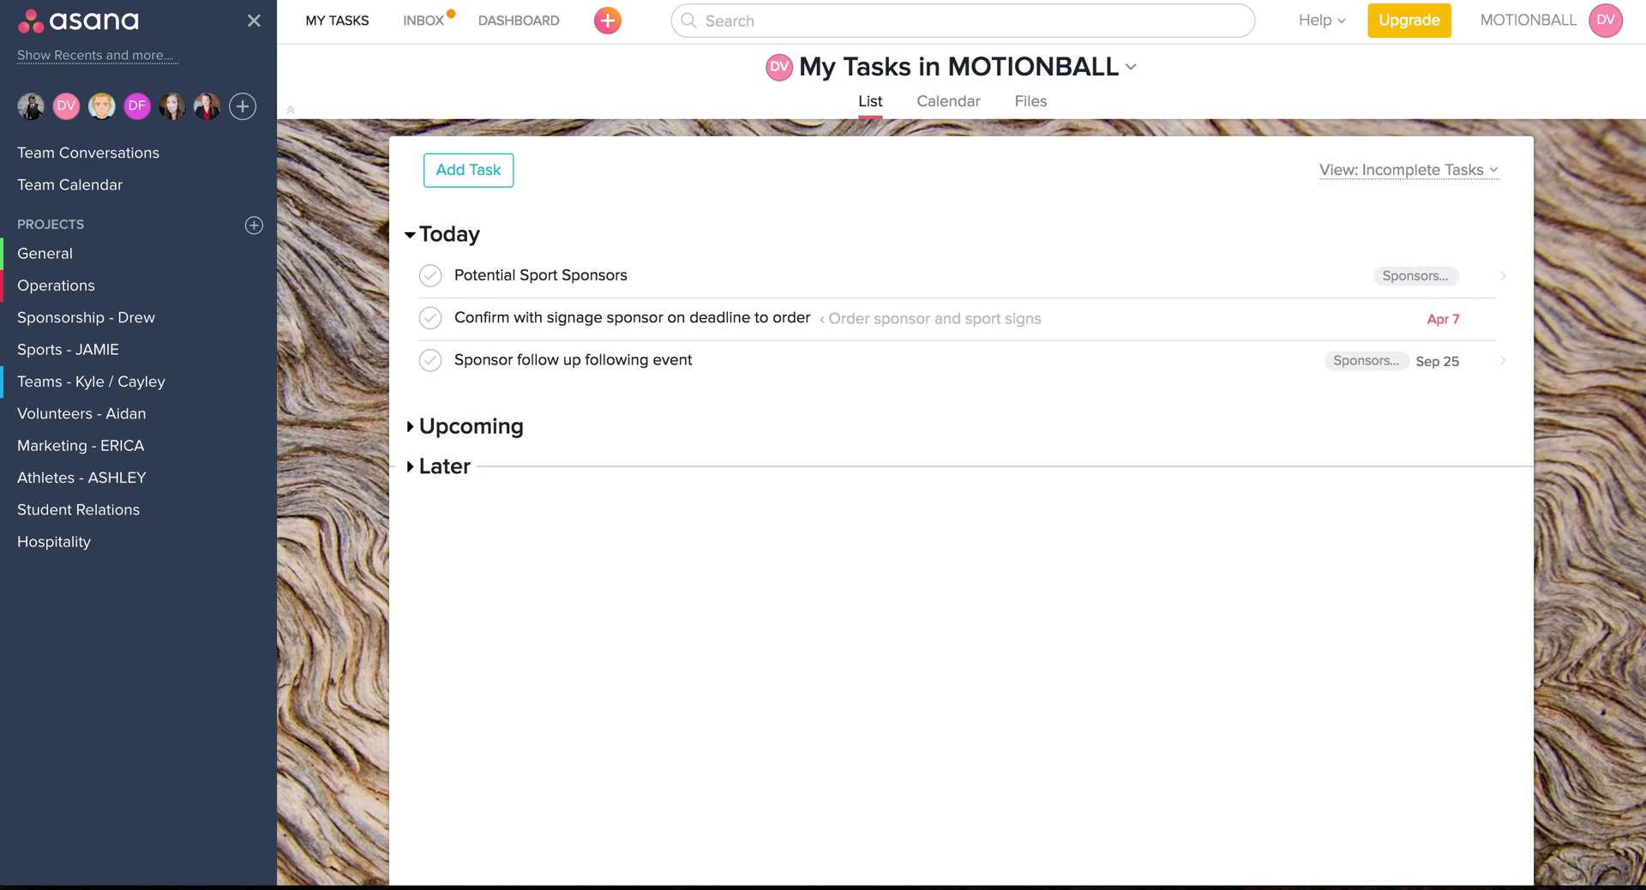
# Step: Look through the advanced options and member list in the MOTIONBALL workspace settings, and close them
pyautogui.click(1597, 20)
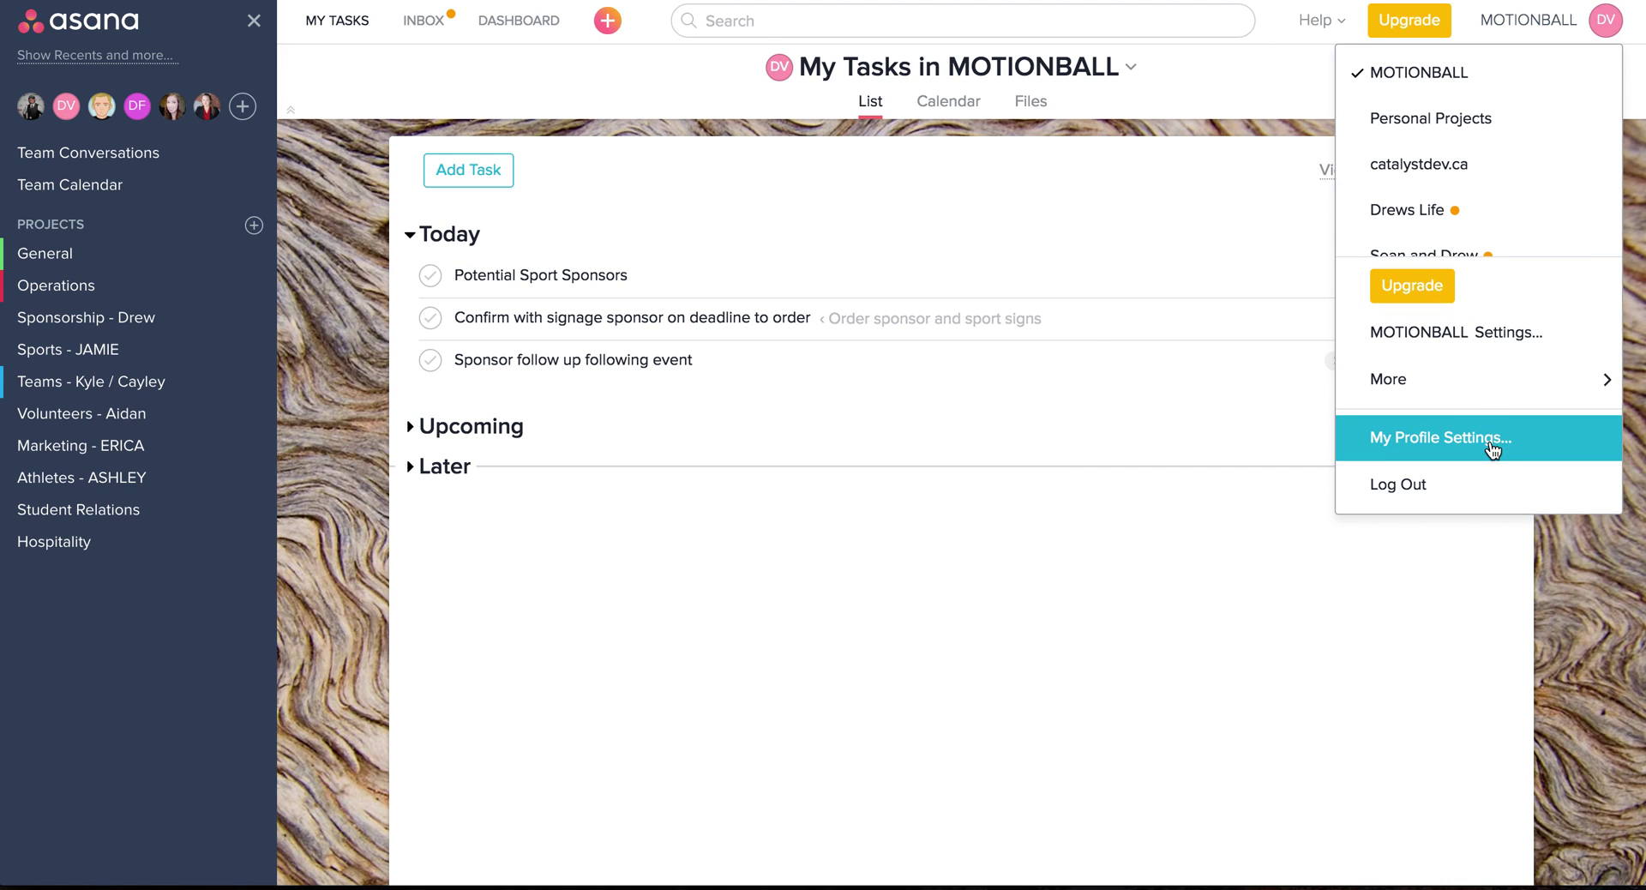
pyautogui.scroll(-2, 1526, 192)
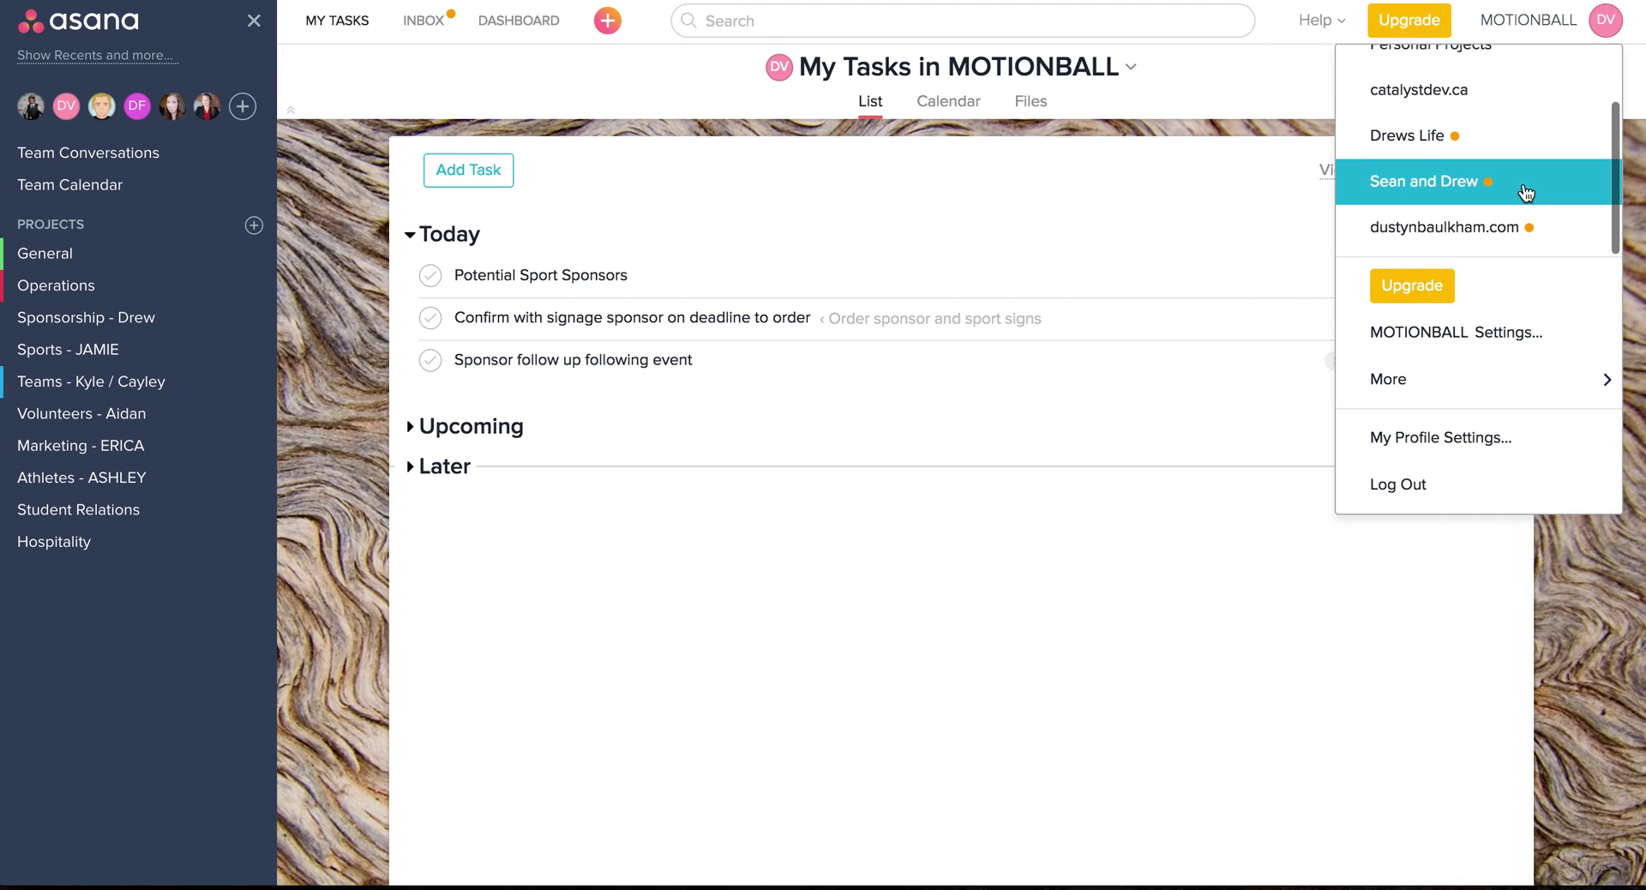
pyautogui.scroll(2, 1525, 192)
pyautogui.click(1466, 334)
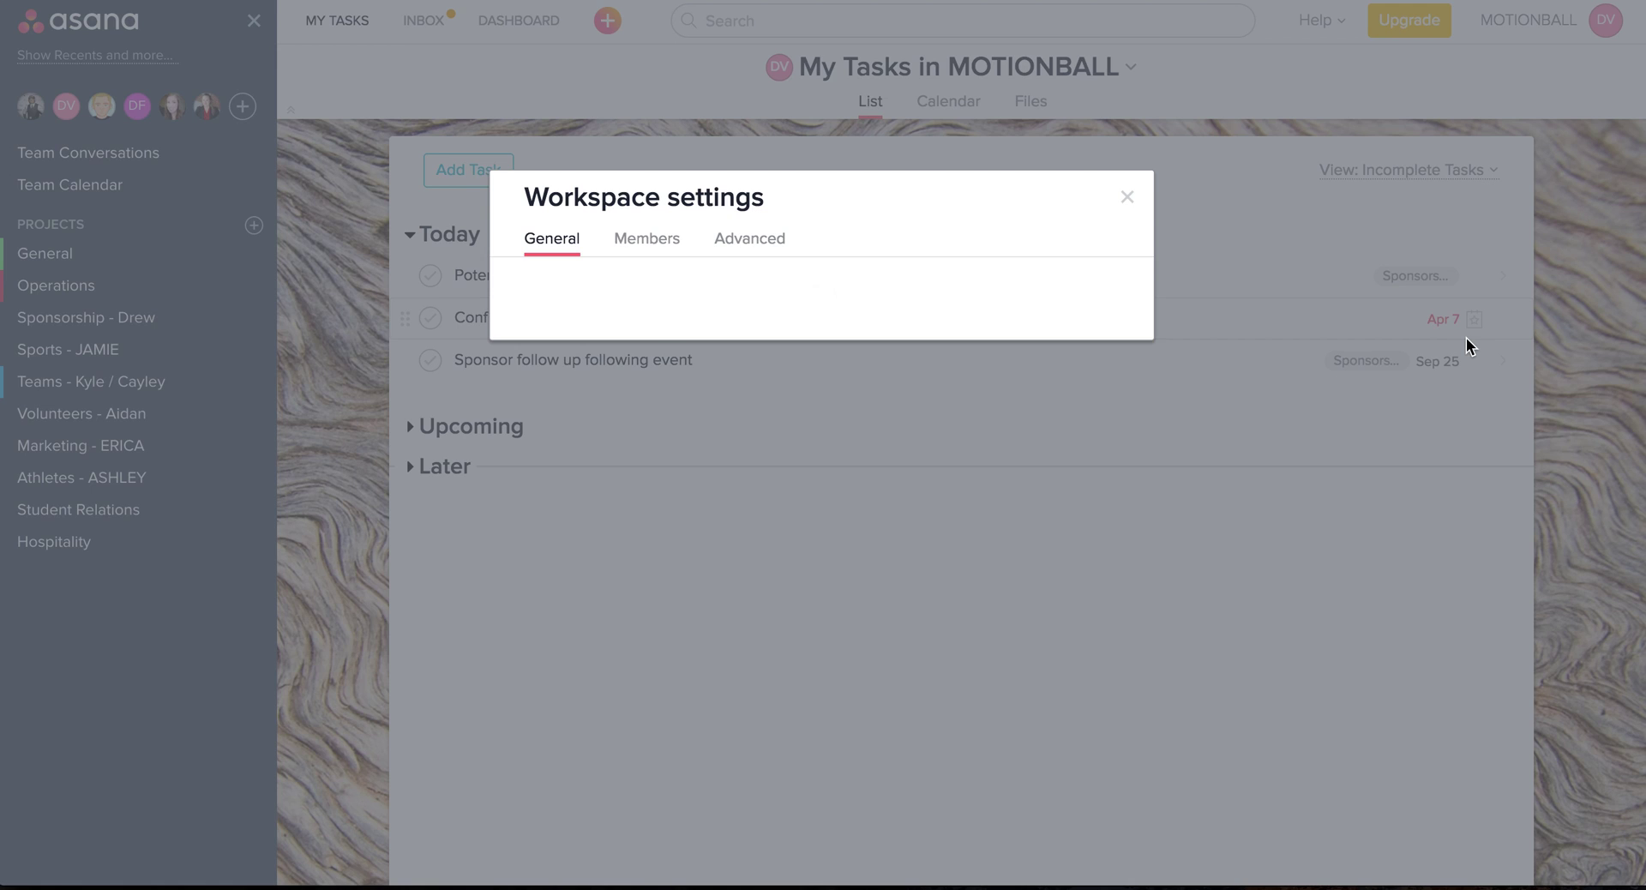
pyautogui.click(739, 239)
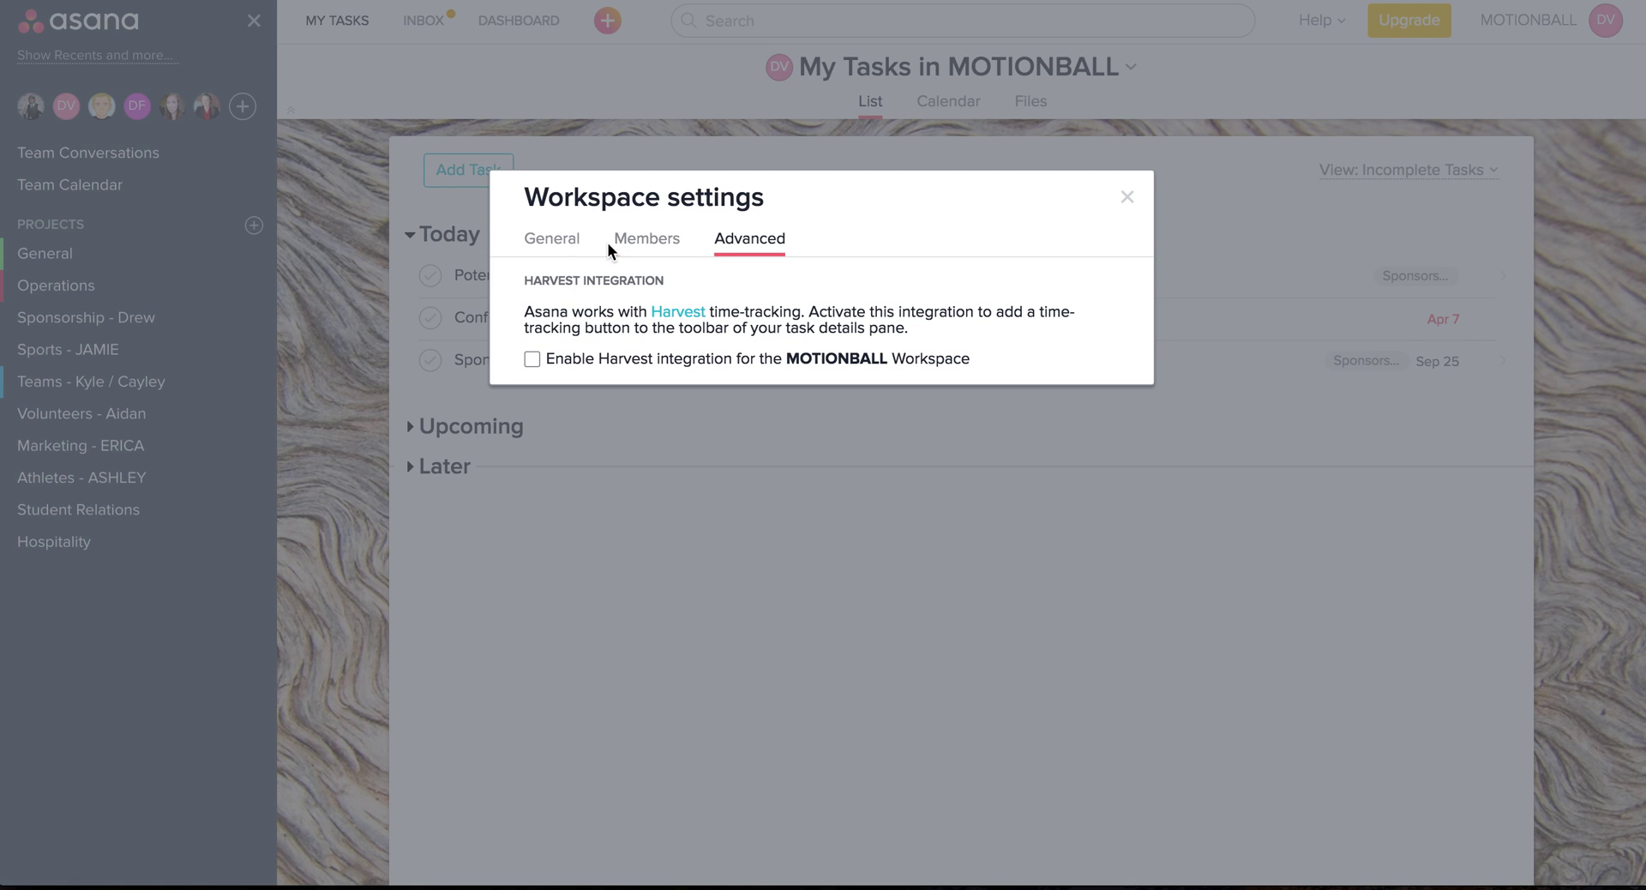
pyautogui.click(647, 238)
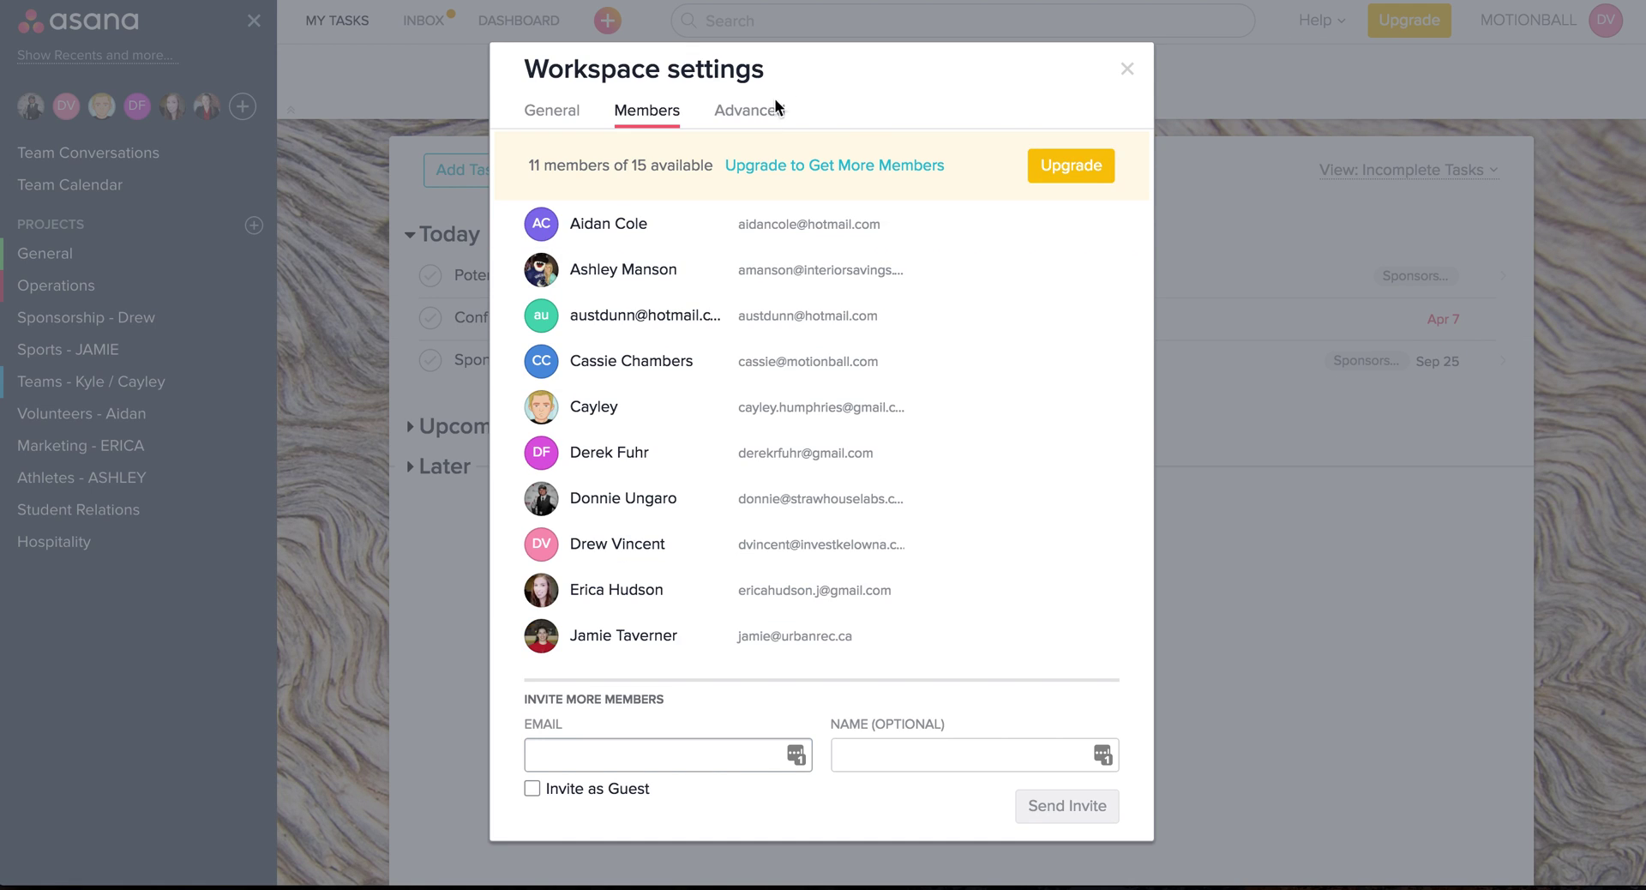
pyautogui.click(1132, 70)
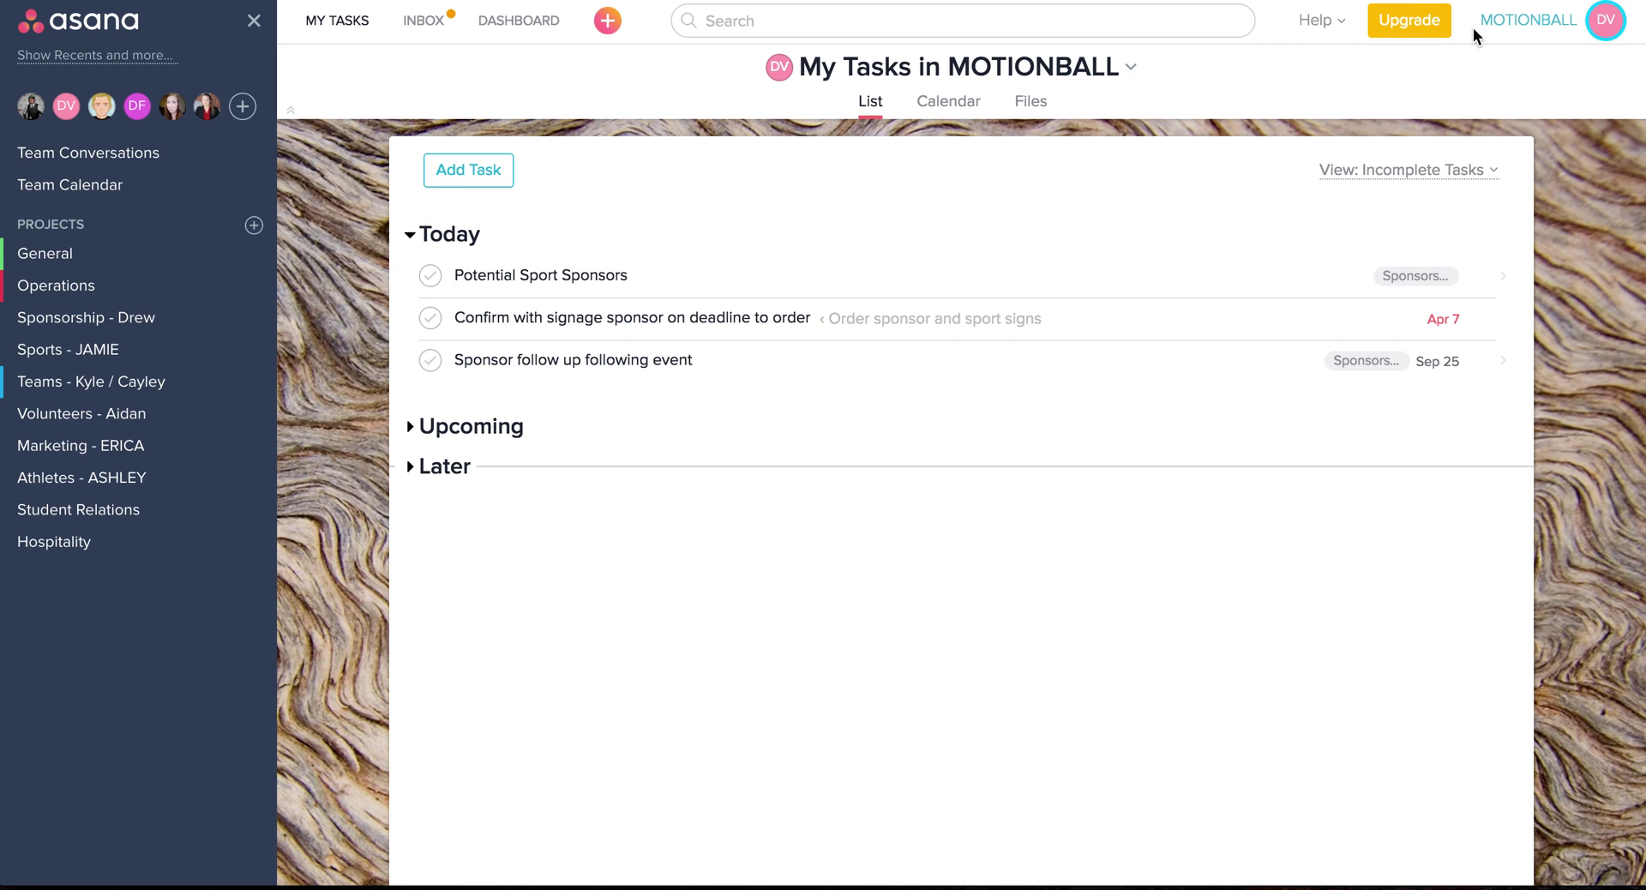
# Step: In the profile's email notification settings, turn on task reminders for every workspace except the last one, whose task reminders are turned off
pyautogui.click(1546, 18)
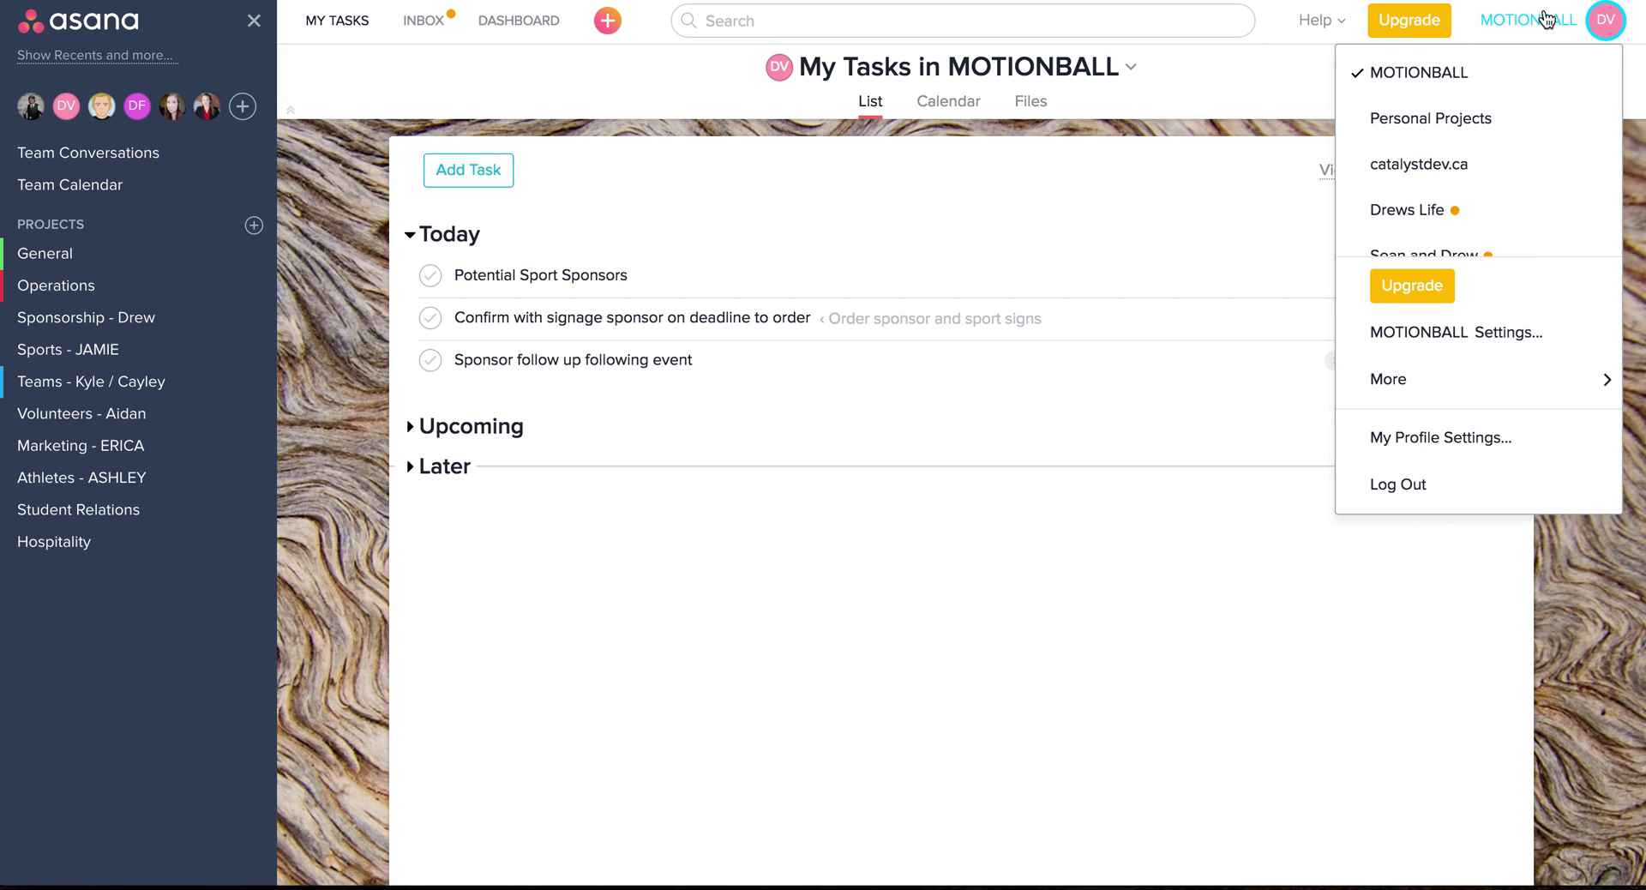
pyautogui.click(1496, 457)
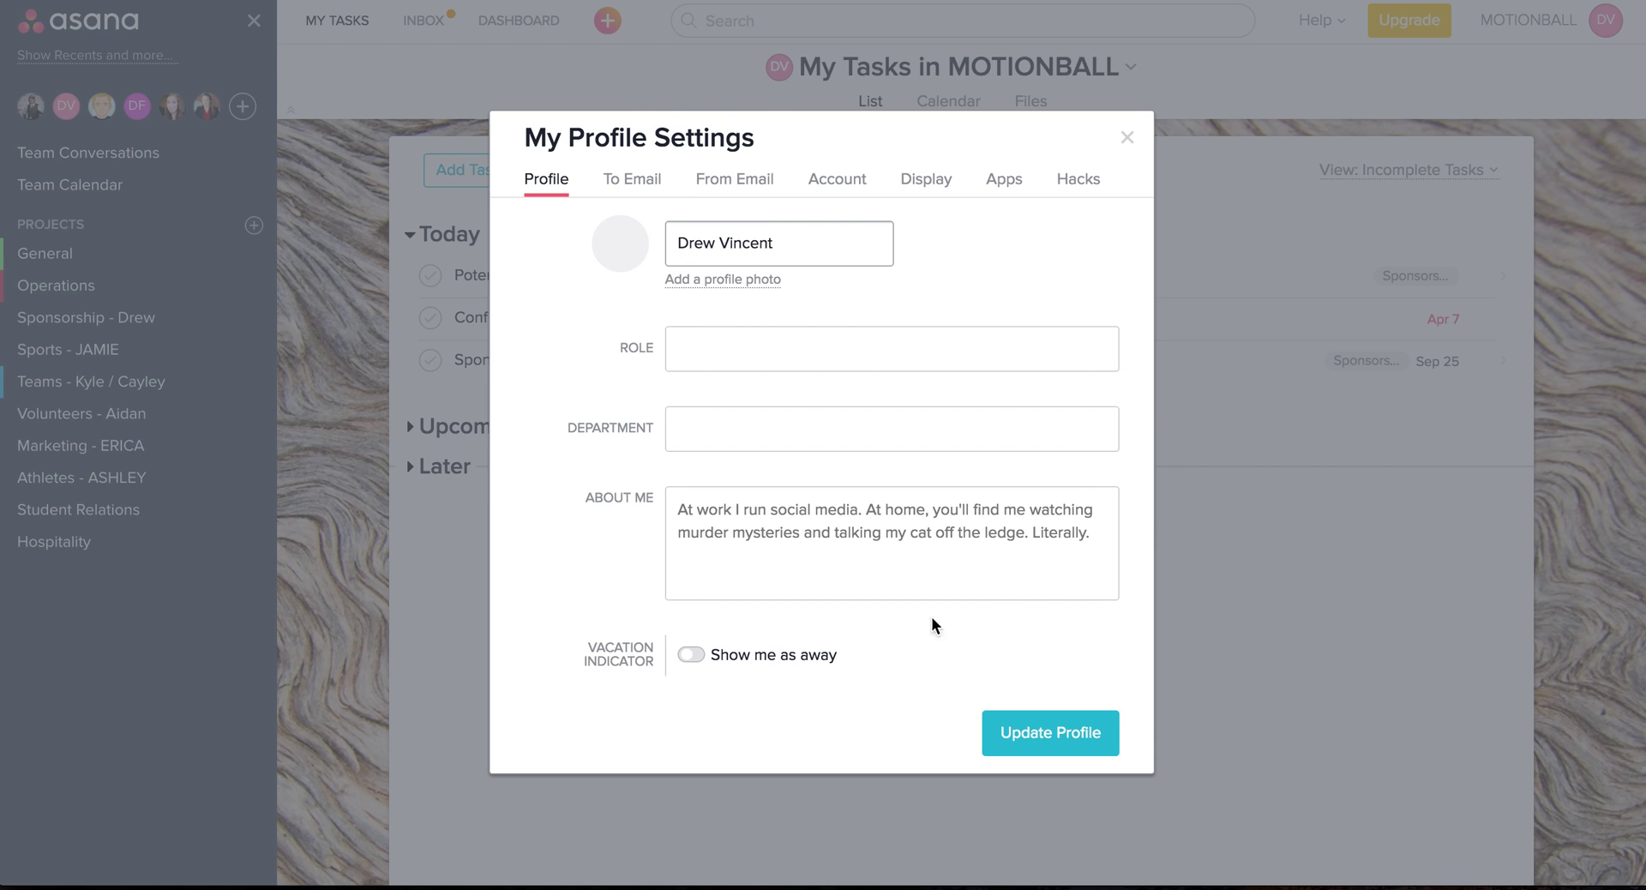
pyautogui.click(650, 180)
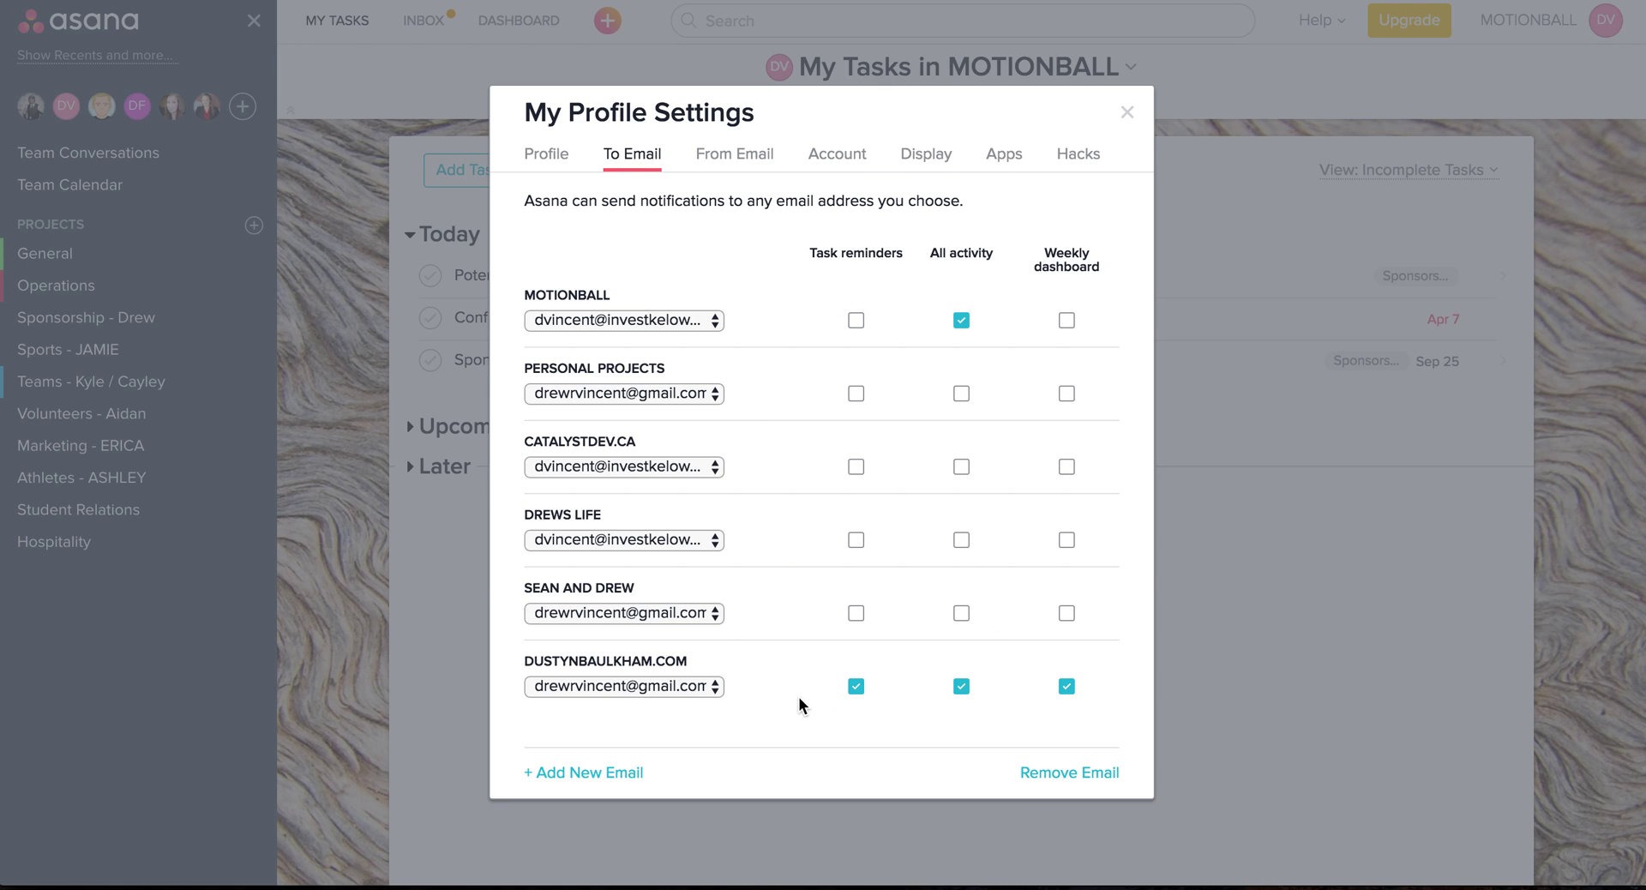
pyautogui.click(856, 686)
pyautogui.click(851, 319)
pyautogui.click(856, 467)
pyautogui.click(855, 540)
pyautogui.click(856, 613)
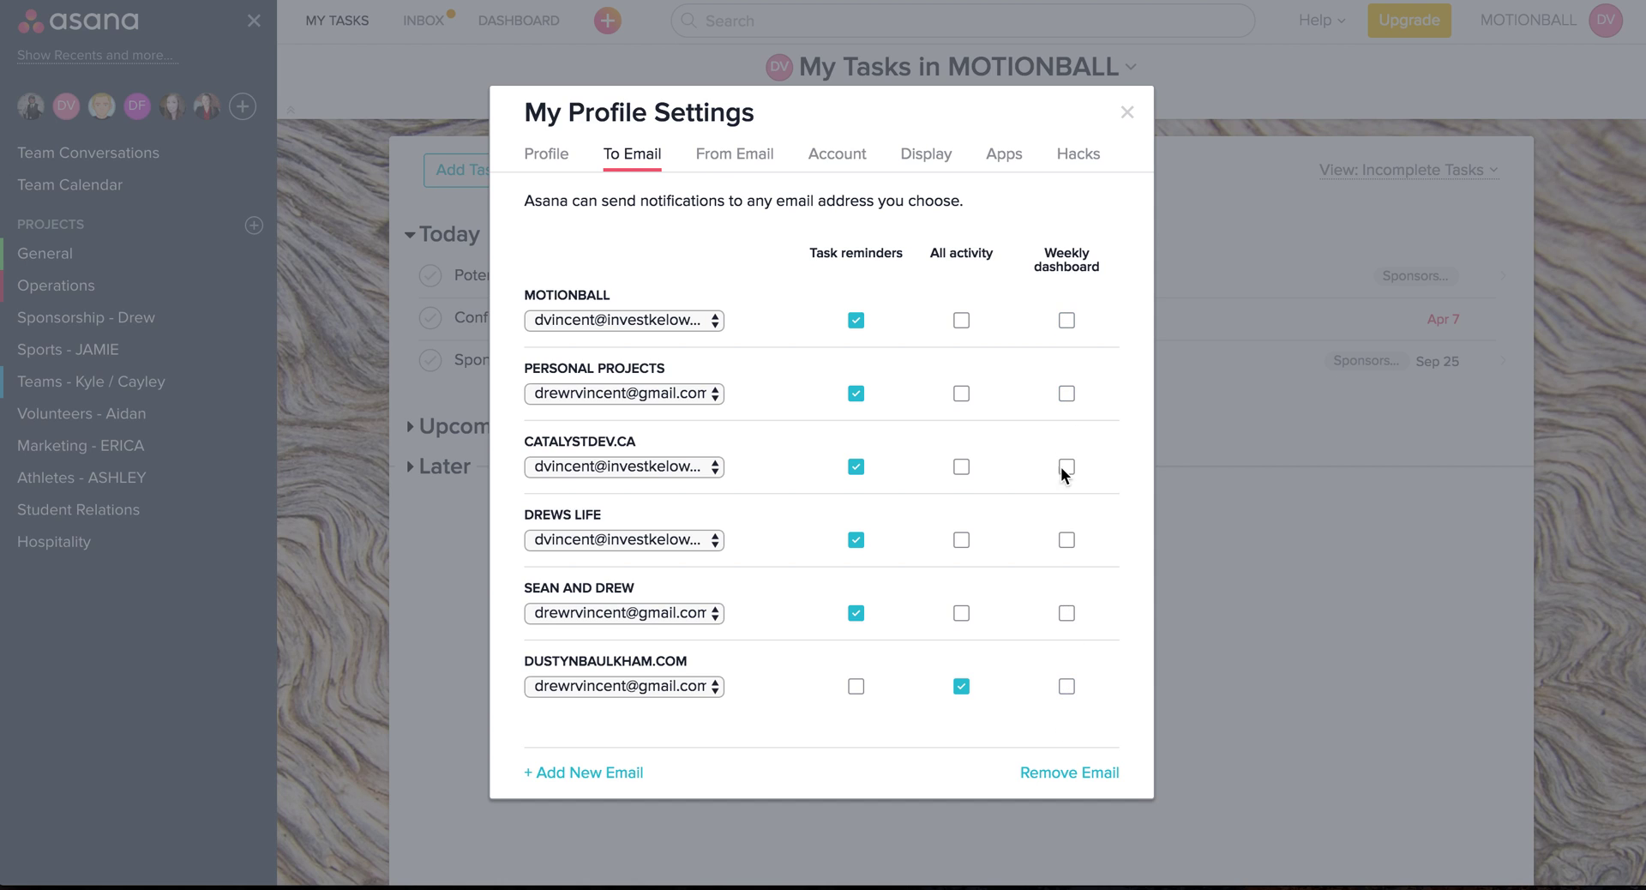
# Step: Turn off task reminders for the first five workspaces and all-activity emails for the last workspace
pyautogui.click(856, 321)
pyautogui.click(856, 394)
pyautogui.click(856, 466)
pyautogui.click(856, 539)
pyautogui.click(856, 613)
pyautogui.click(961, 690)
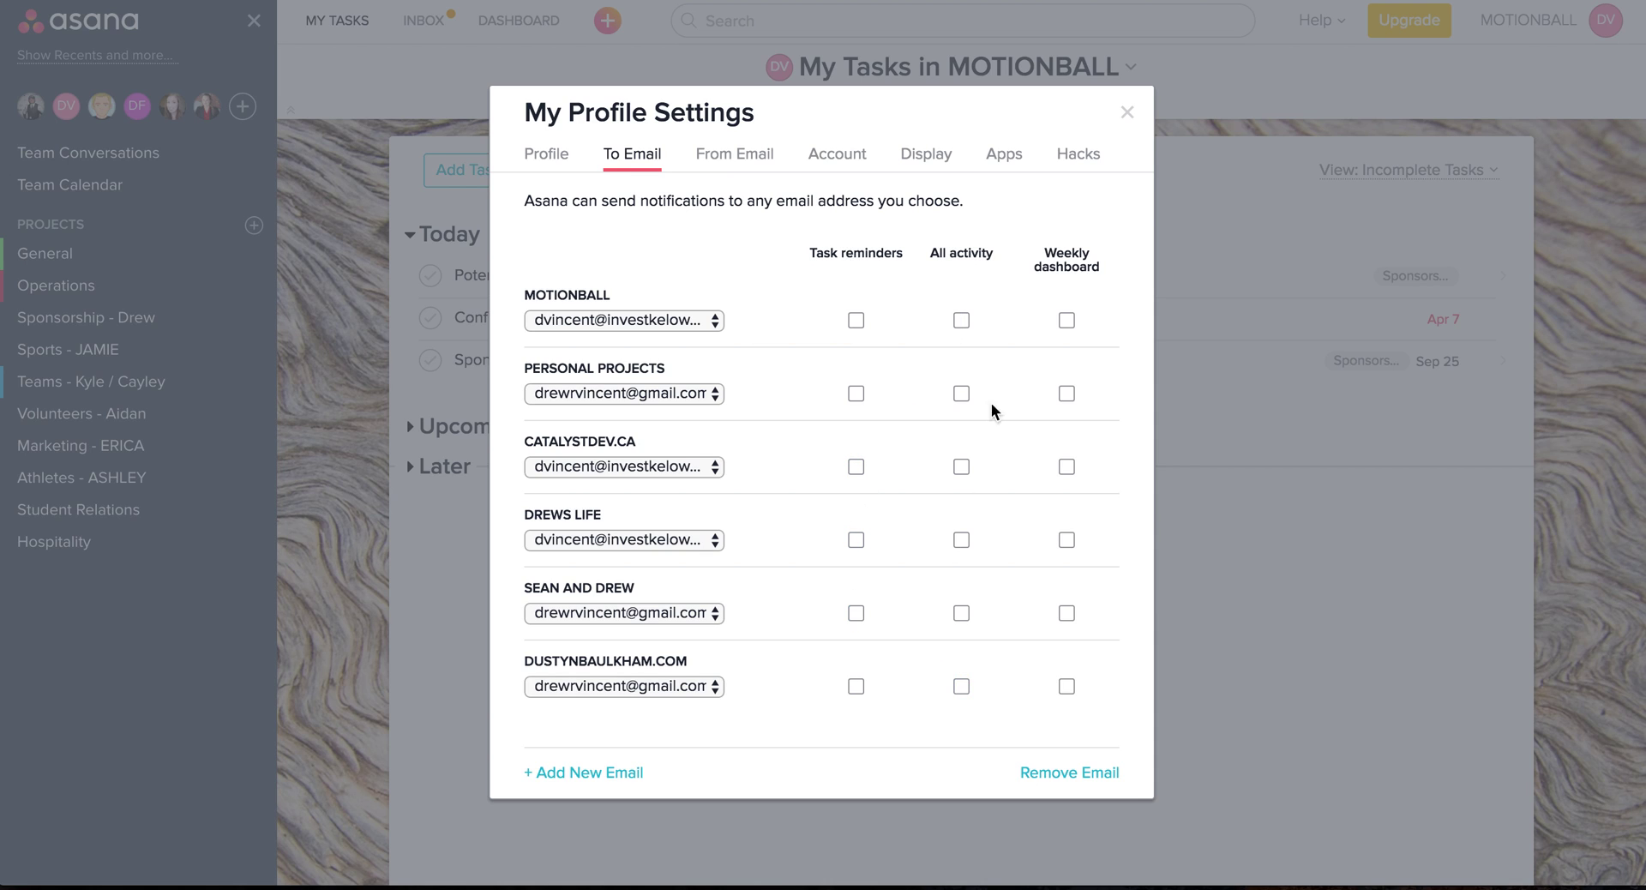
# Step: Check the All activity explanation and review the From Email, Account, Display, Apps and Hacks profile settings, and close them
pyautogui.moveTo(969, 261)
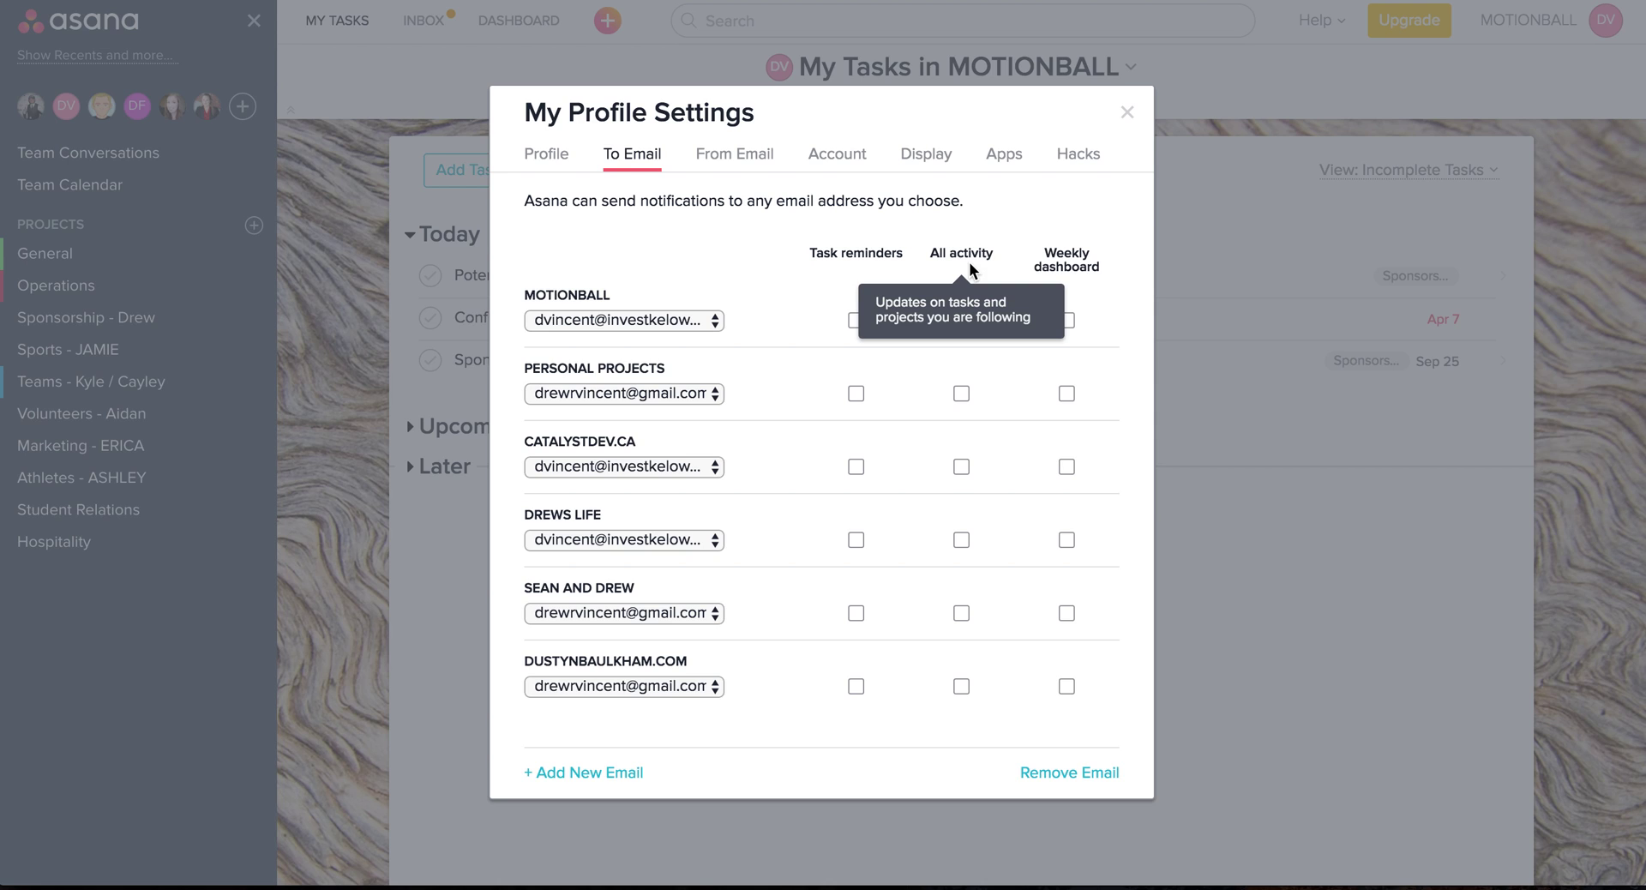
pyautogui.click(752, 165)
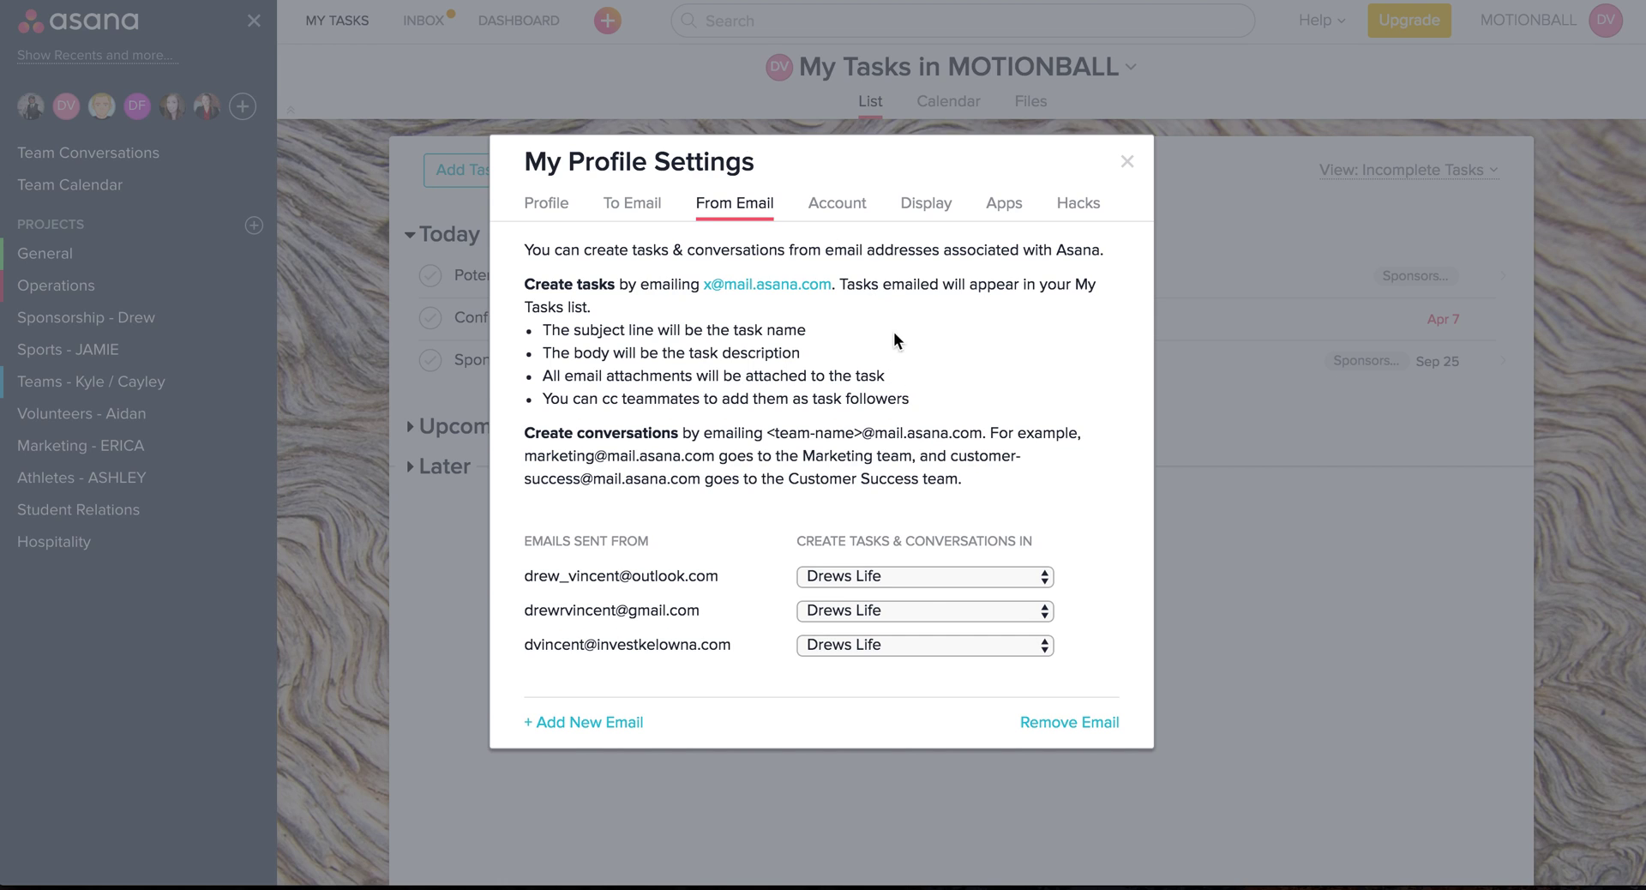
pyautogui.click(834, 212)
pyautogui.click(915, 239)
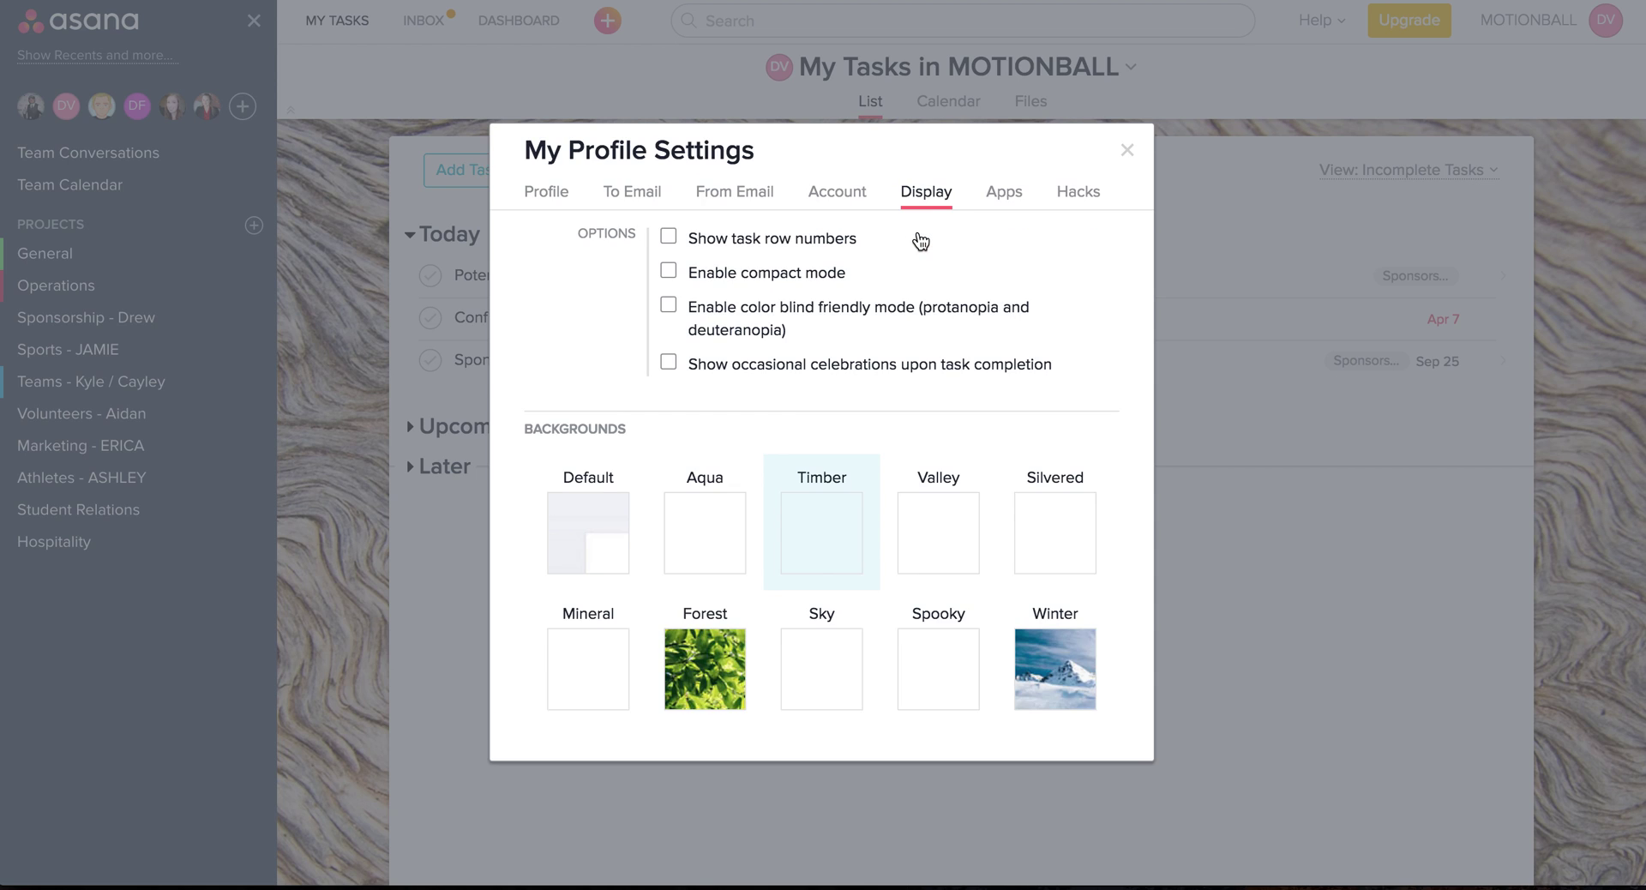
pyautogui.click(1004, 194)
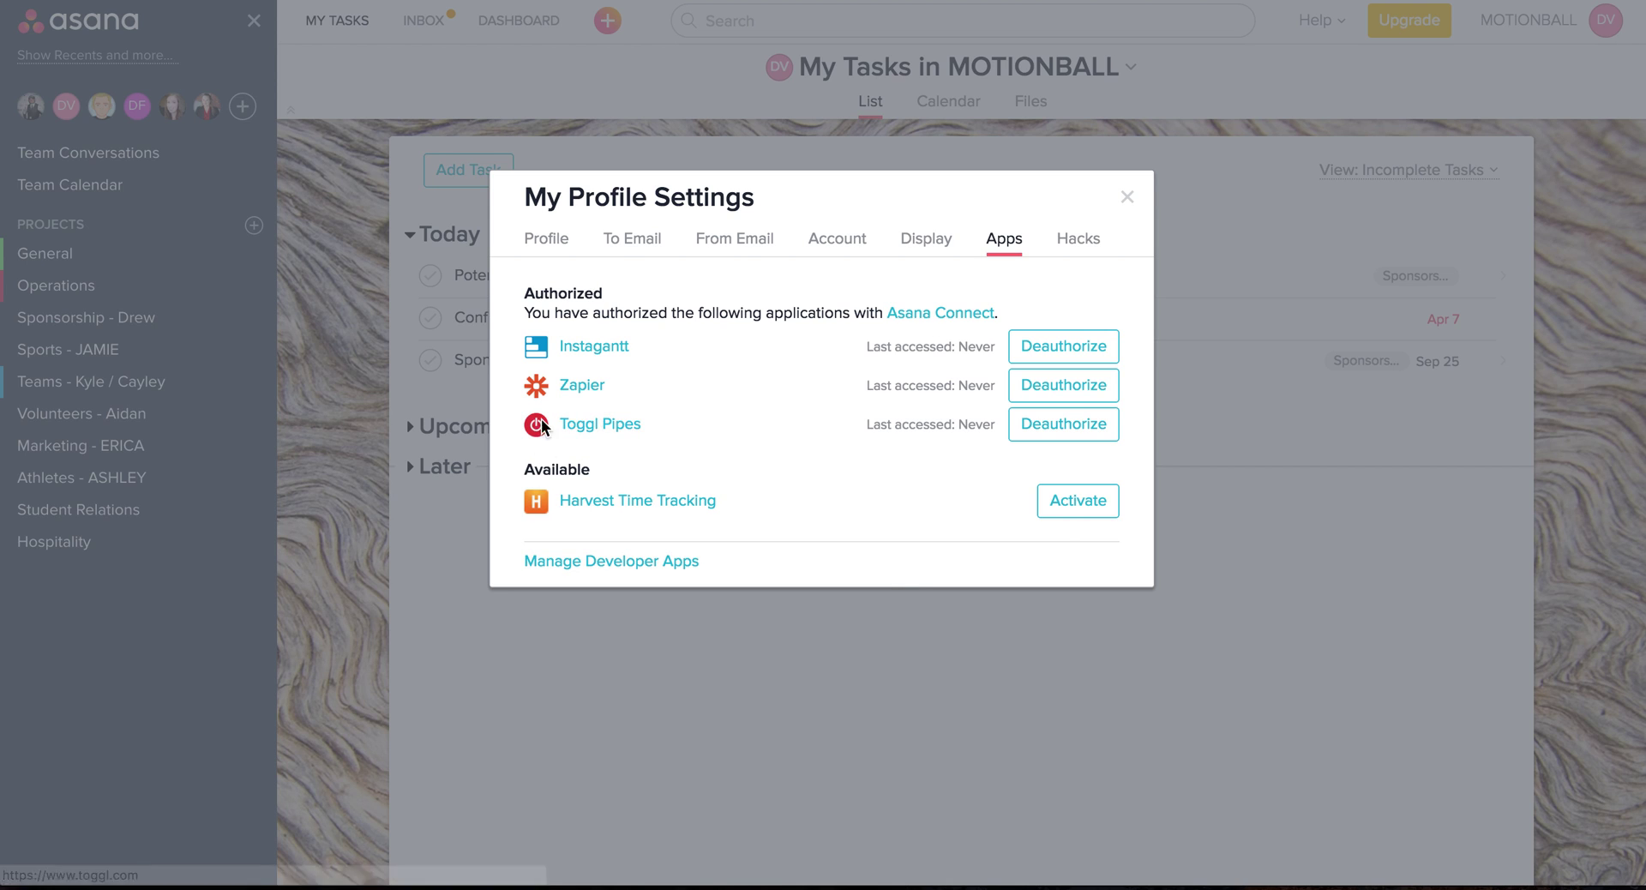
pyautogui.click(1087, 246)
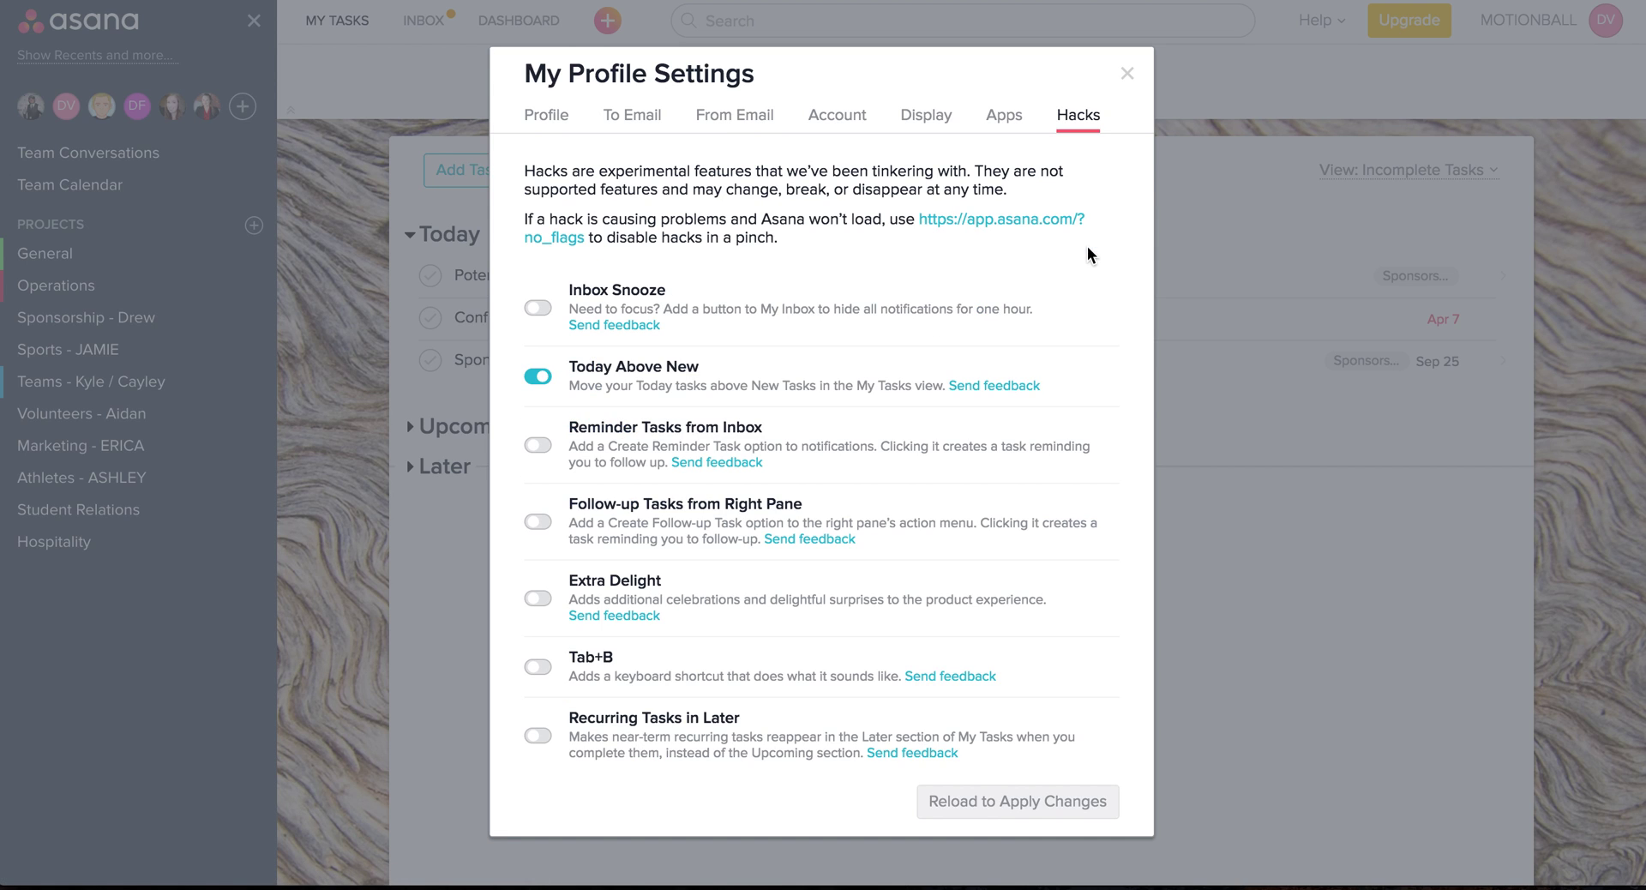
pyautogui.click(1128, 75)
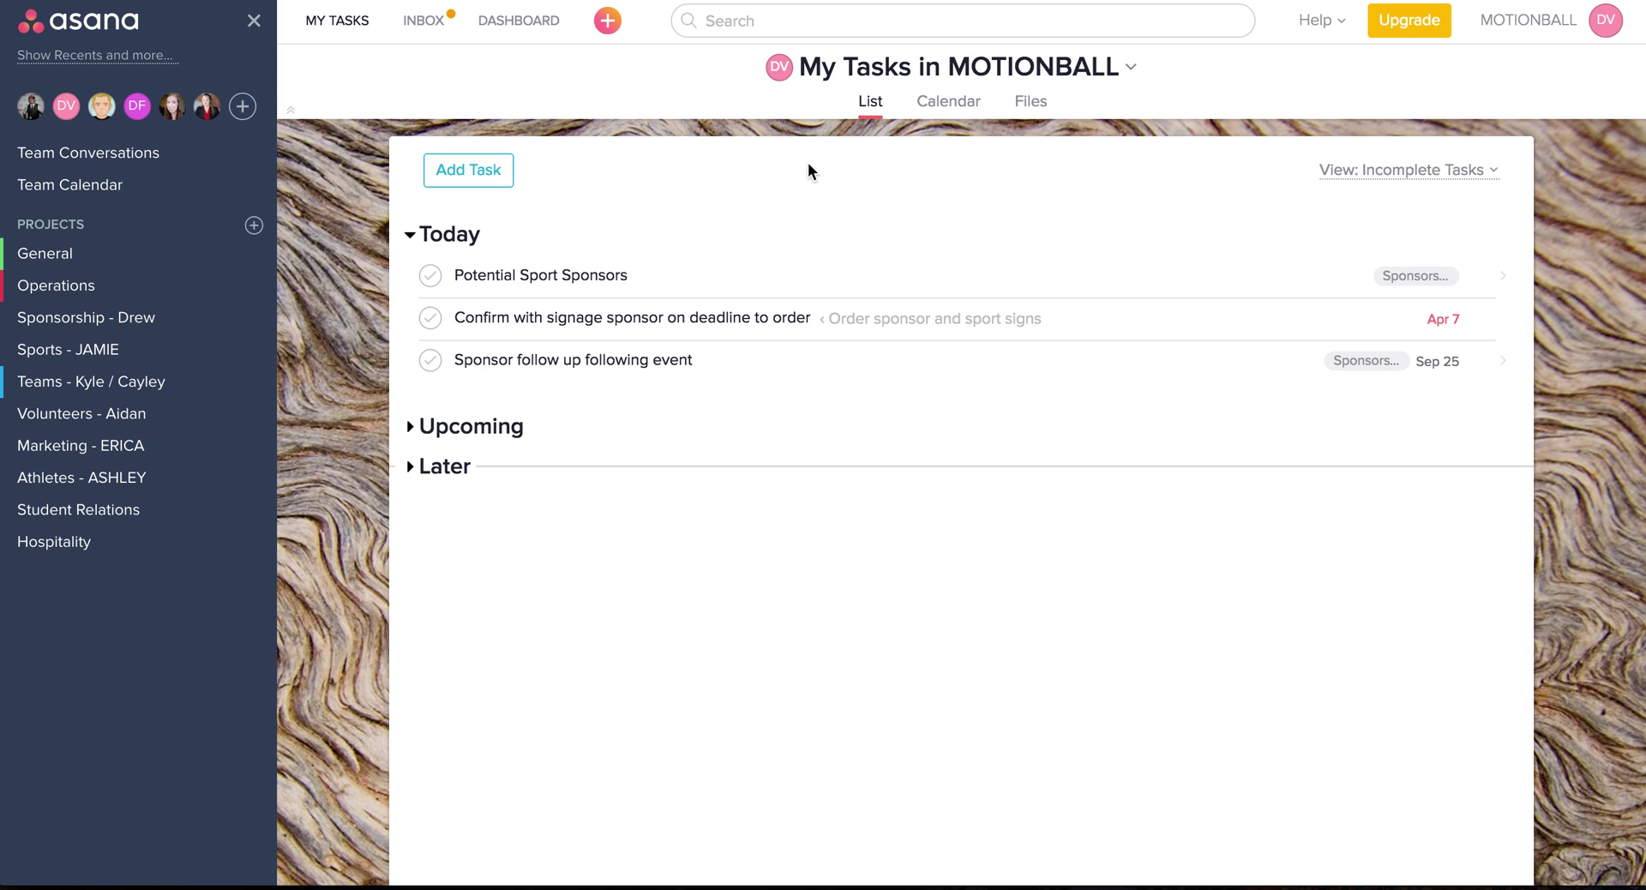
# Step: Read through the Inbox notifications and archive all of them
pyautogui.click(431, 26)
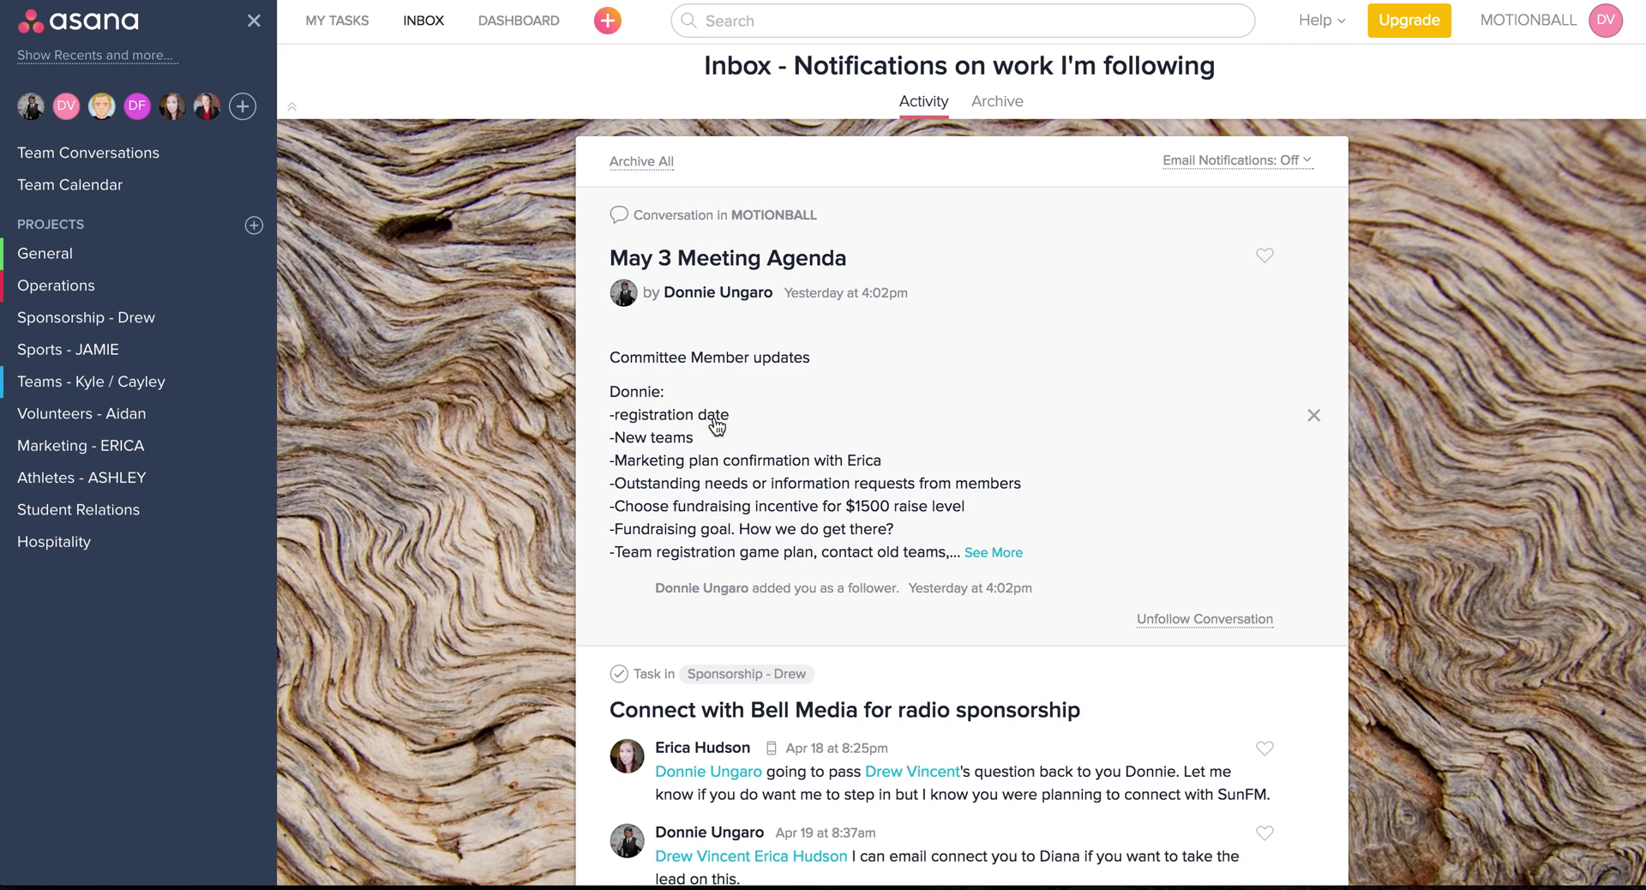
pyautogui.scroll(-10, 716, 415)
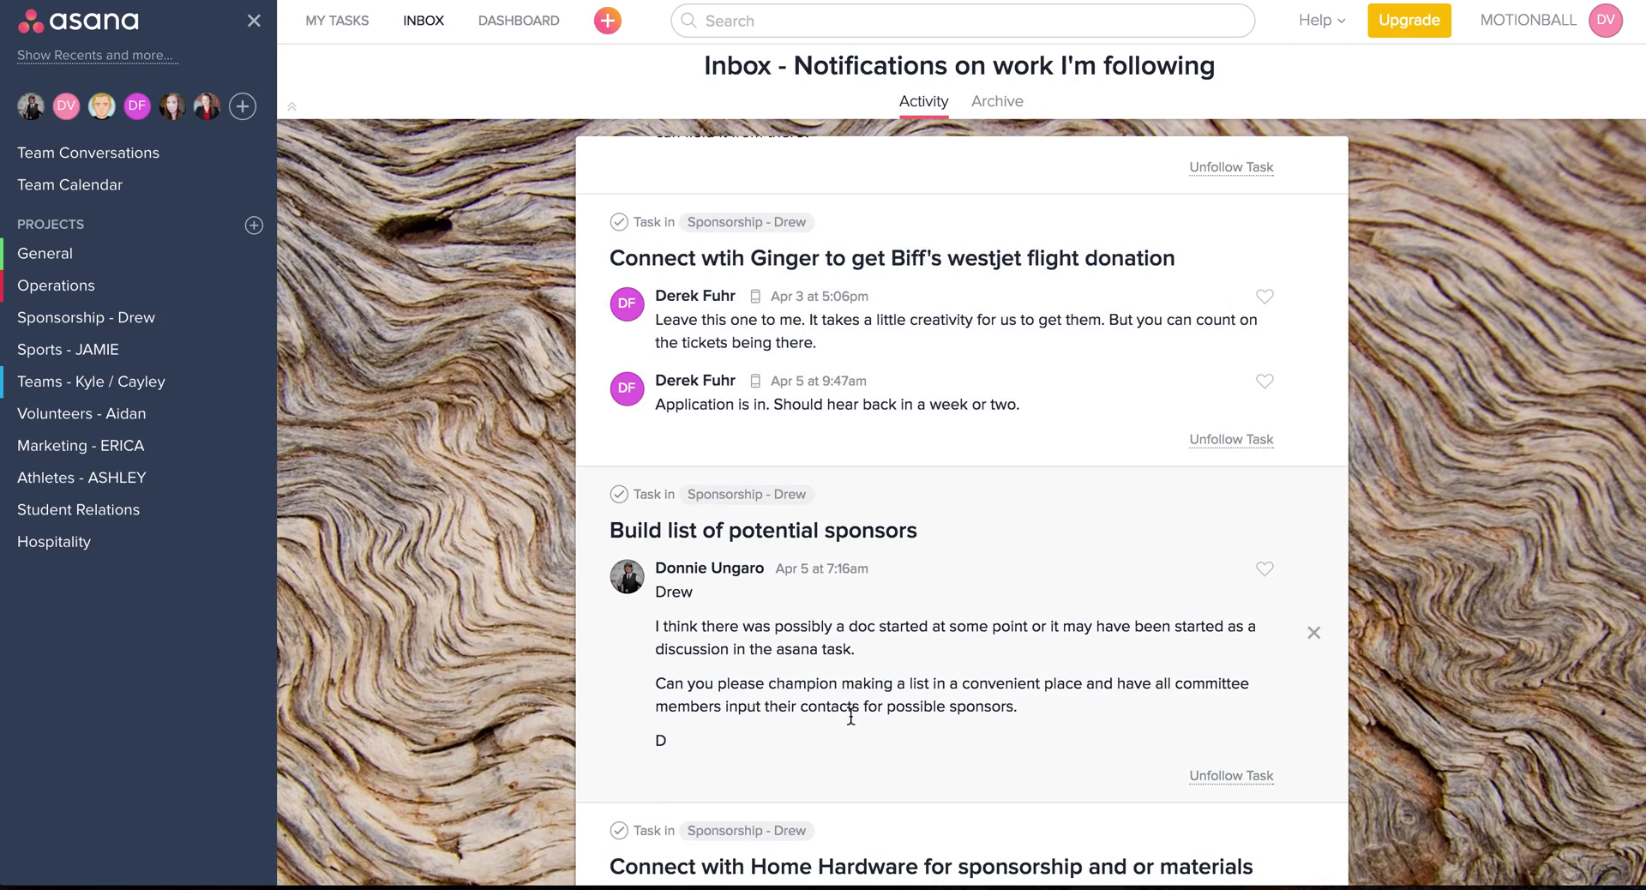
pyautogui.scroll(-20, 846, 727)
pyautogui.scroll(20, 846, 727)
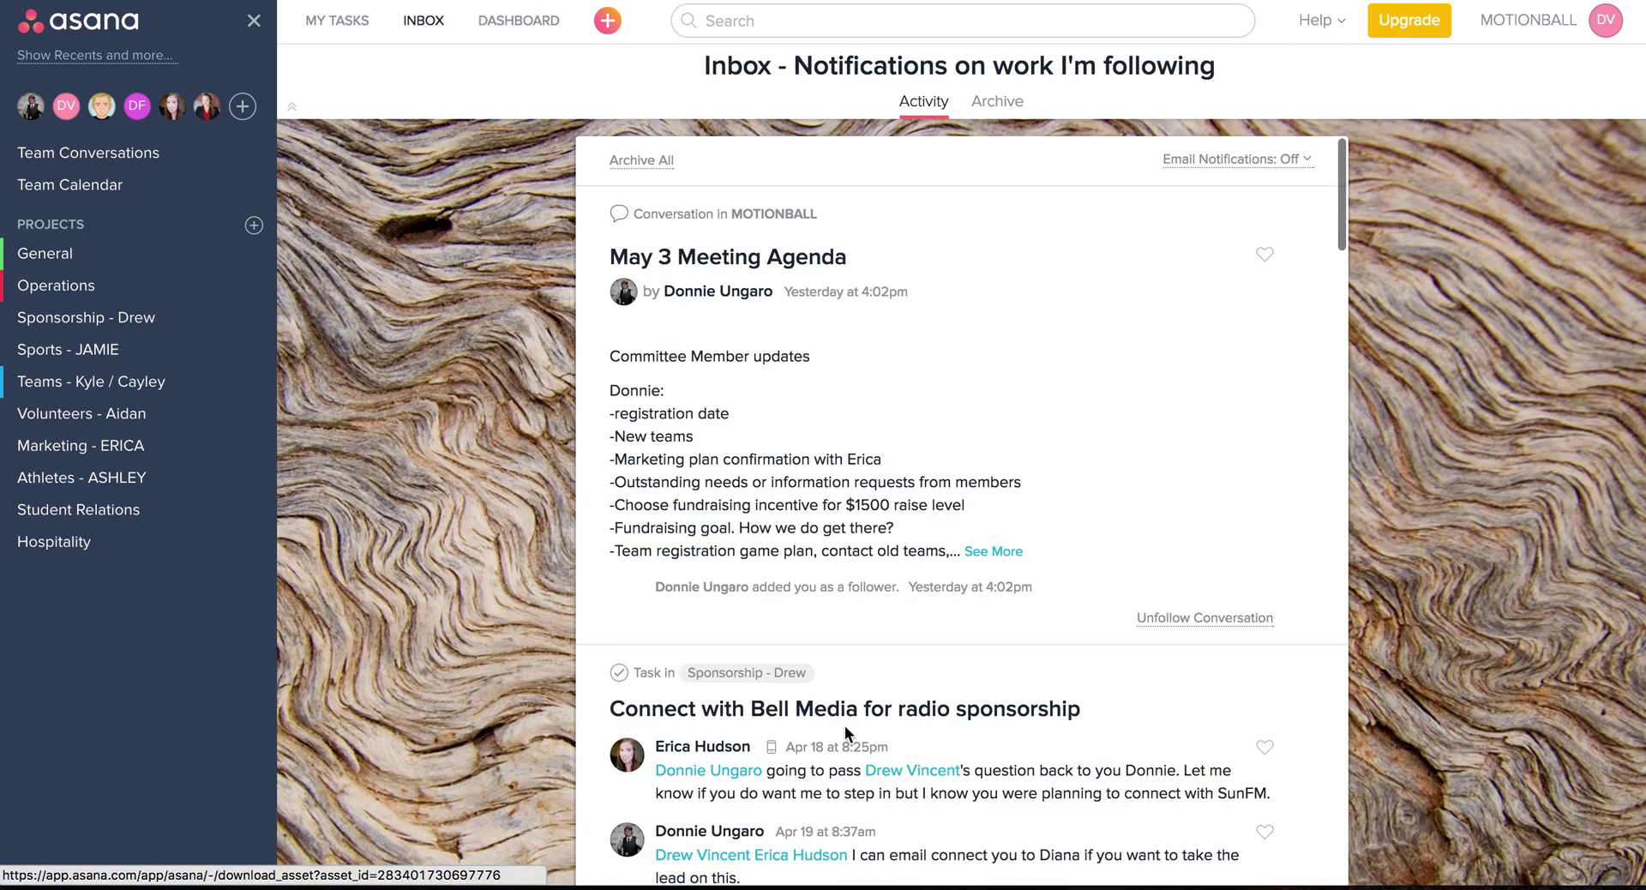
pyautogui.click(641, 163)
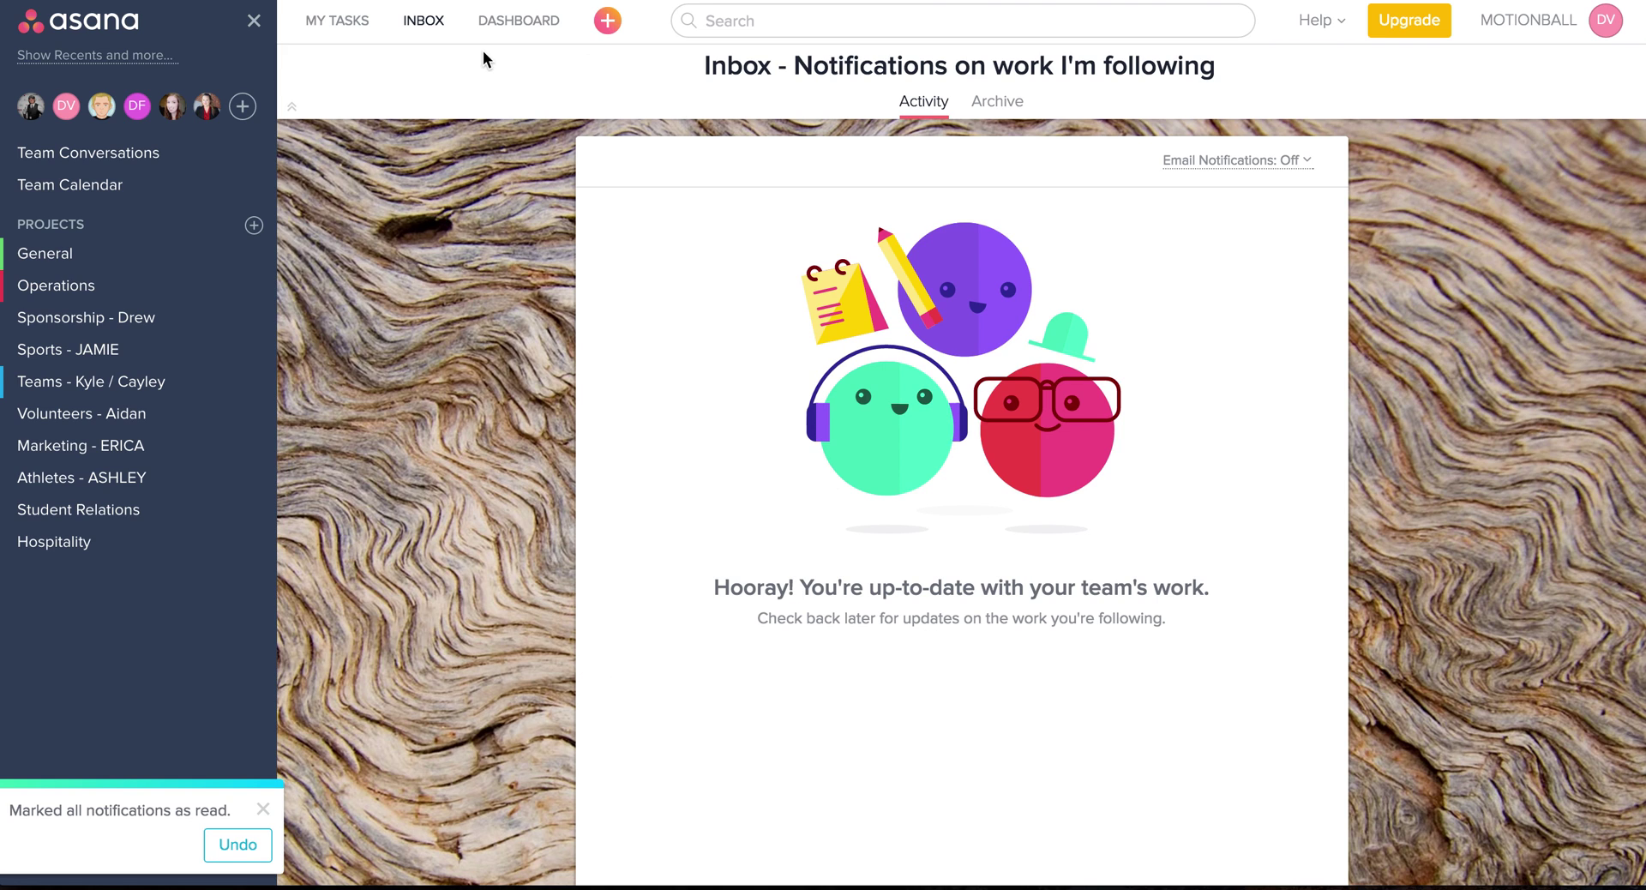
# Step: View the project dashboard, revisit the Inbox and return to the My Tasks list
pyautogui.click(517, 25)
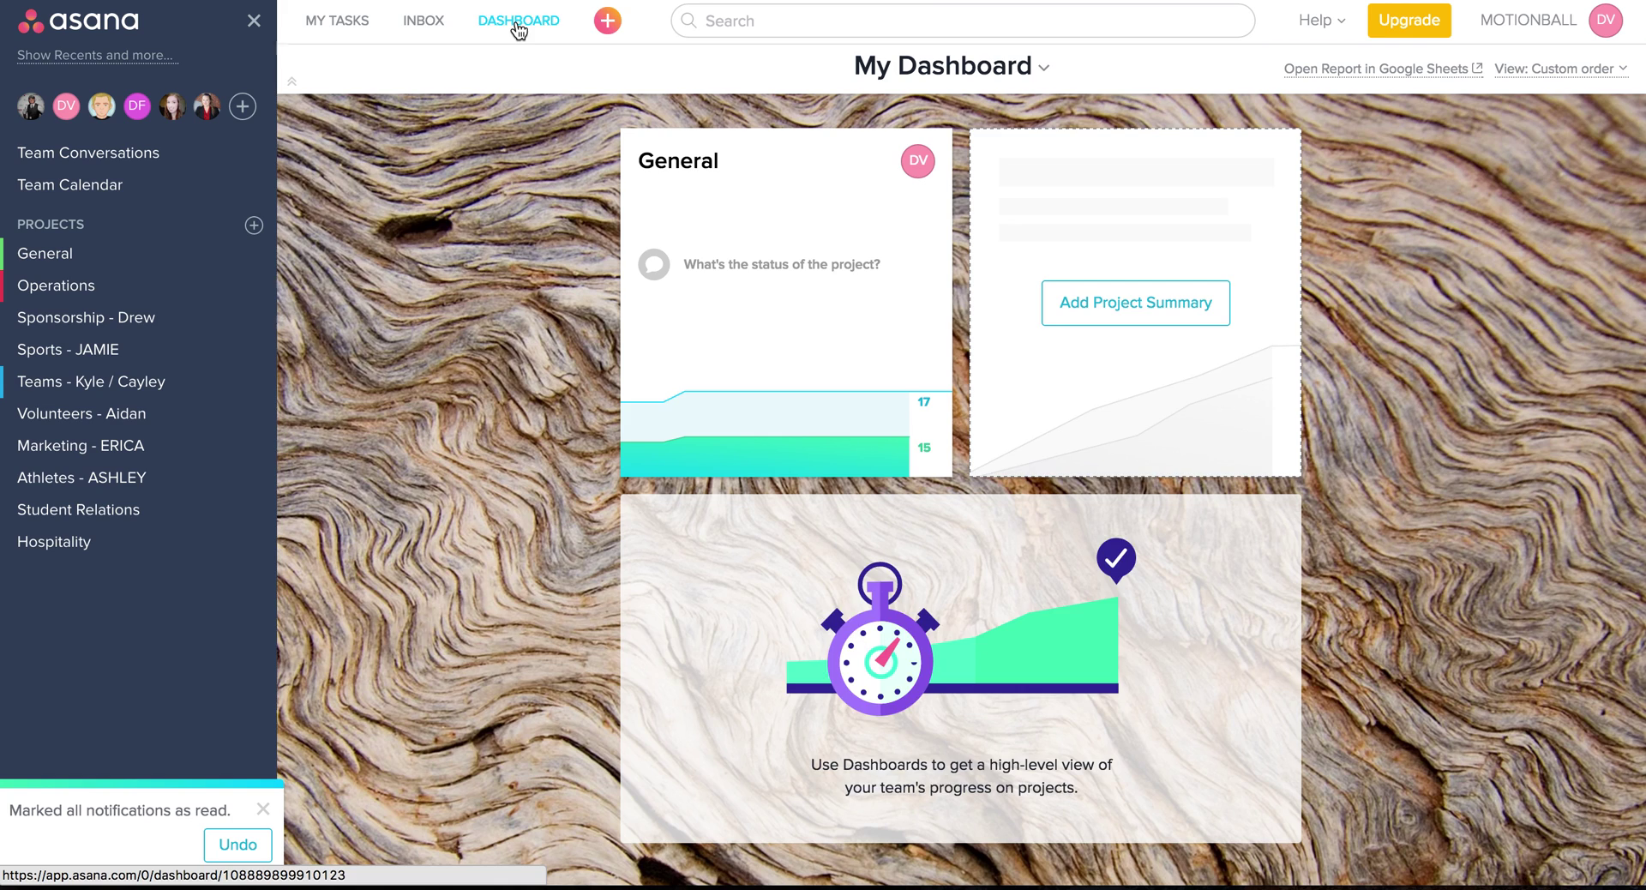
pyautogui.click(438, 26)
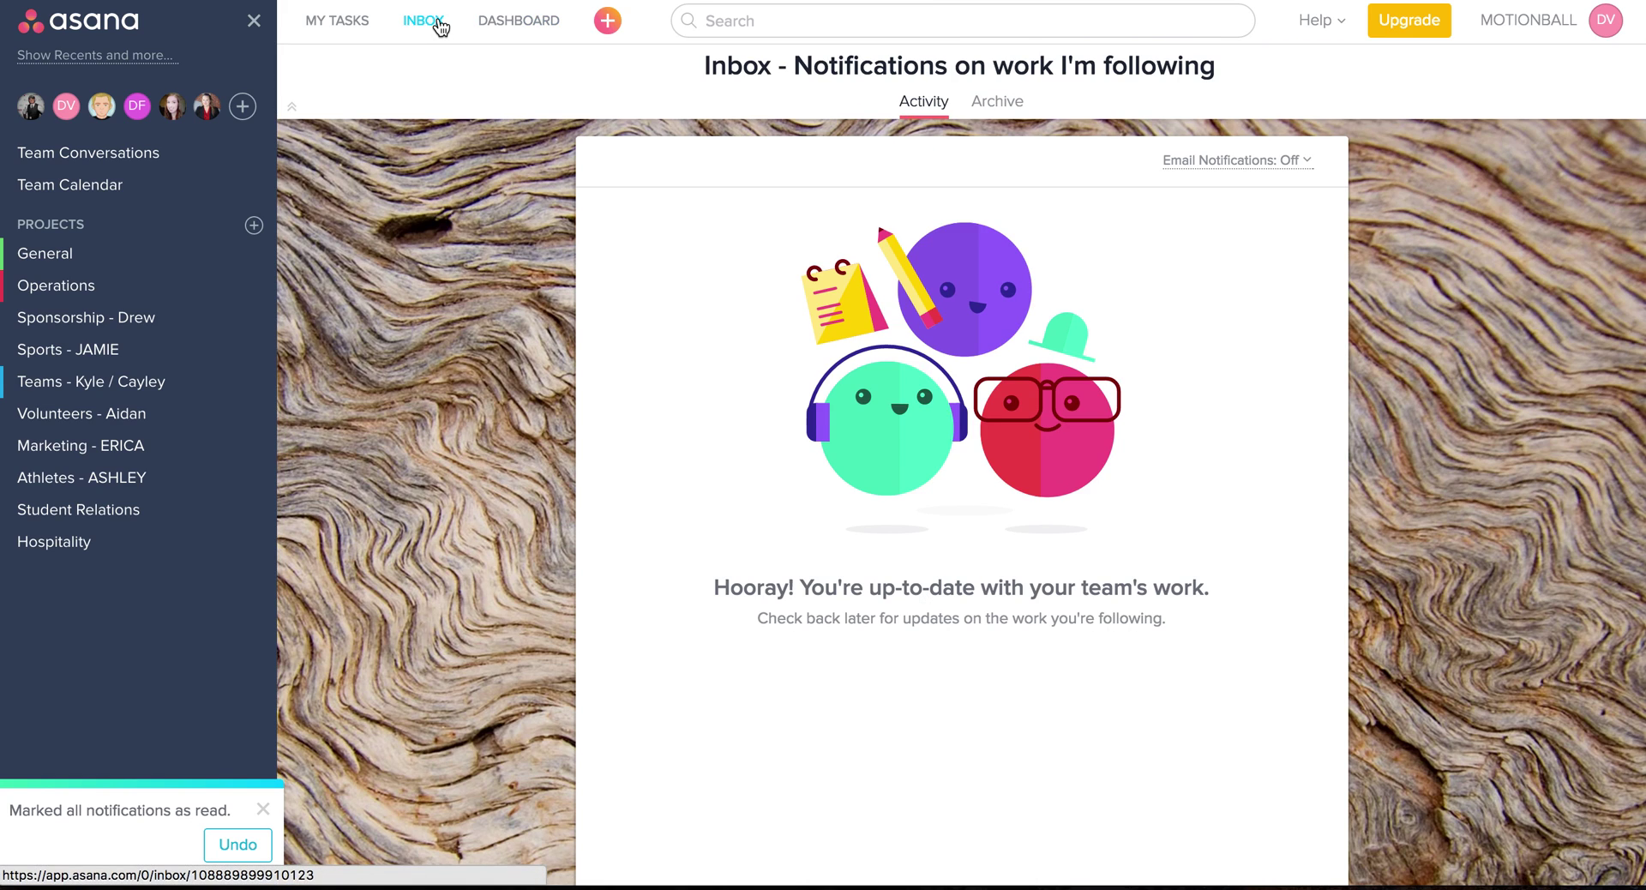
pyautogui.click(353, 25)
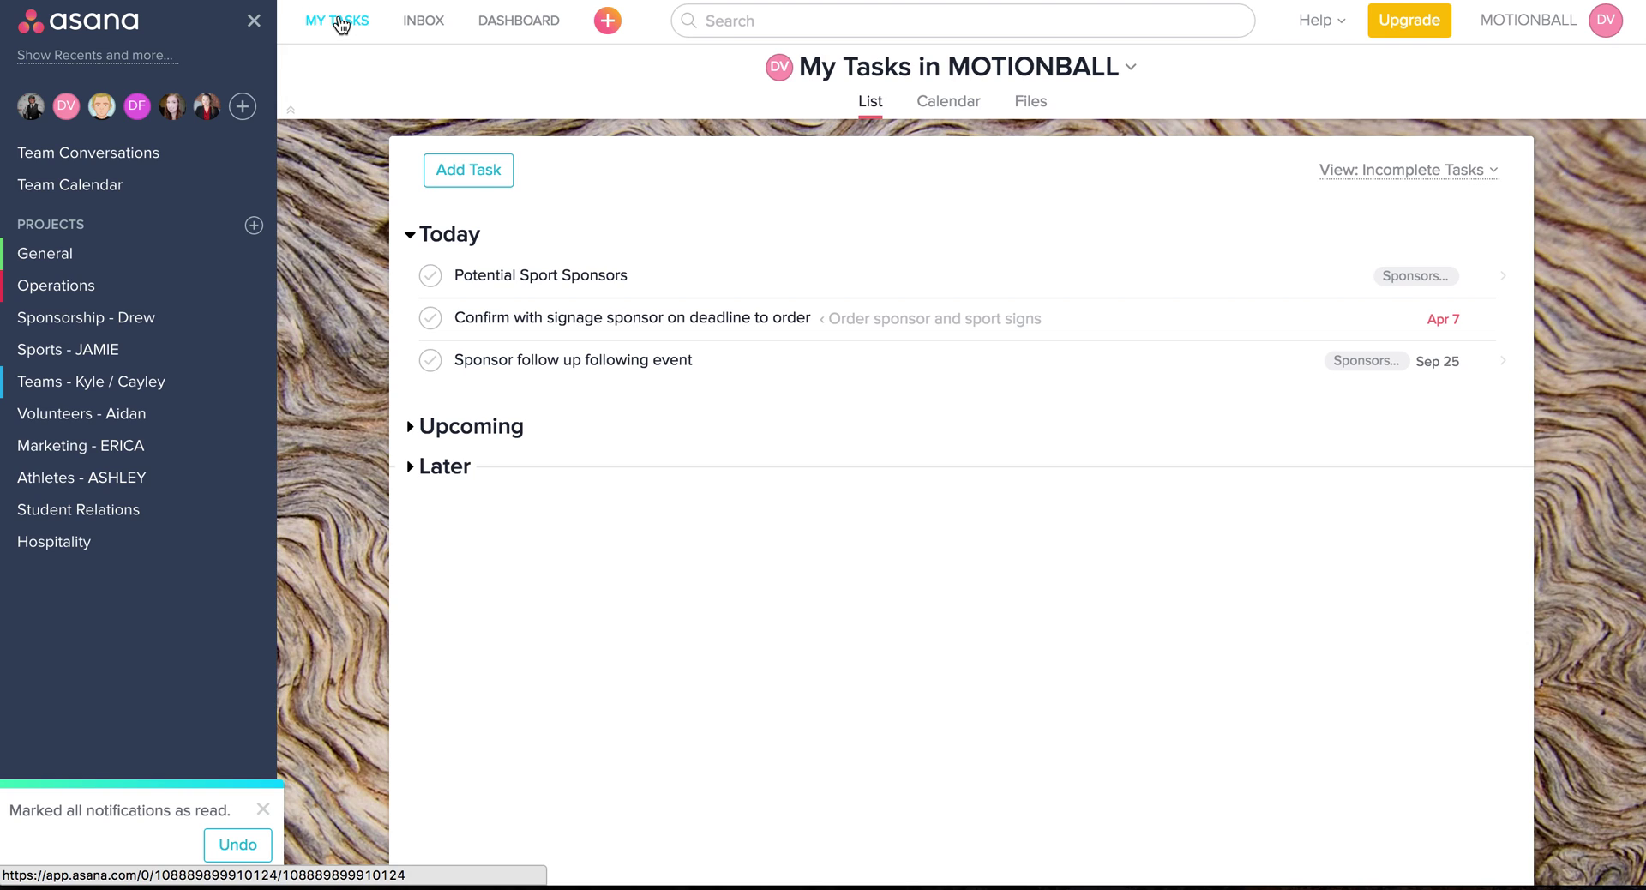
# Step: In the sponsorship project, open Order sponsor and sport signs and make Design sport signs one of its subtasks
pyautogui.click(124, 321)
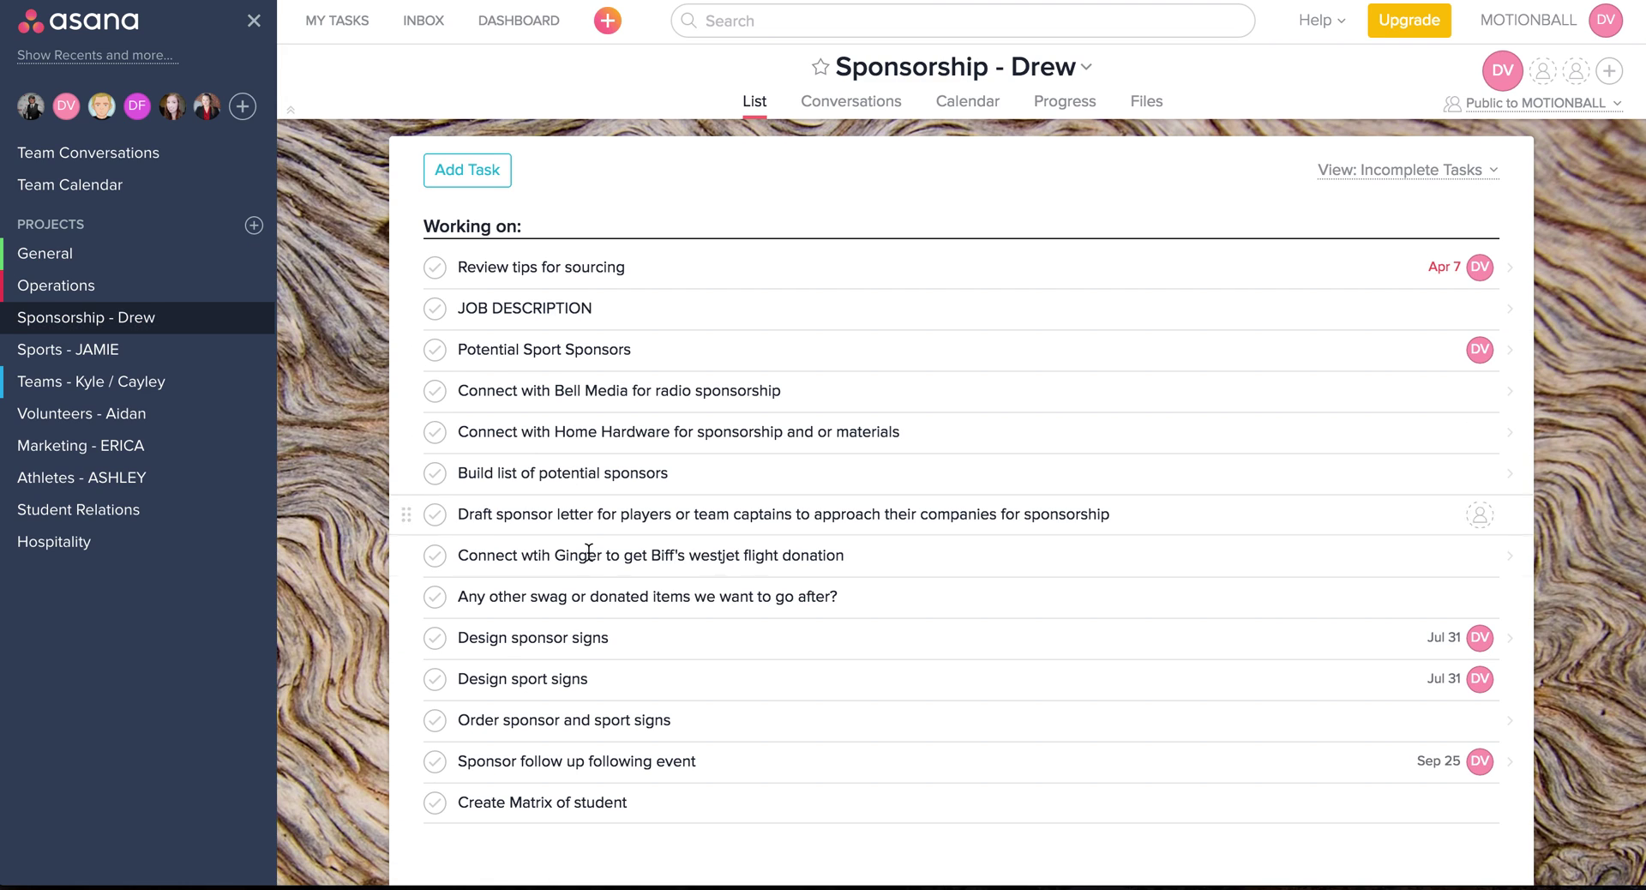
pyautogui.click(621, 721)
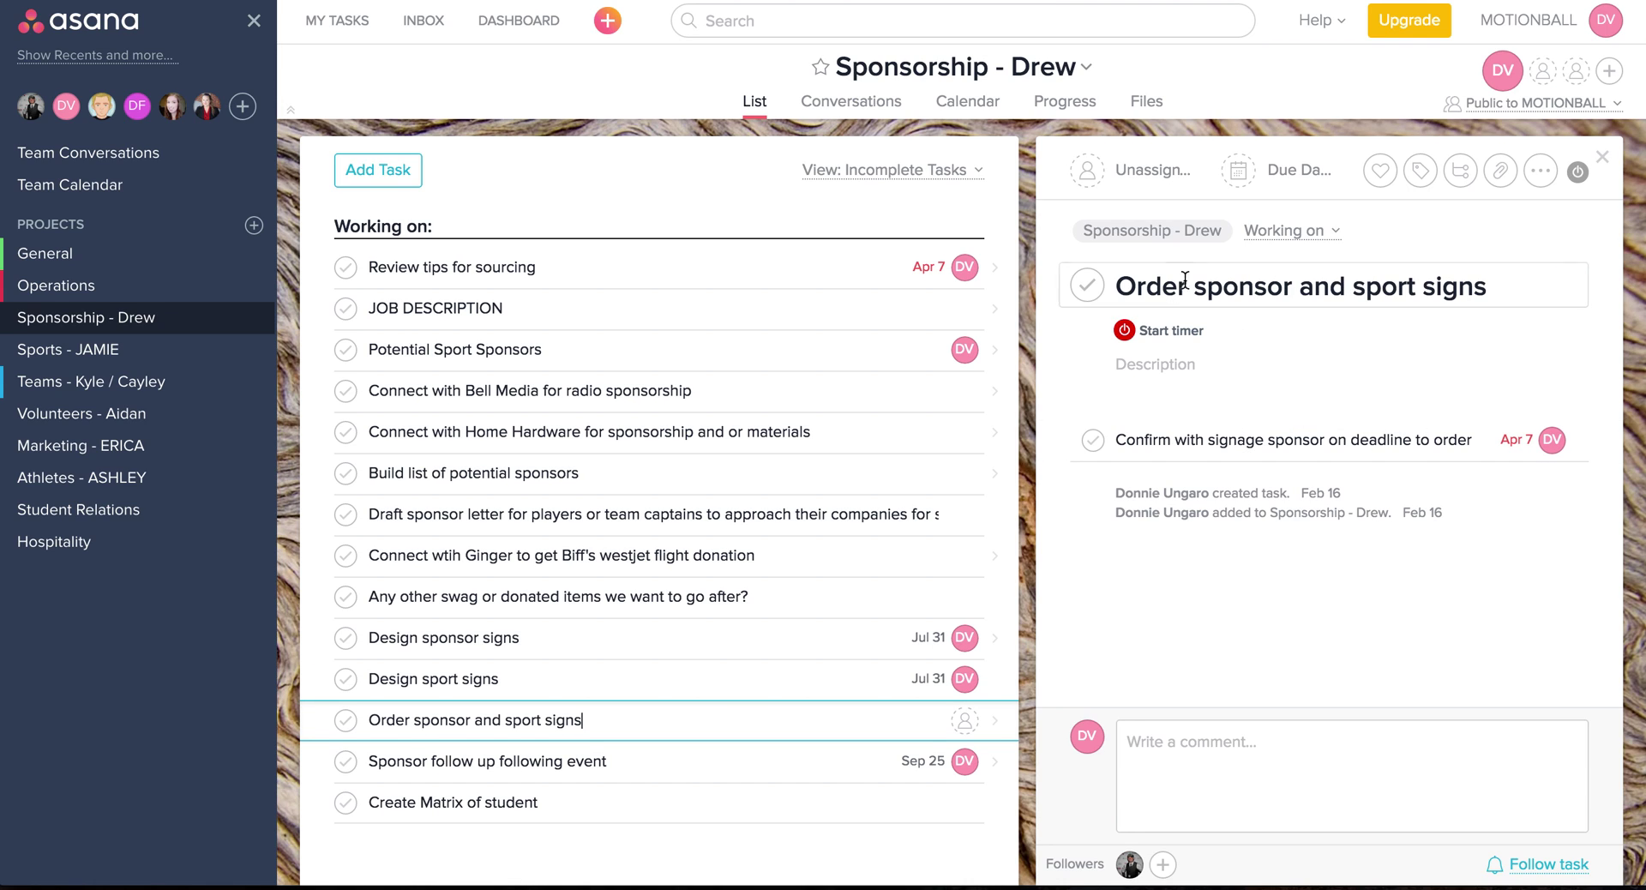
pyautogui.click(1291, 517)
pyautogui.click(1256, 438)
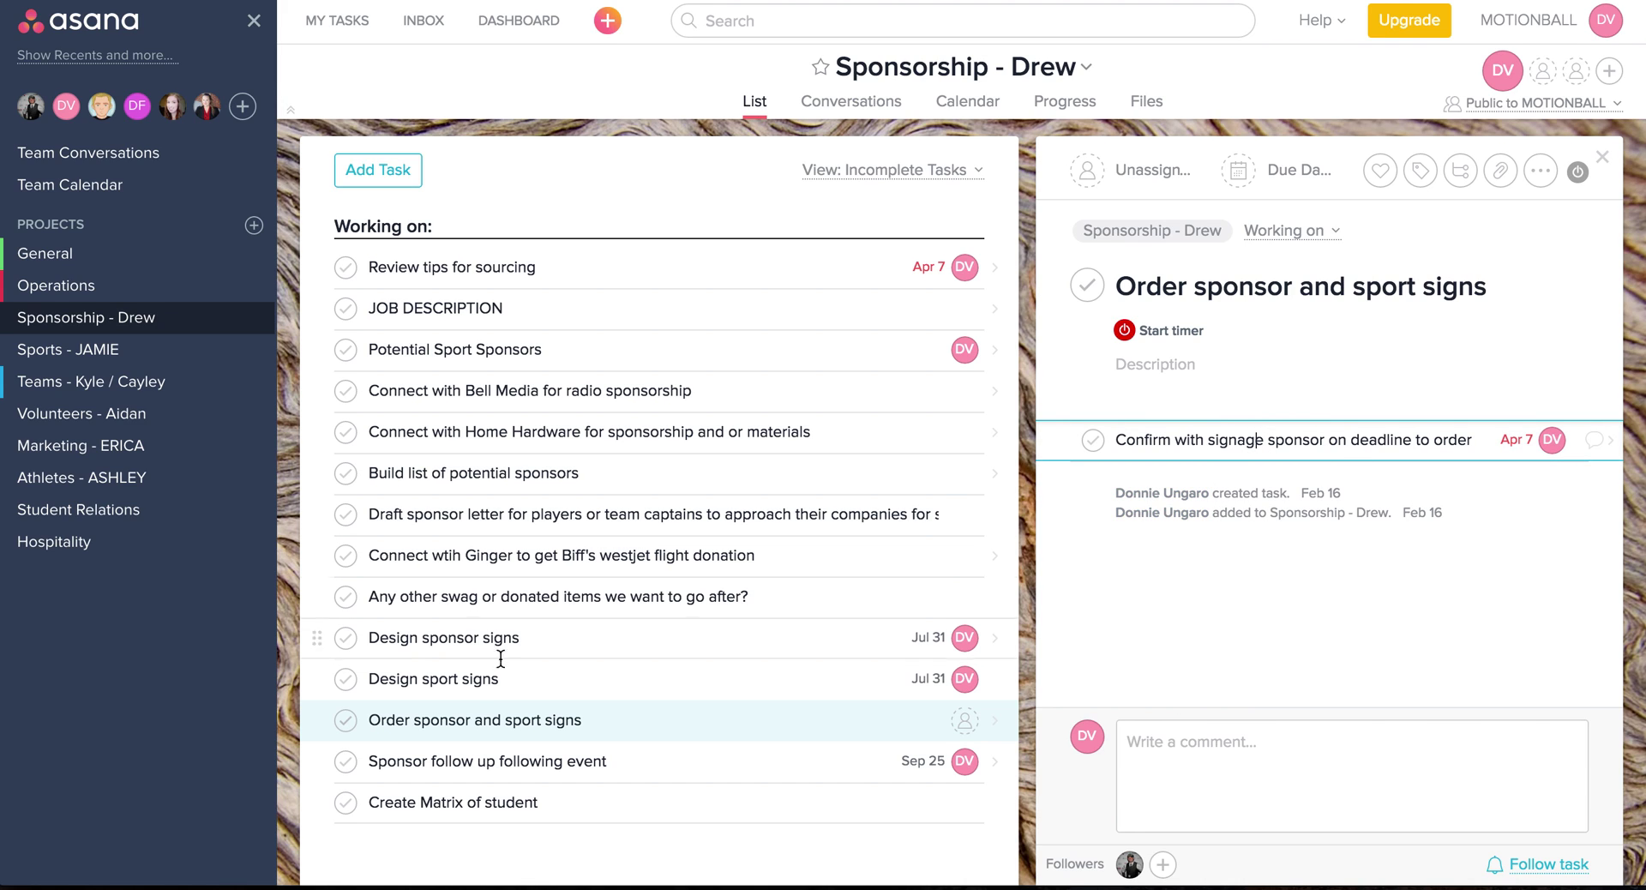
pyautogui.press('Escape')
pyautogui.moveTo(336, 679); pyautogui.dragTo(1143, 445)
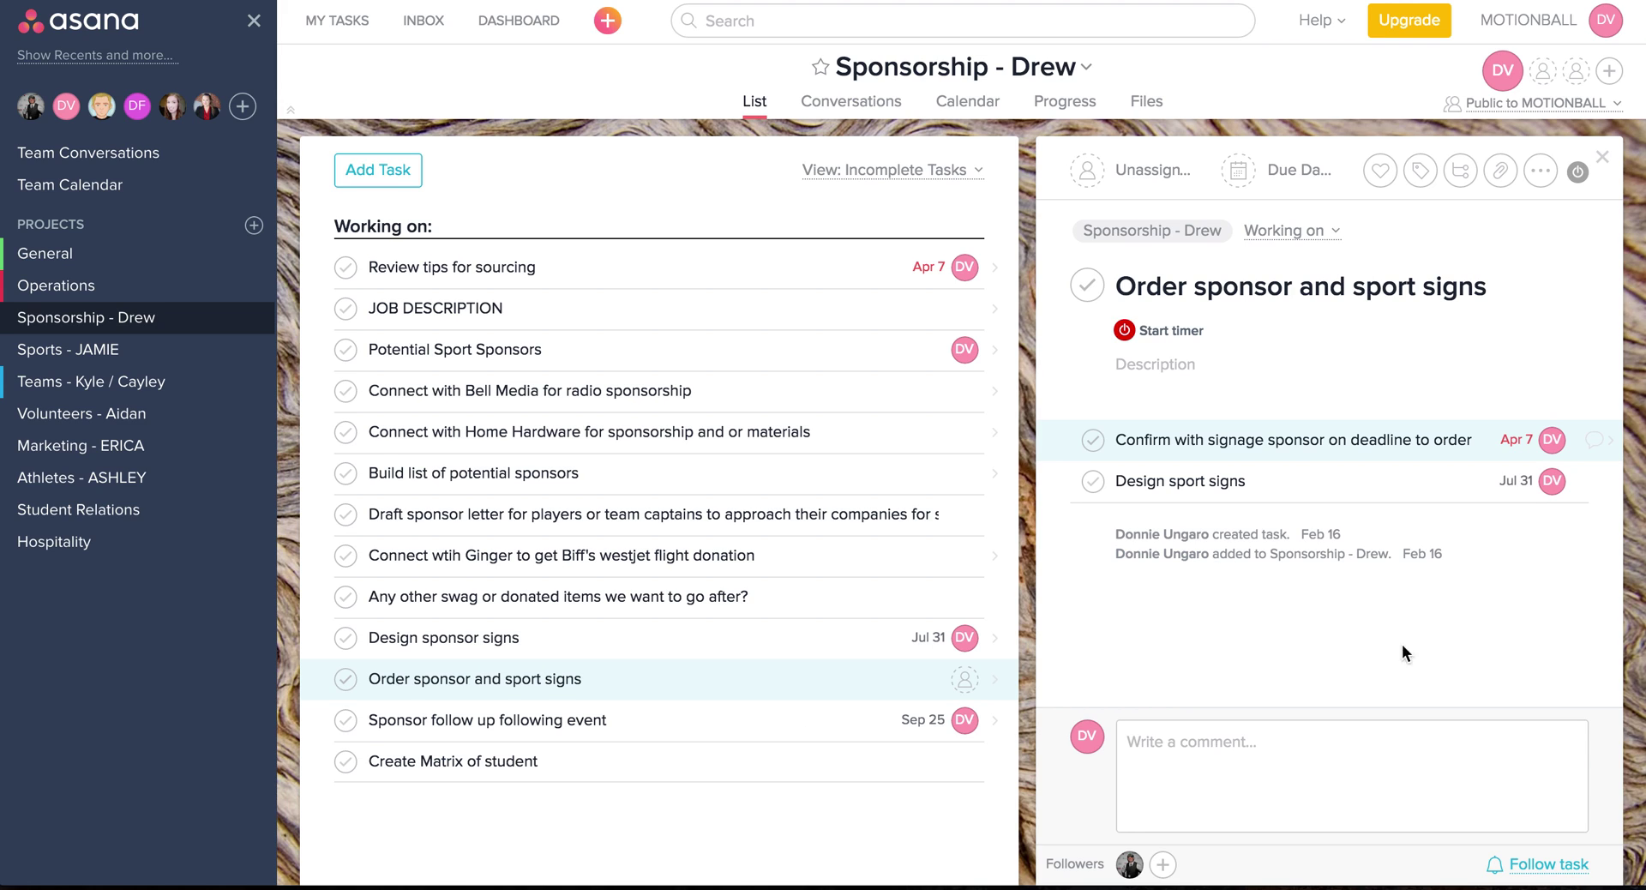
# Step: Open the details of the Design sport signs subtask
pyautogui.click(1426, 485)
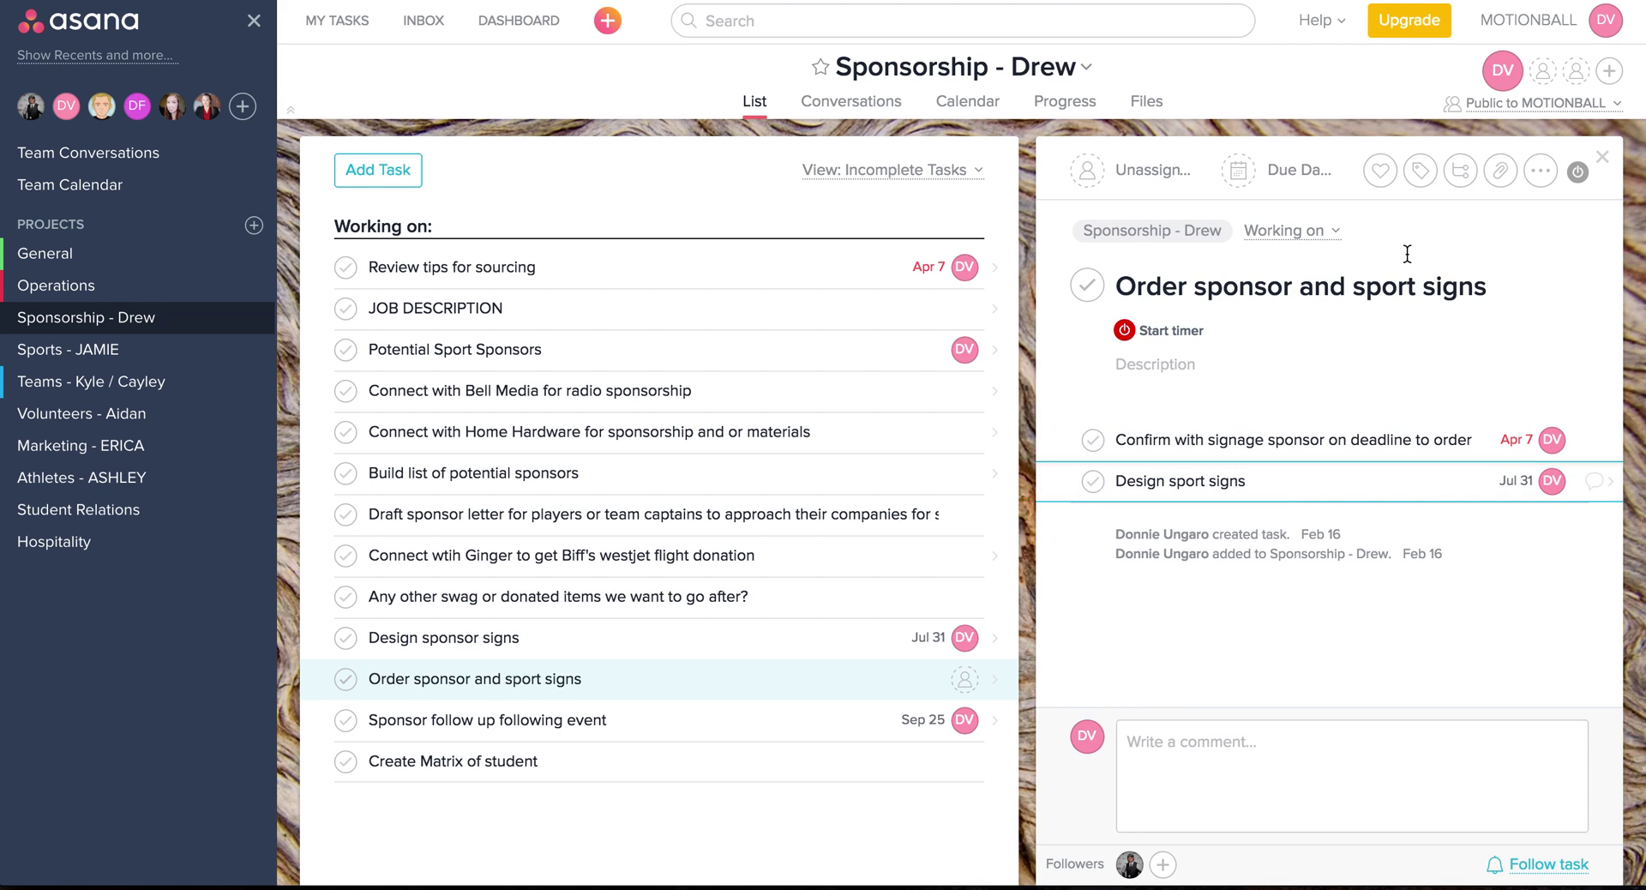
pyautogui.click(1592, 483)
pyautogui.click(1592, 482)
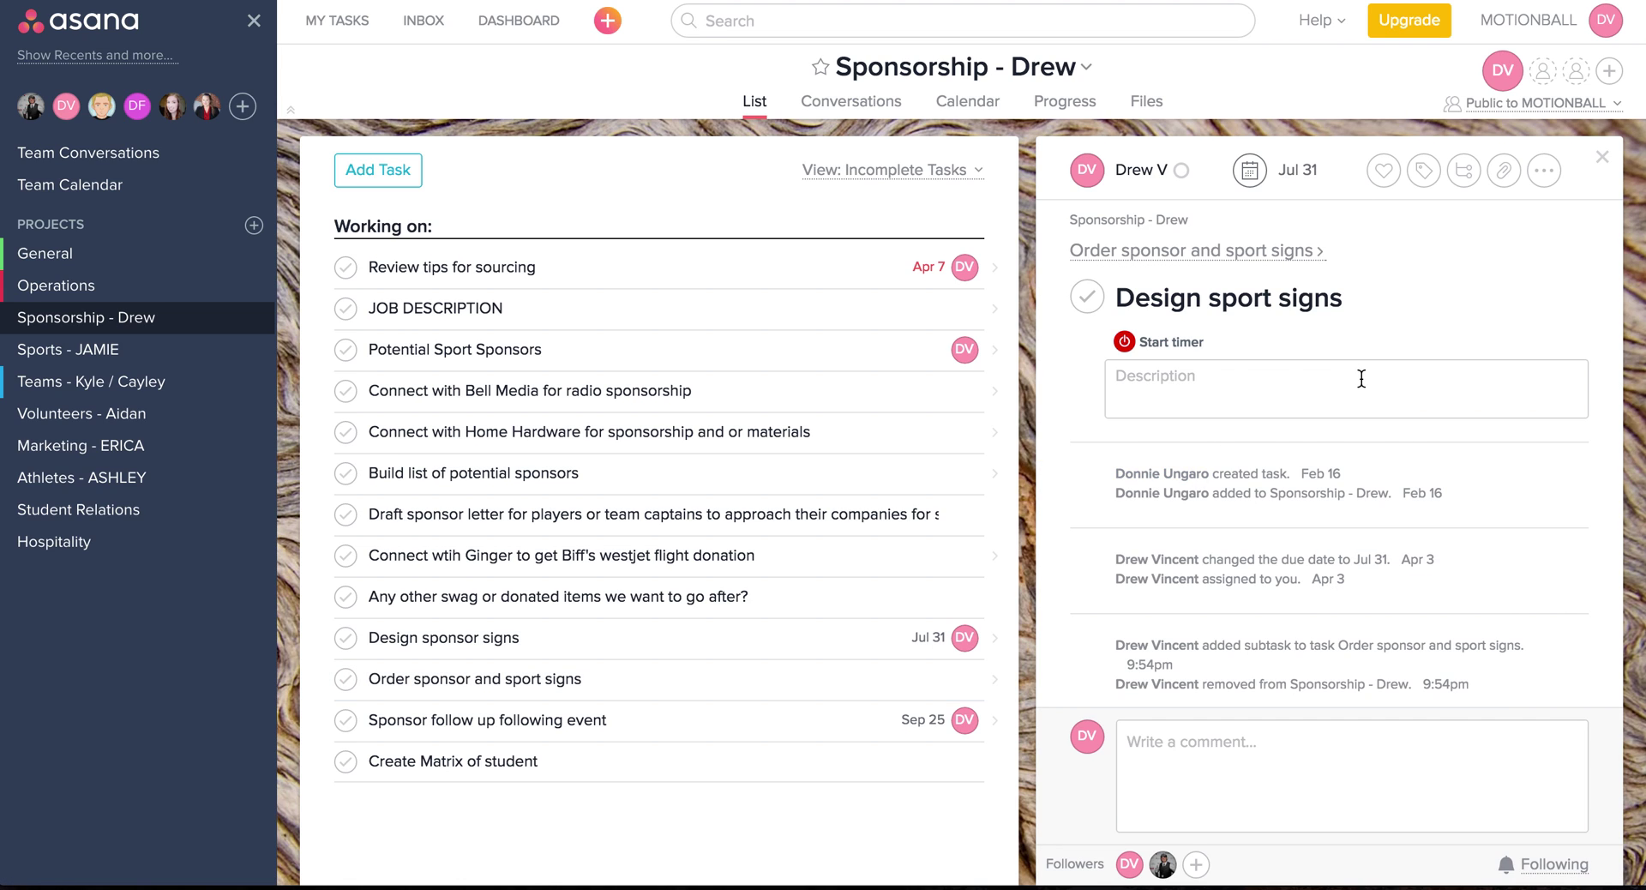